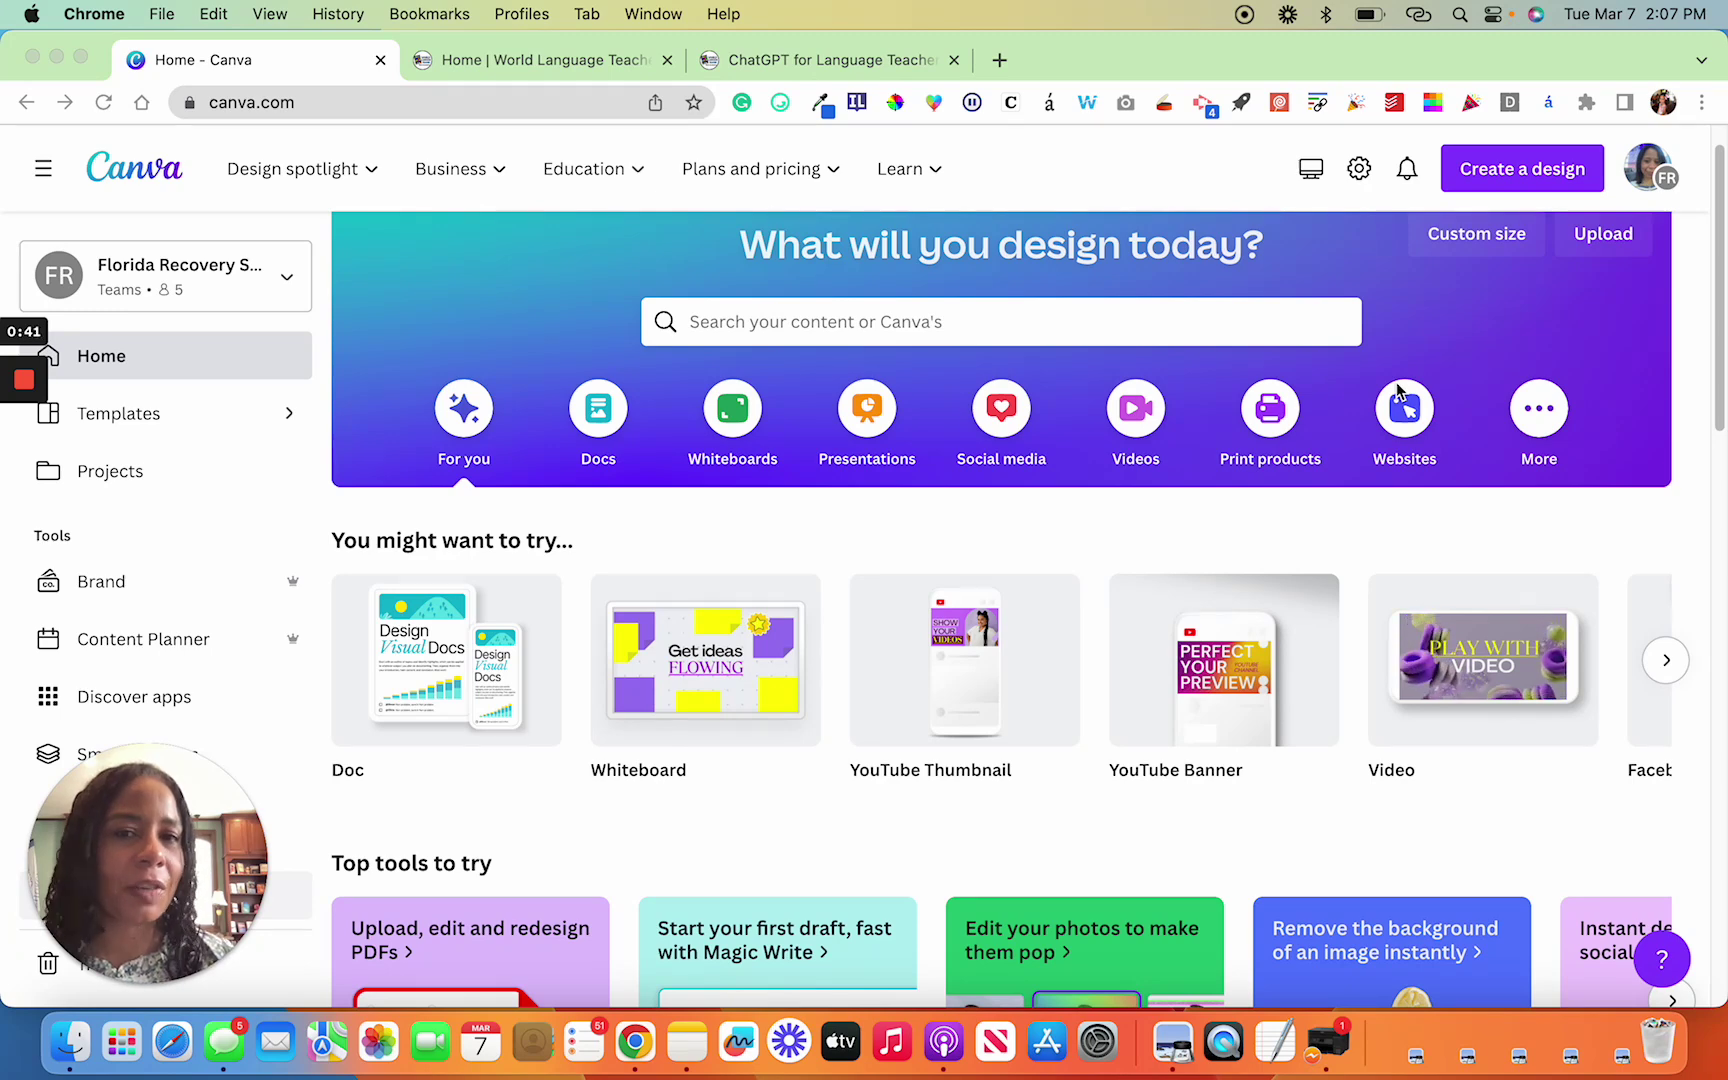
Step: Create a new blank Canva Doc from the Create a design suggestions
left_click(1532, 176)
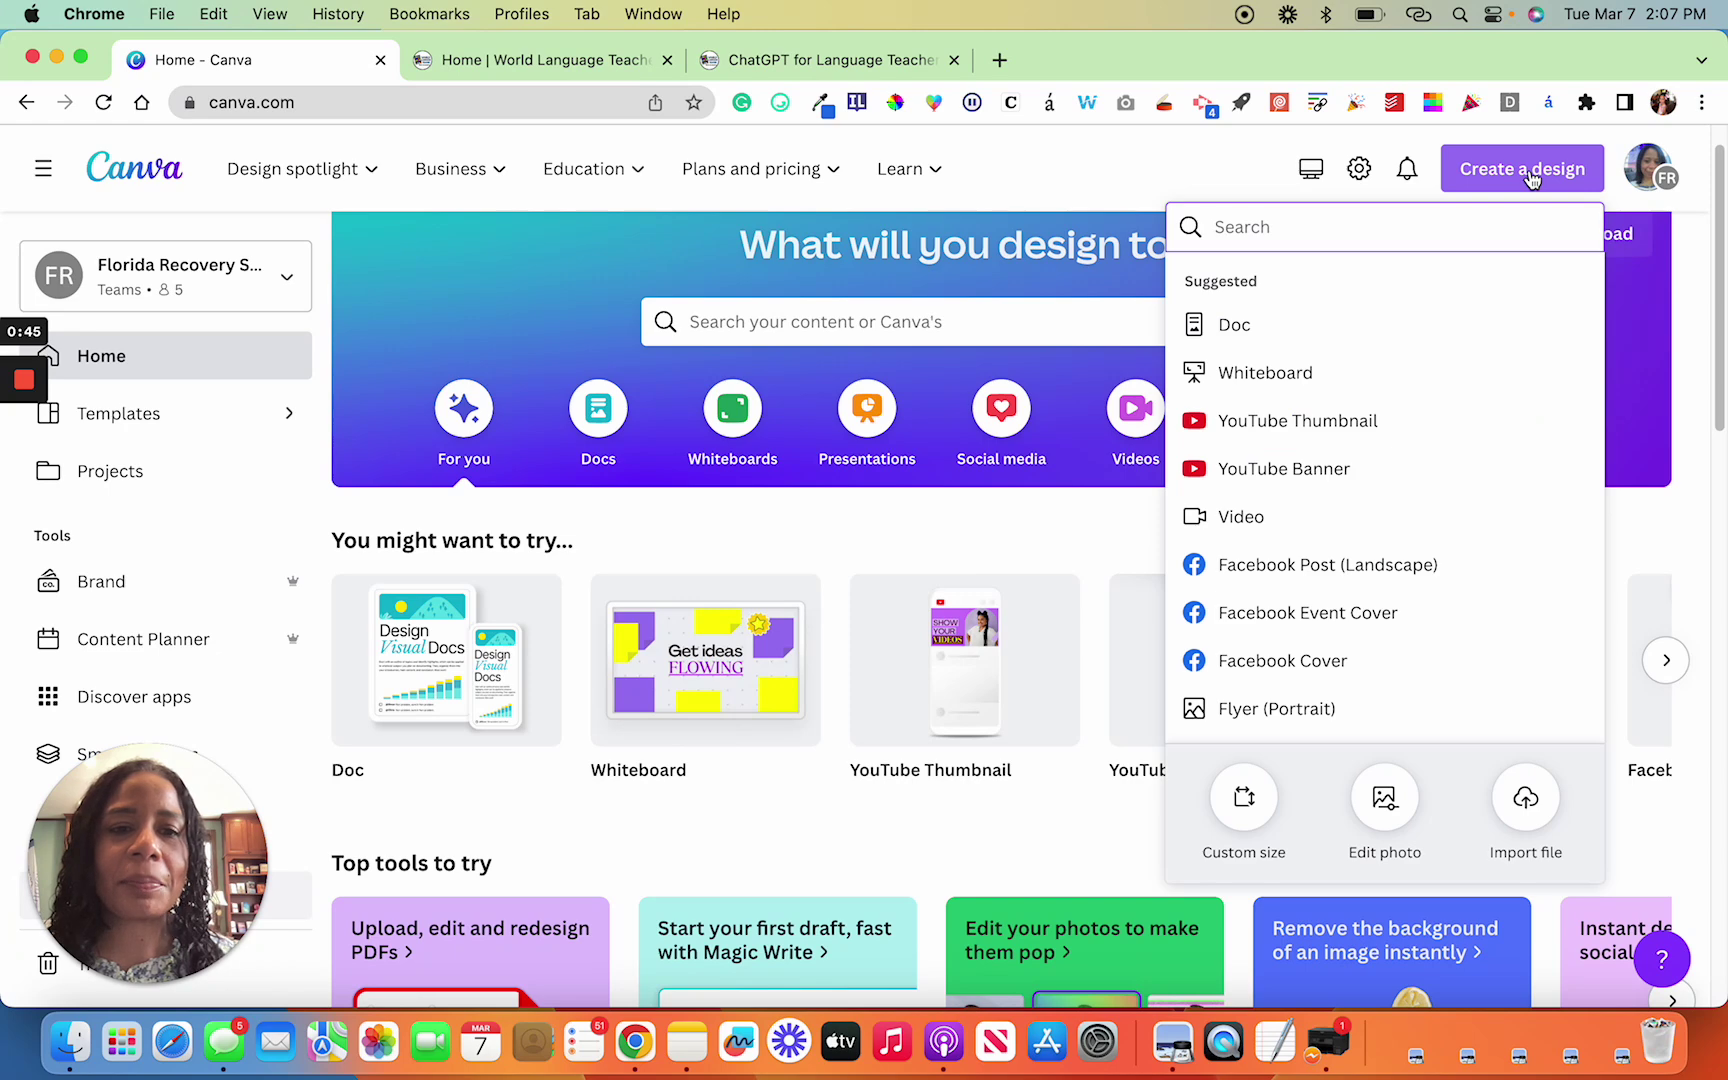
left_click(1240, 324)
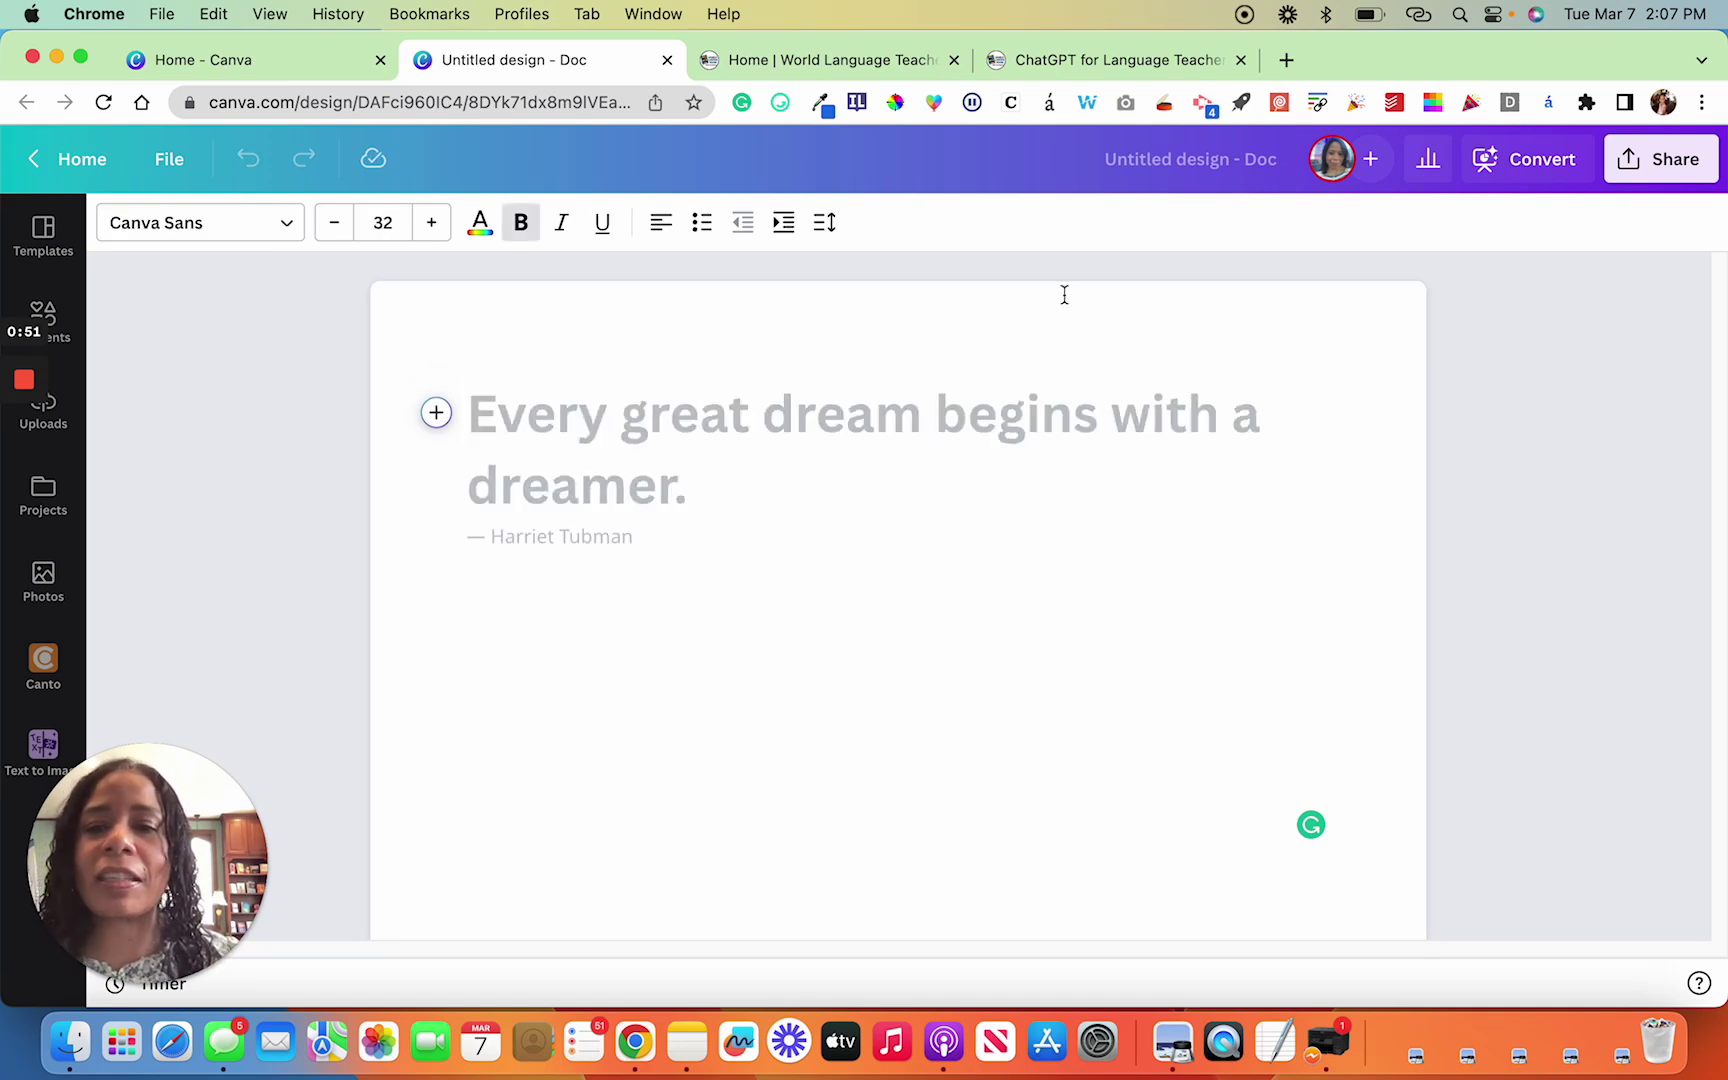
Step: Choose Magic Write from the Doc's + Add Magic options to start the prompt
left_click(437, 413)
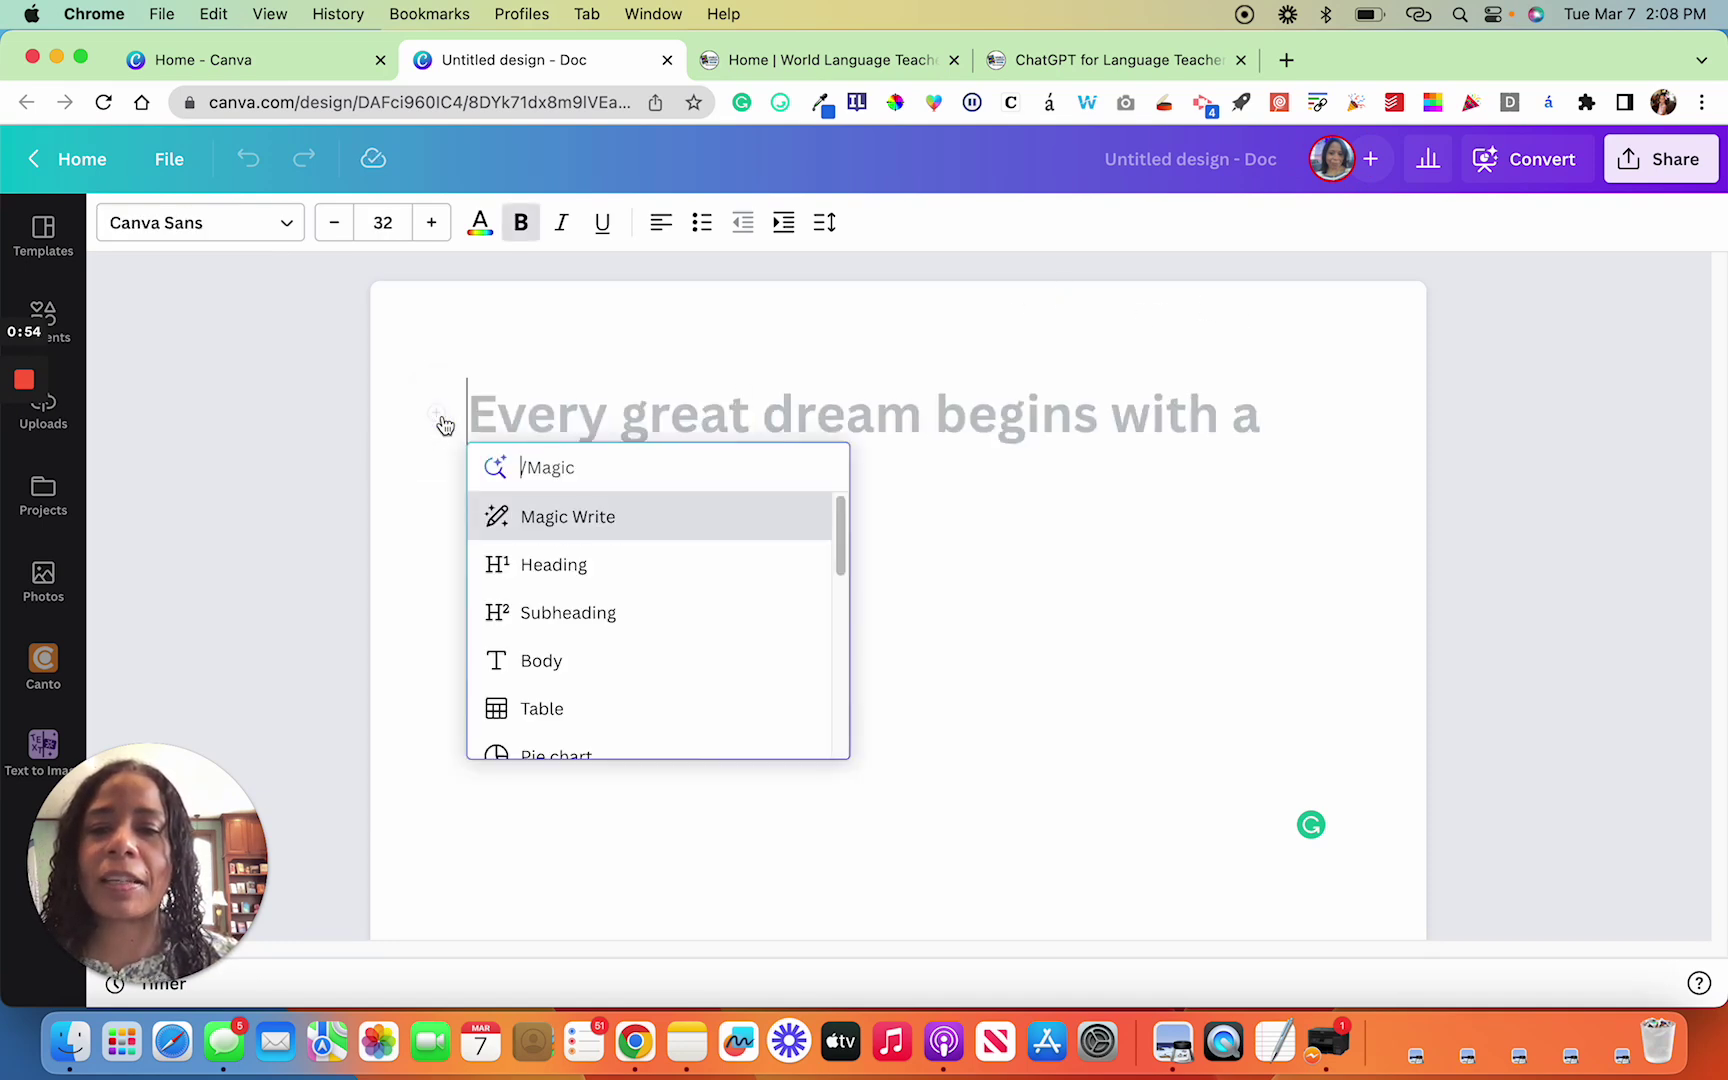
left_click(636, 521)
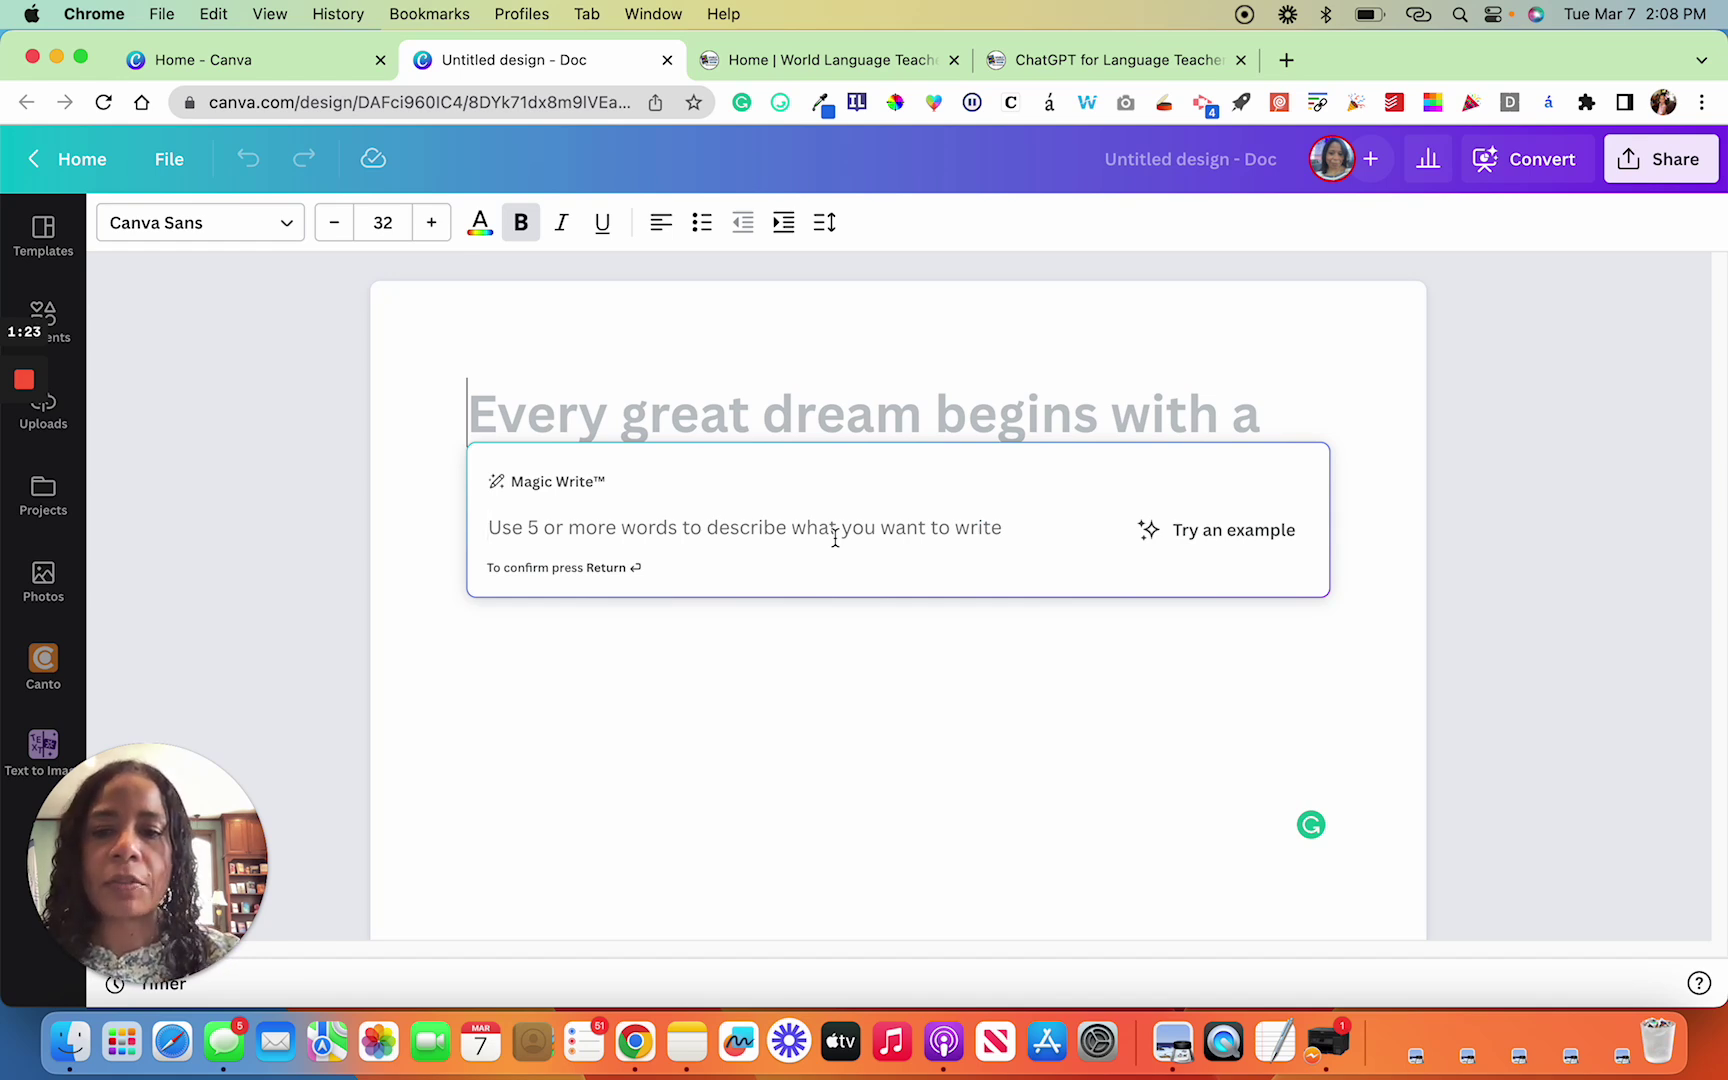
type("Wri")
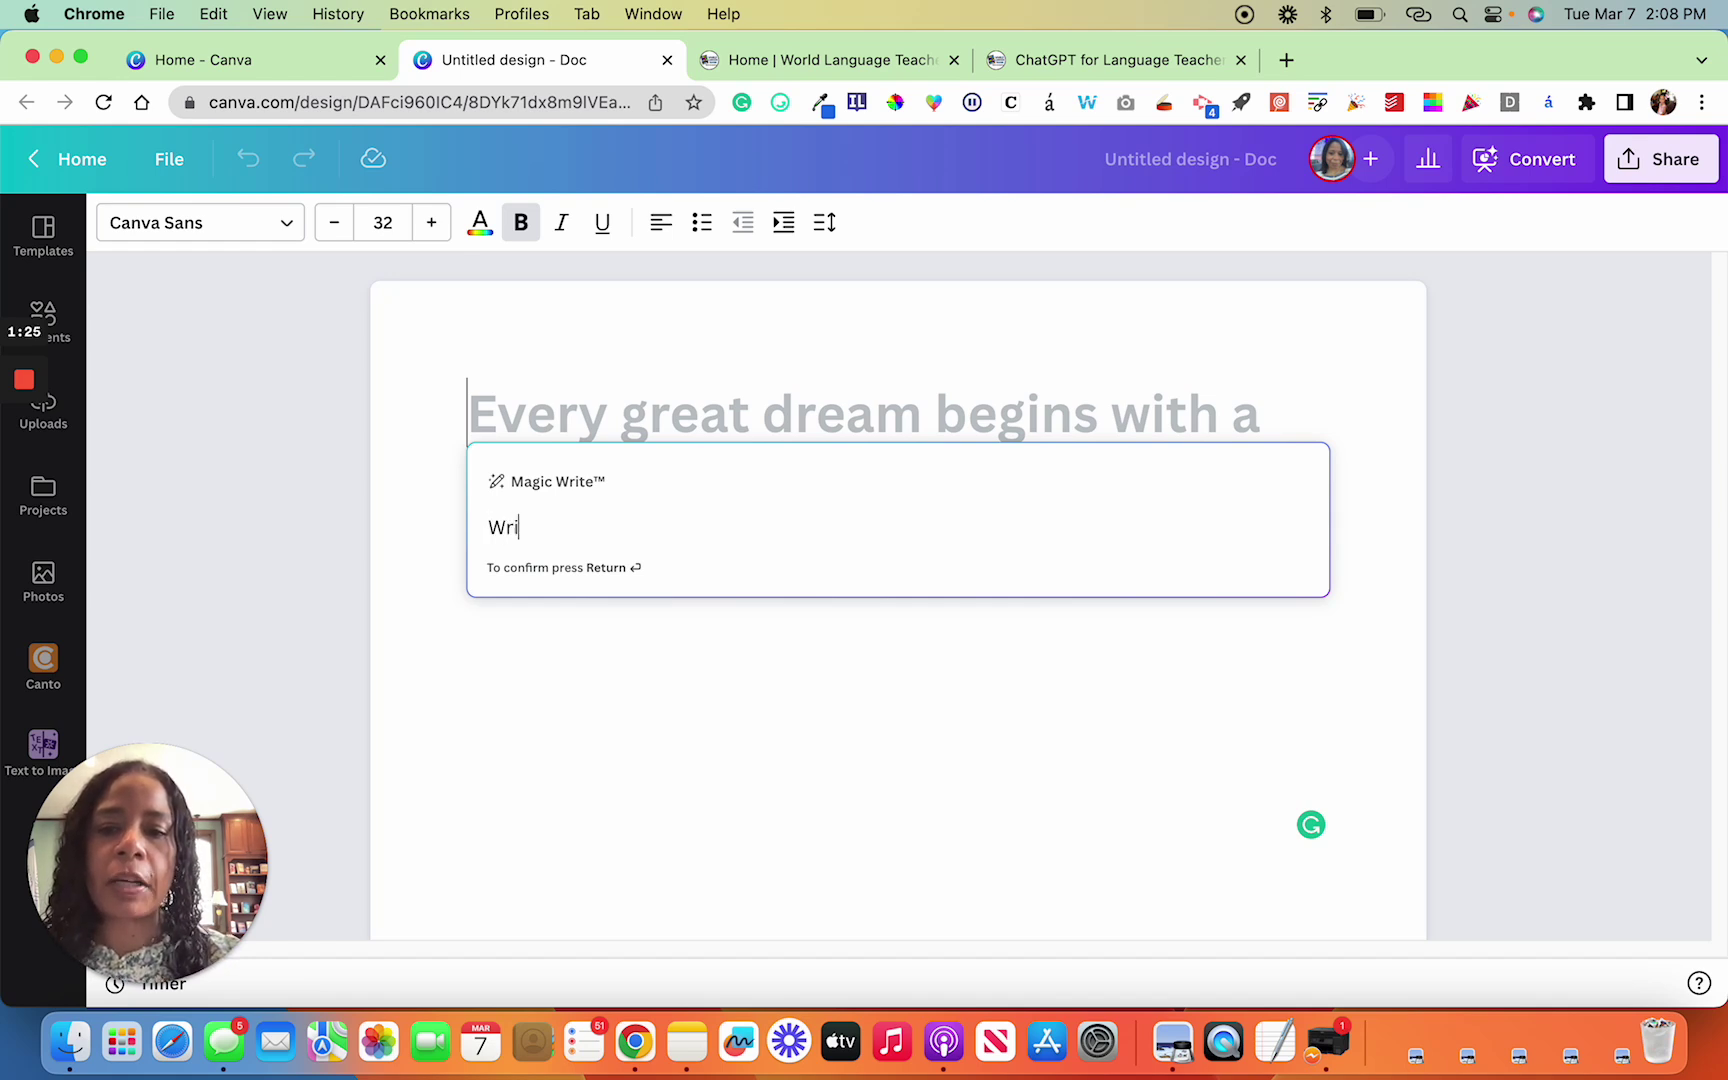
type("te a prese")
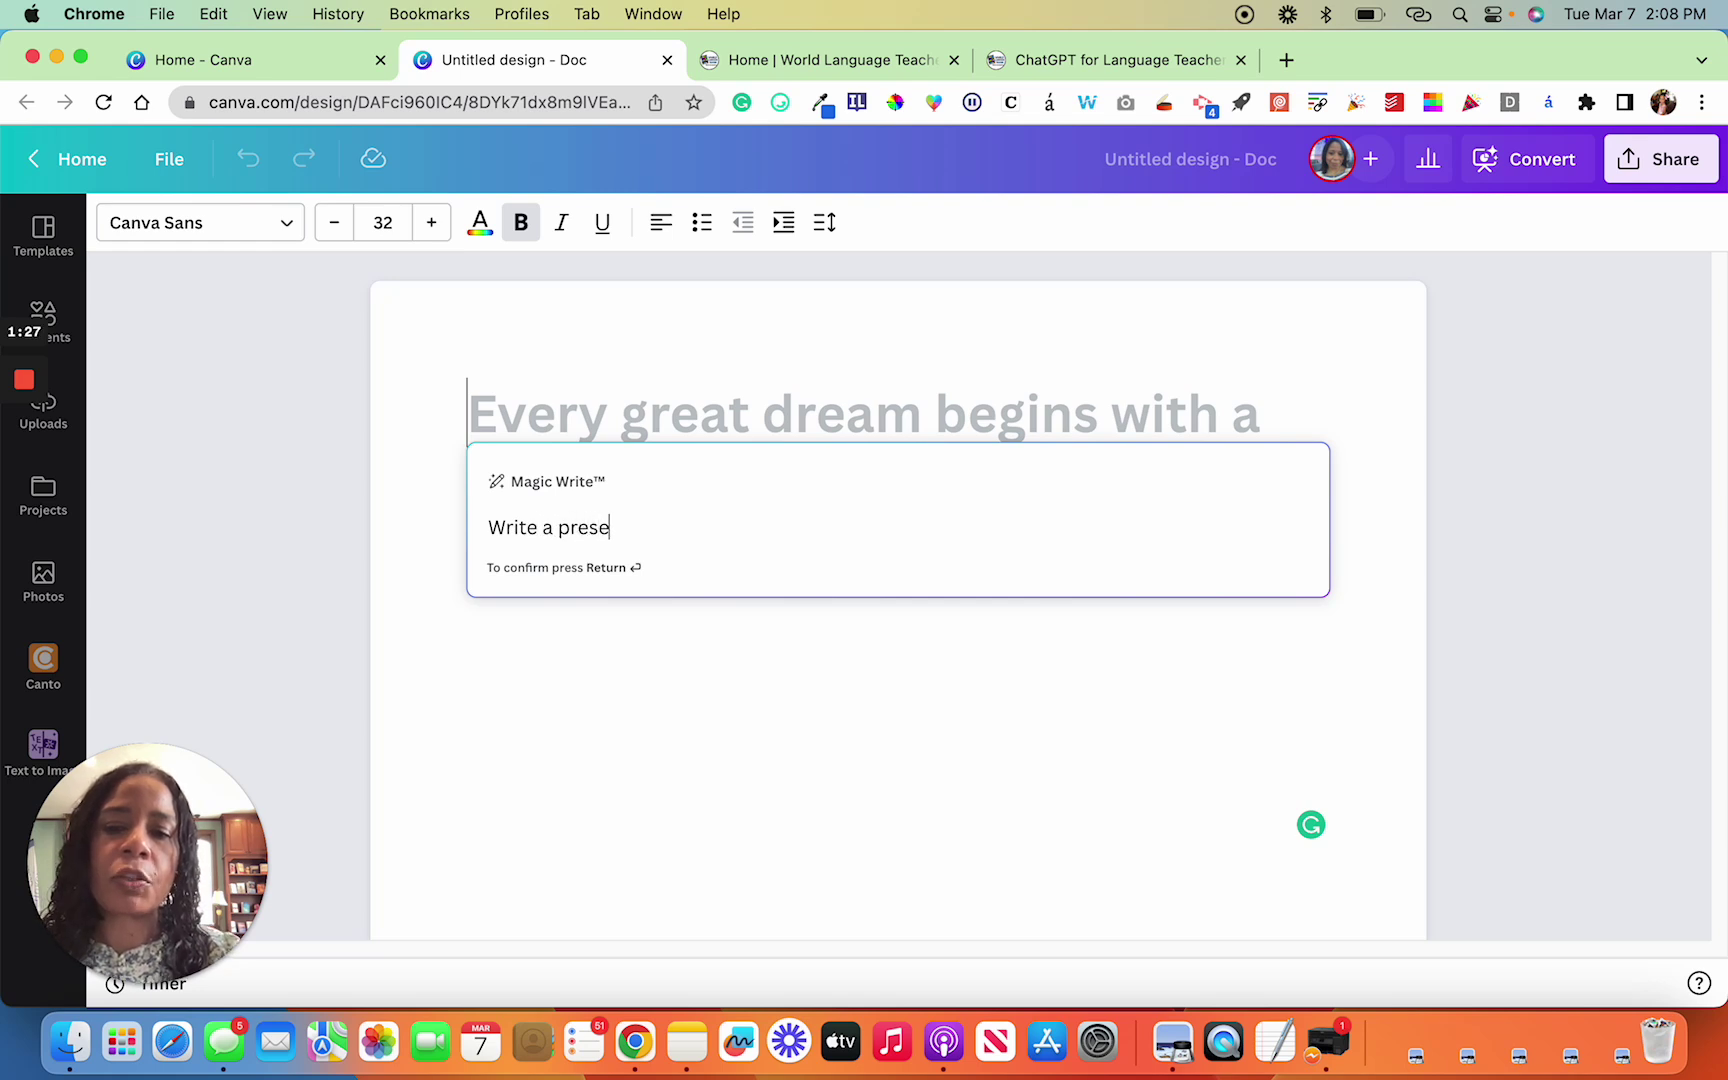
type("ntation ")
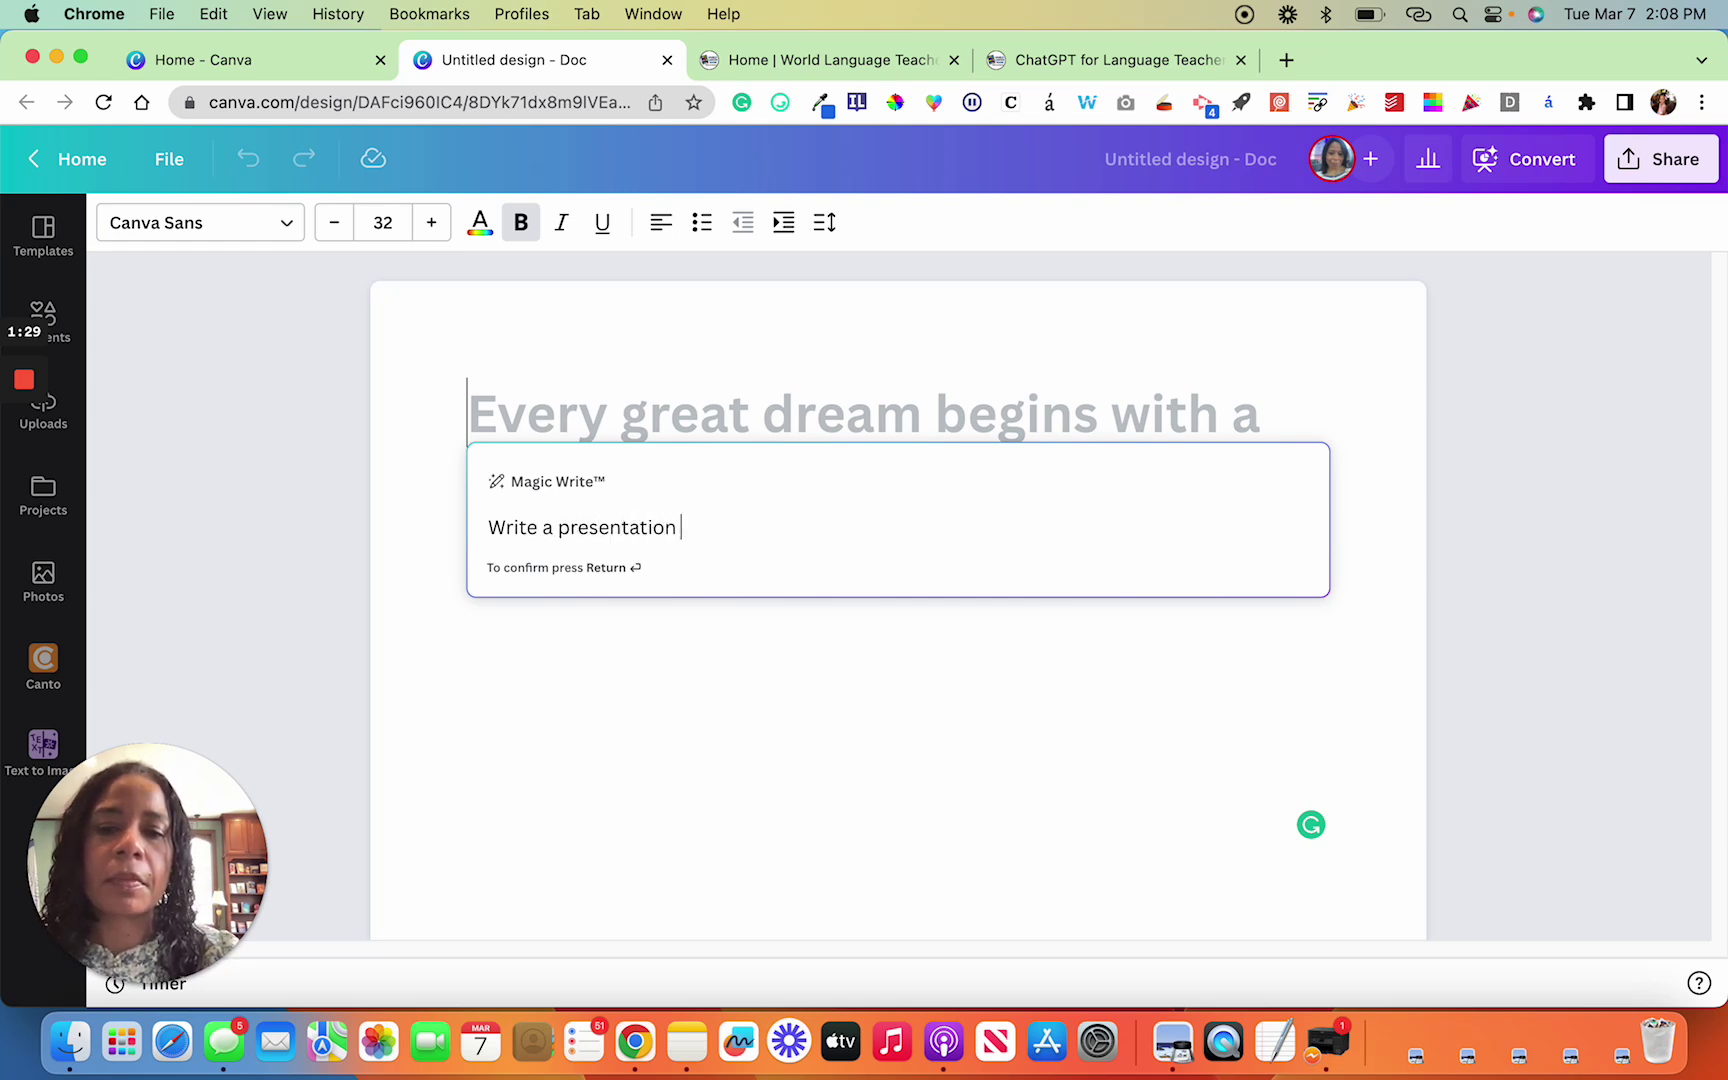
type("about ")
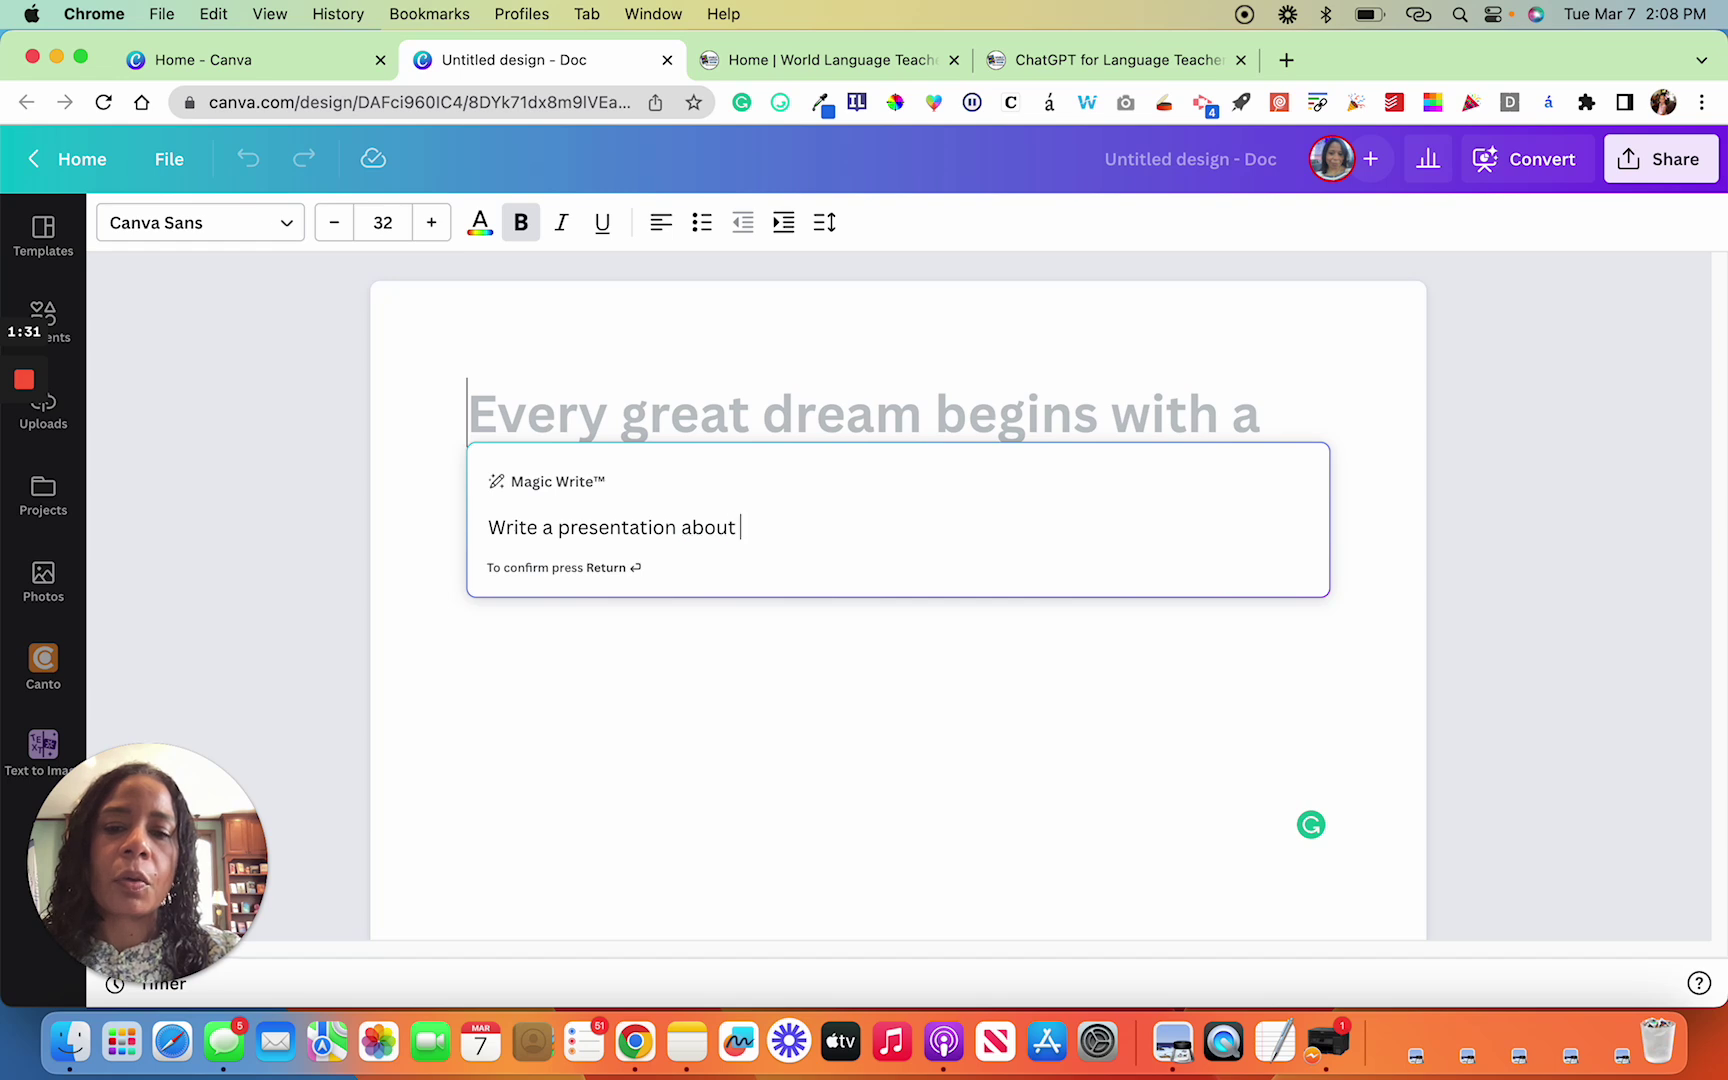
type("questions wo")
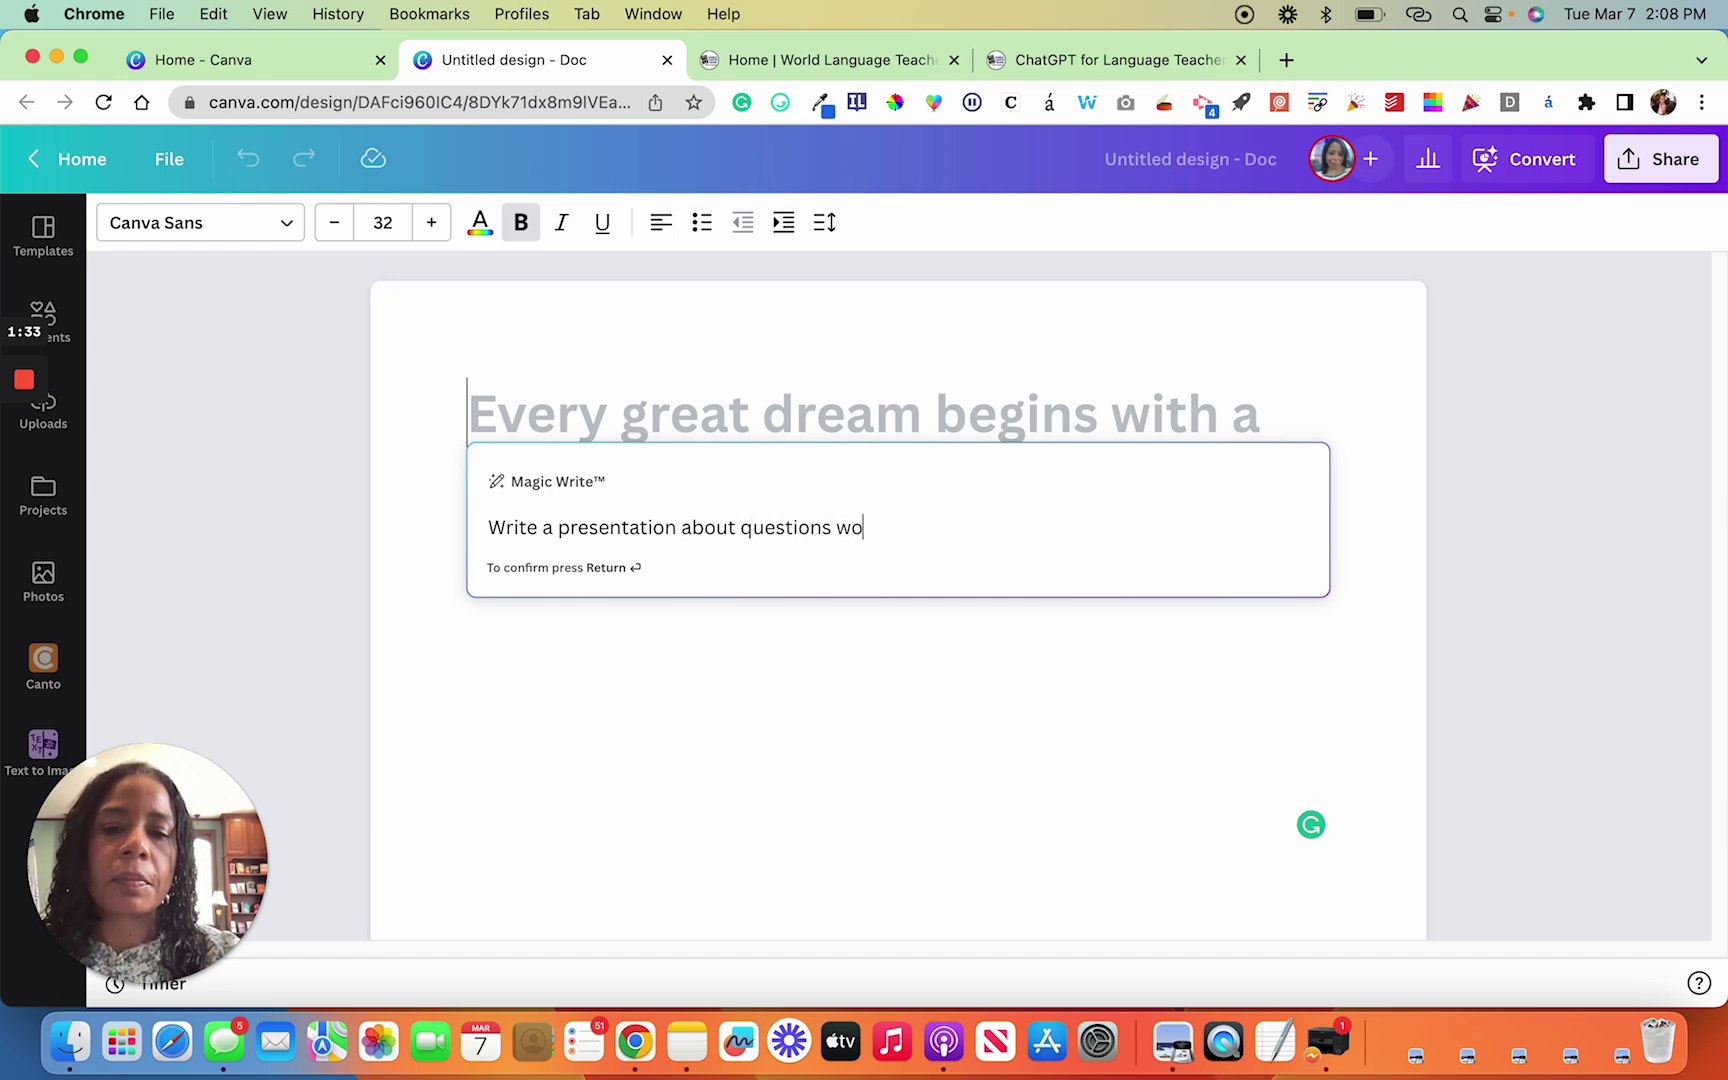
type("rds in S")
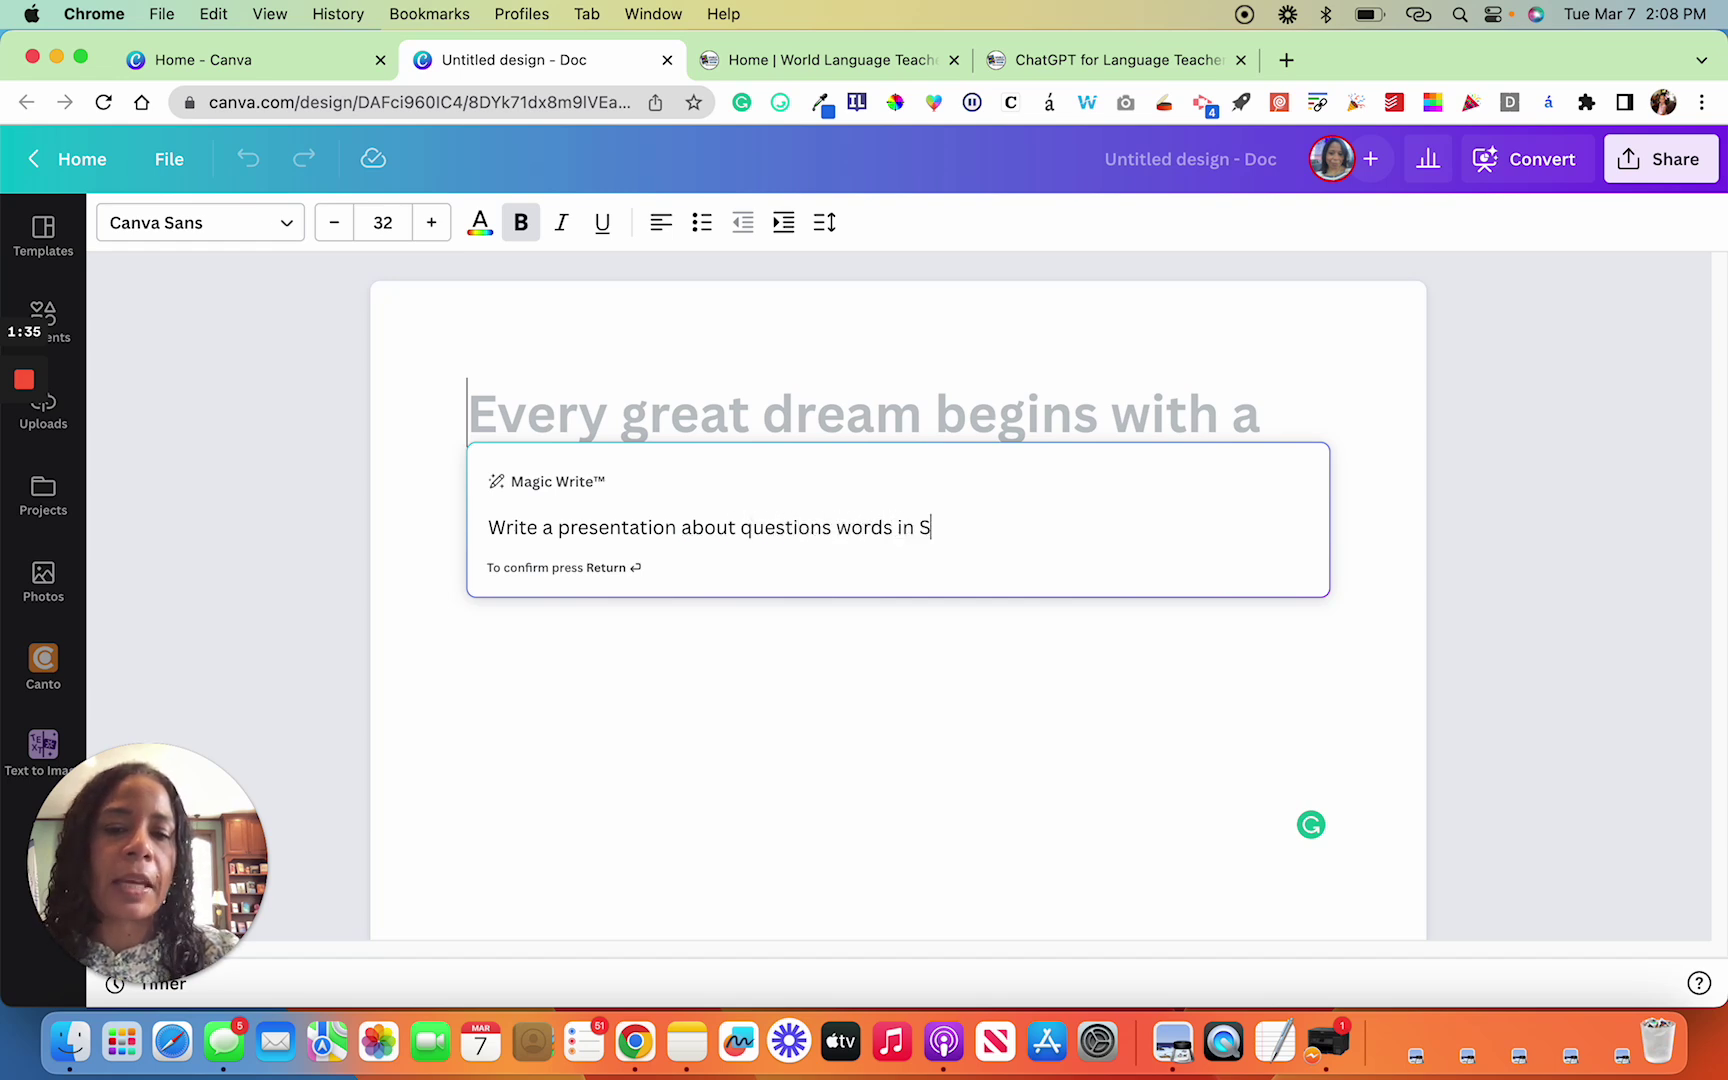
type("panish for ")
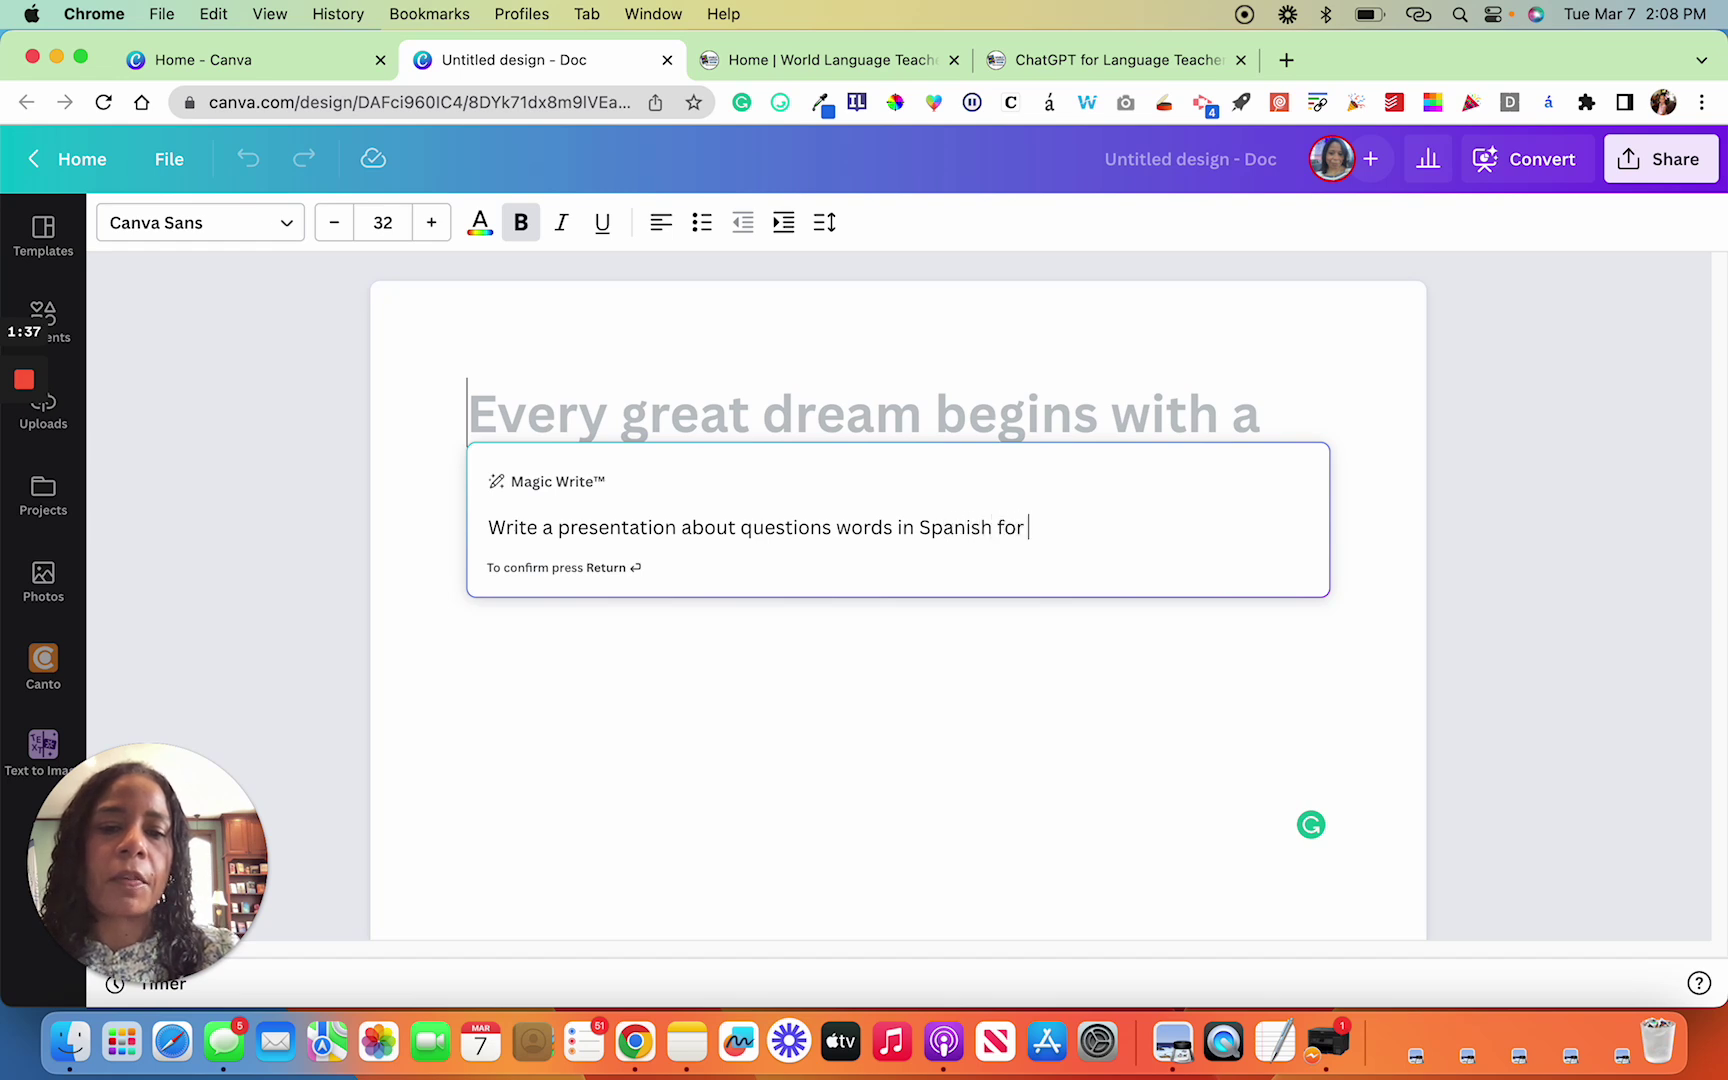
type("begin")
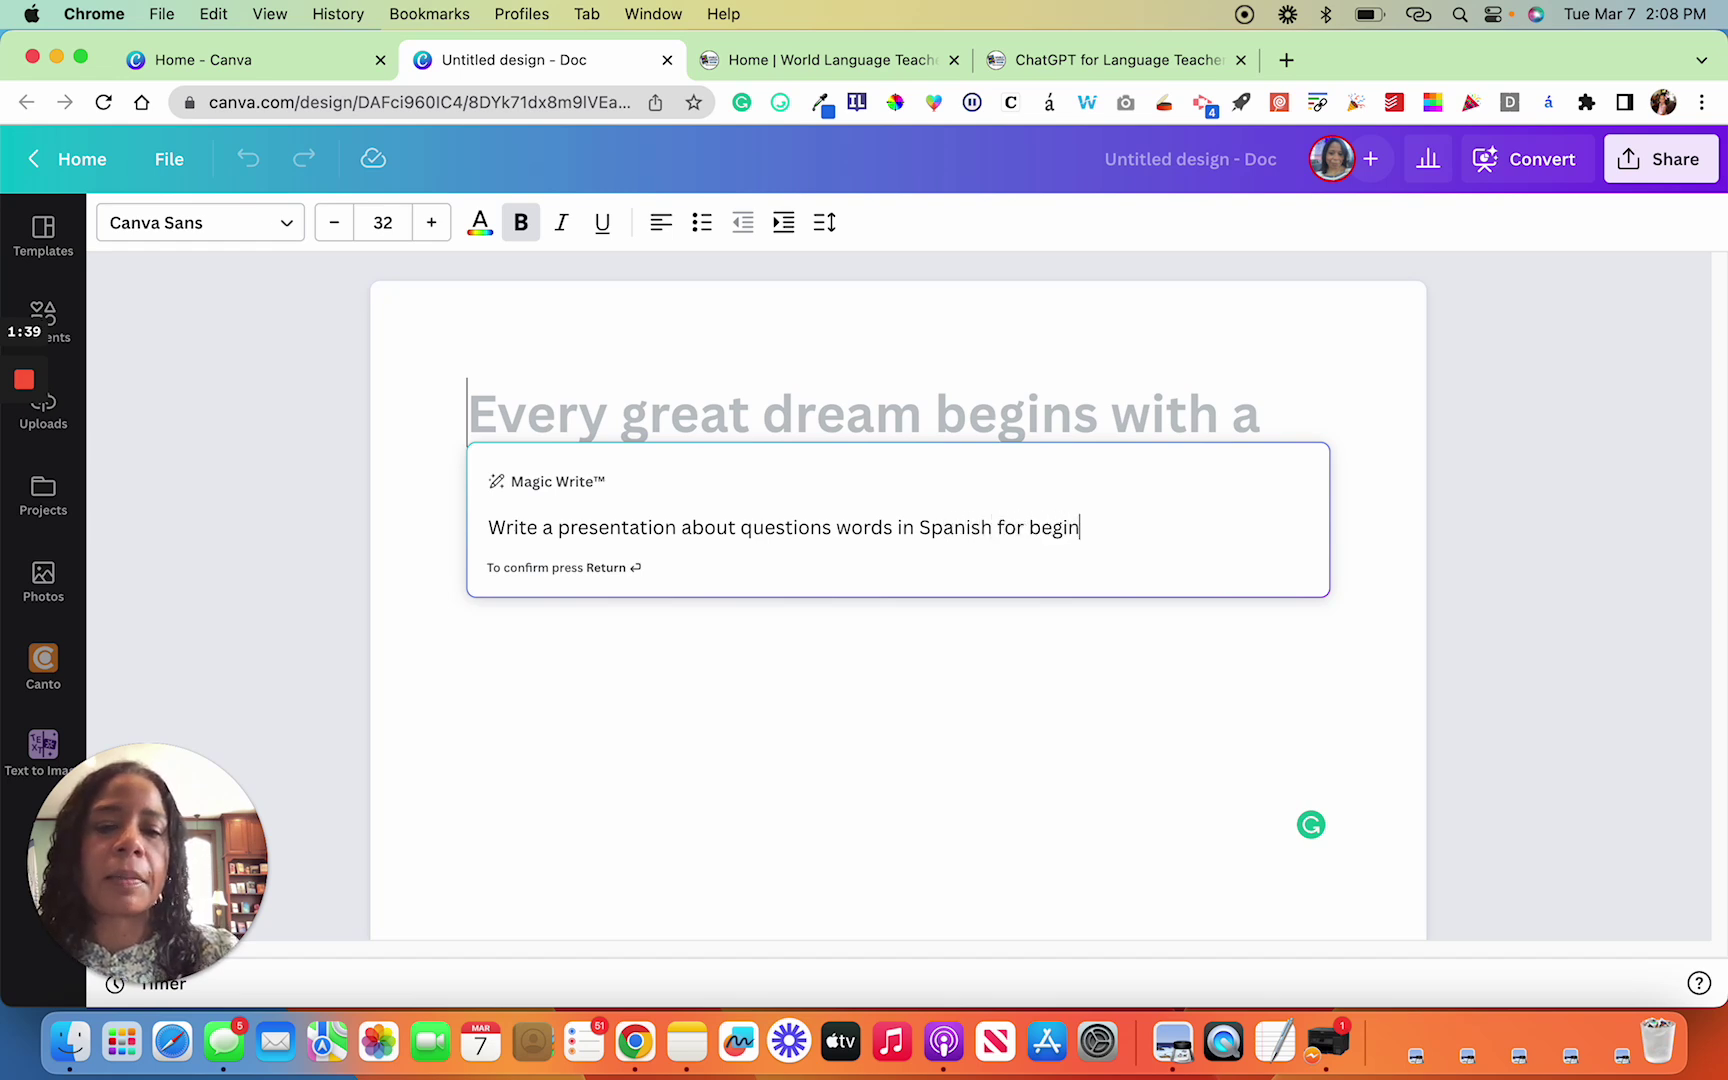
type("ning Spanish ")
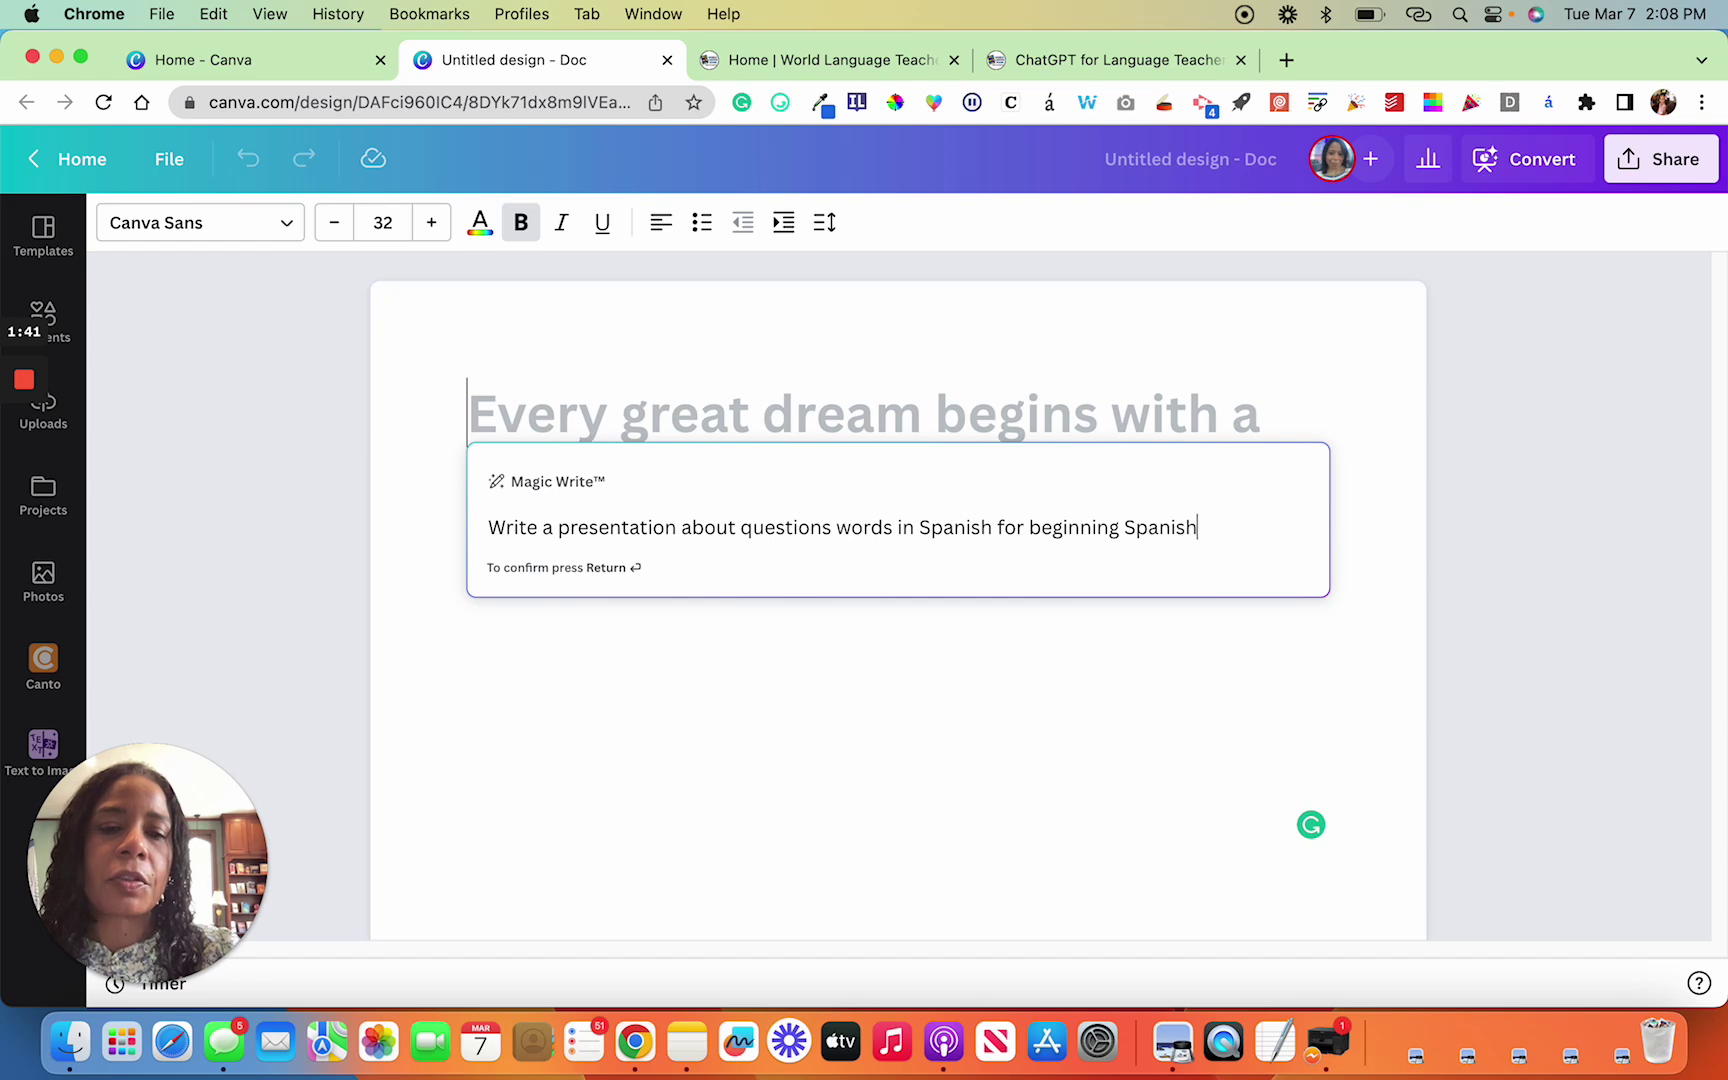
type("students.")
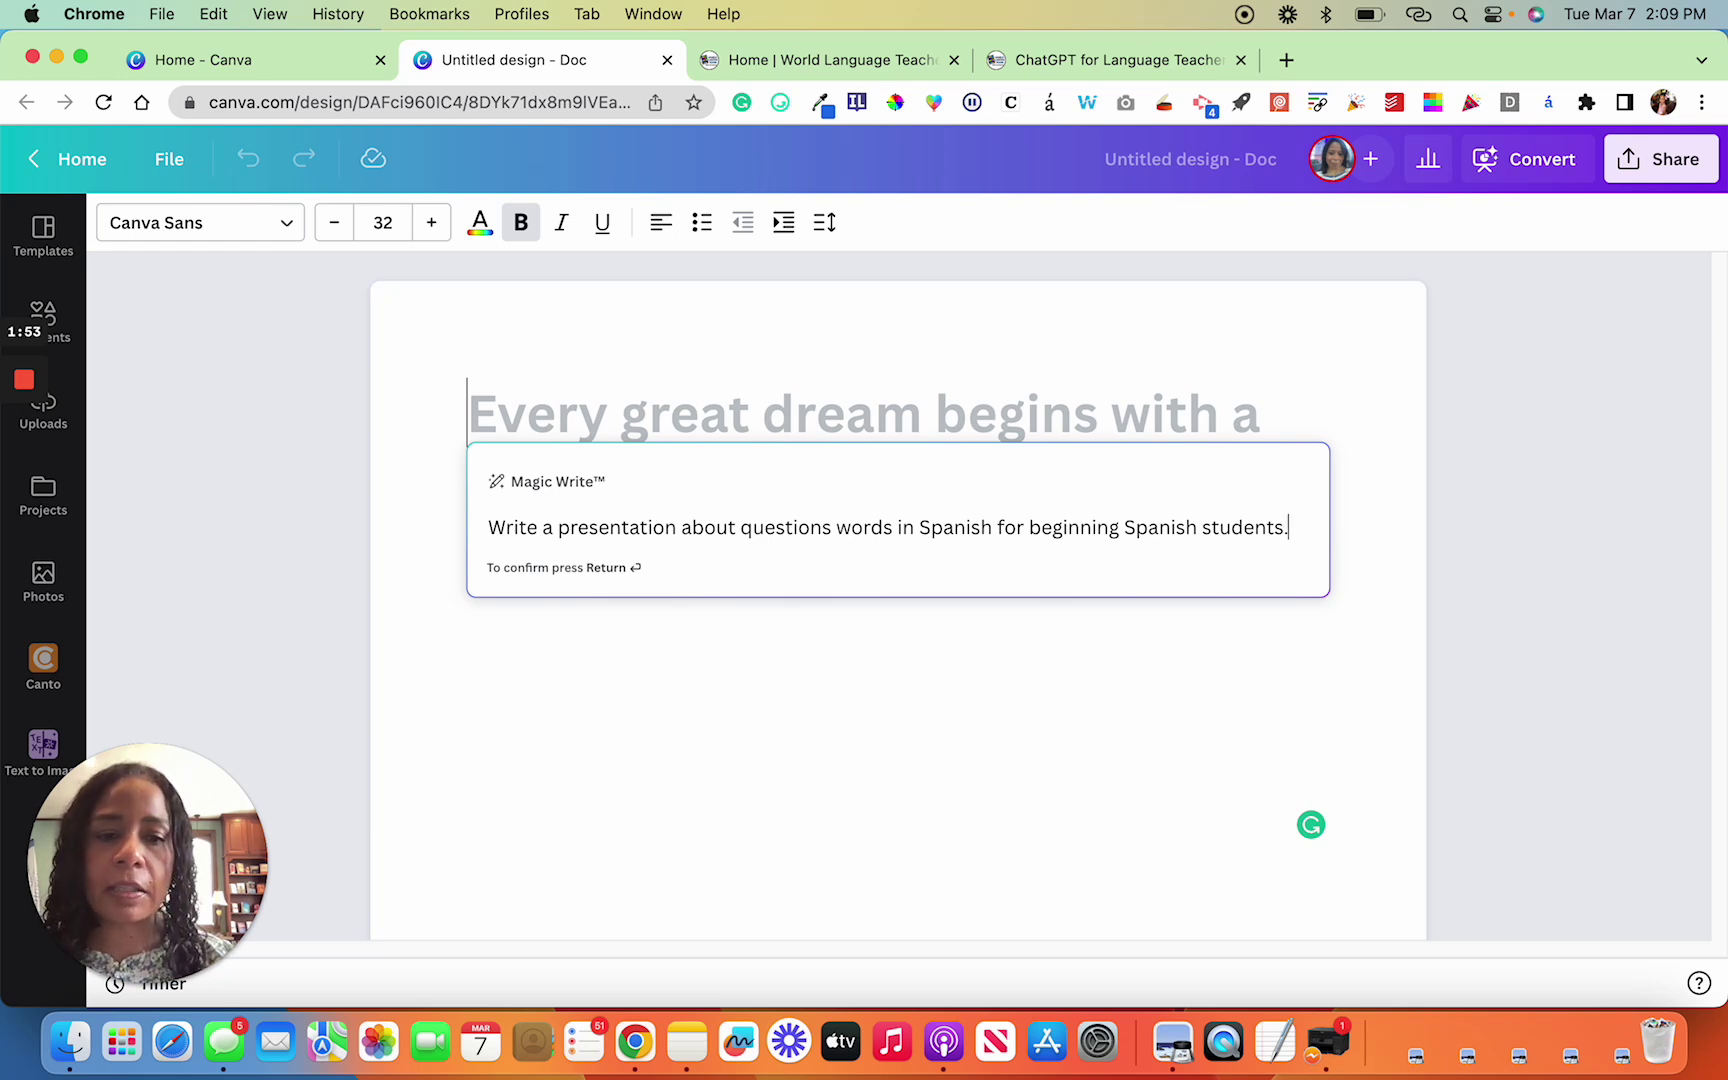
Step: Run Magic Write on the Spanish question-words prompt to generate the document text
key("Return")
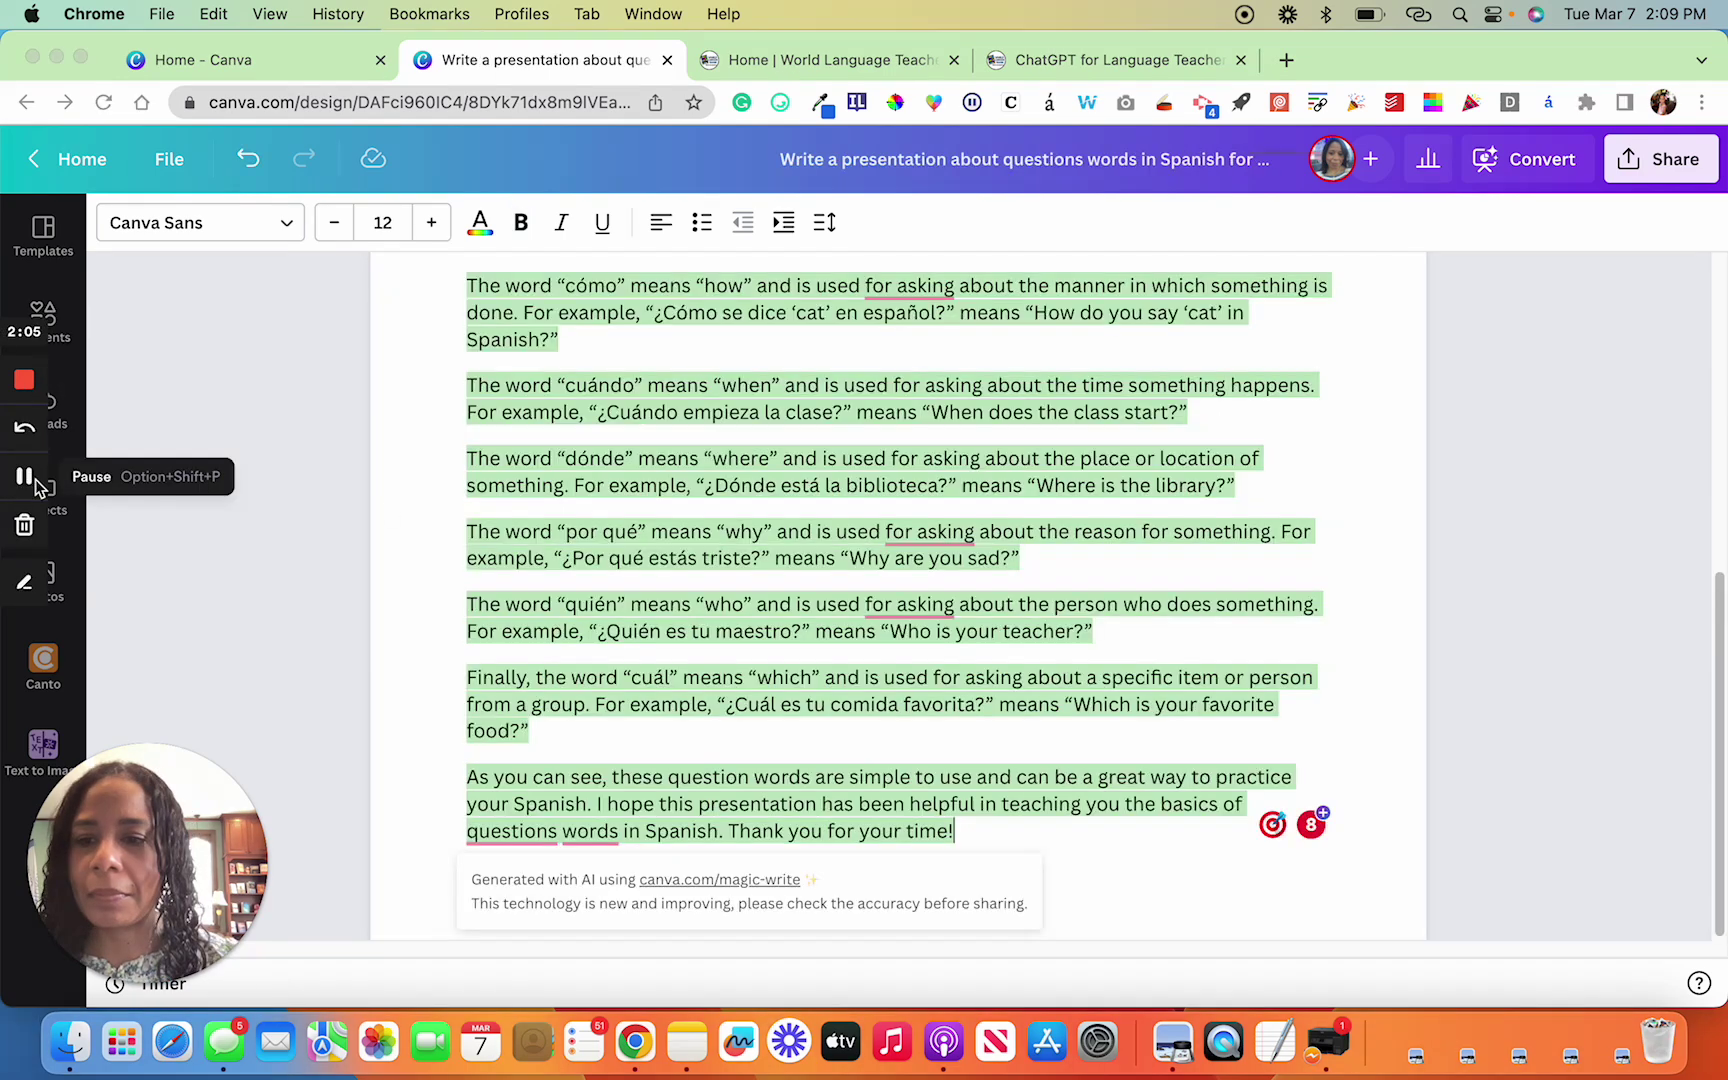
scroll(1256, 743, "up", 5)
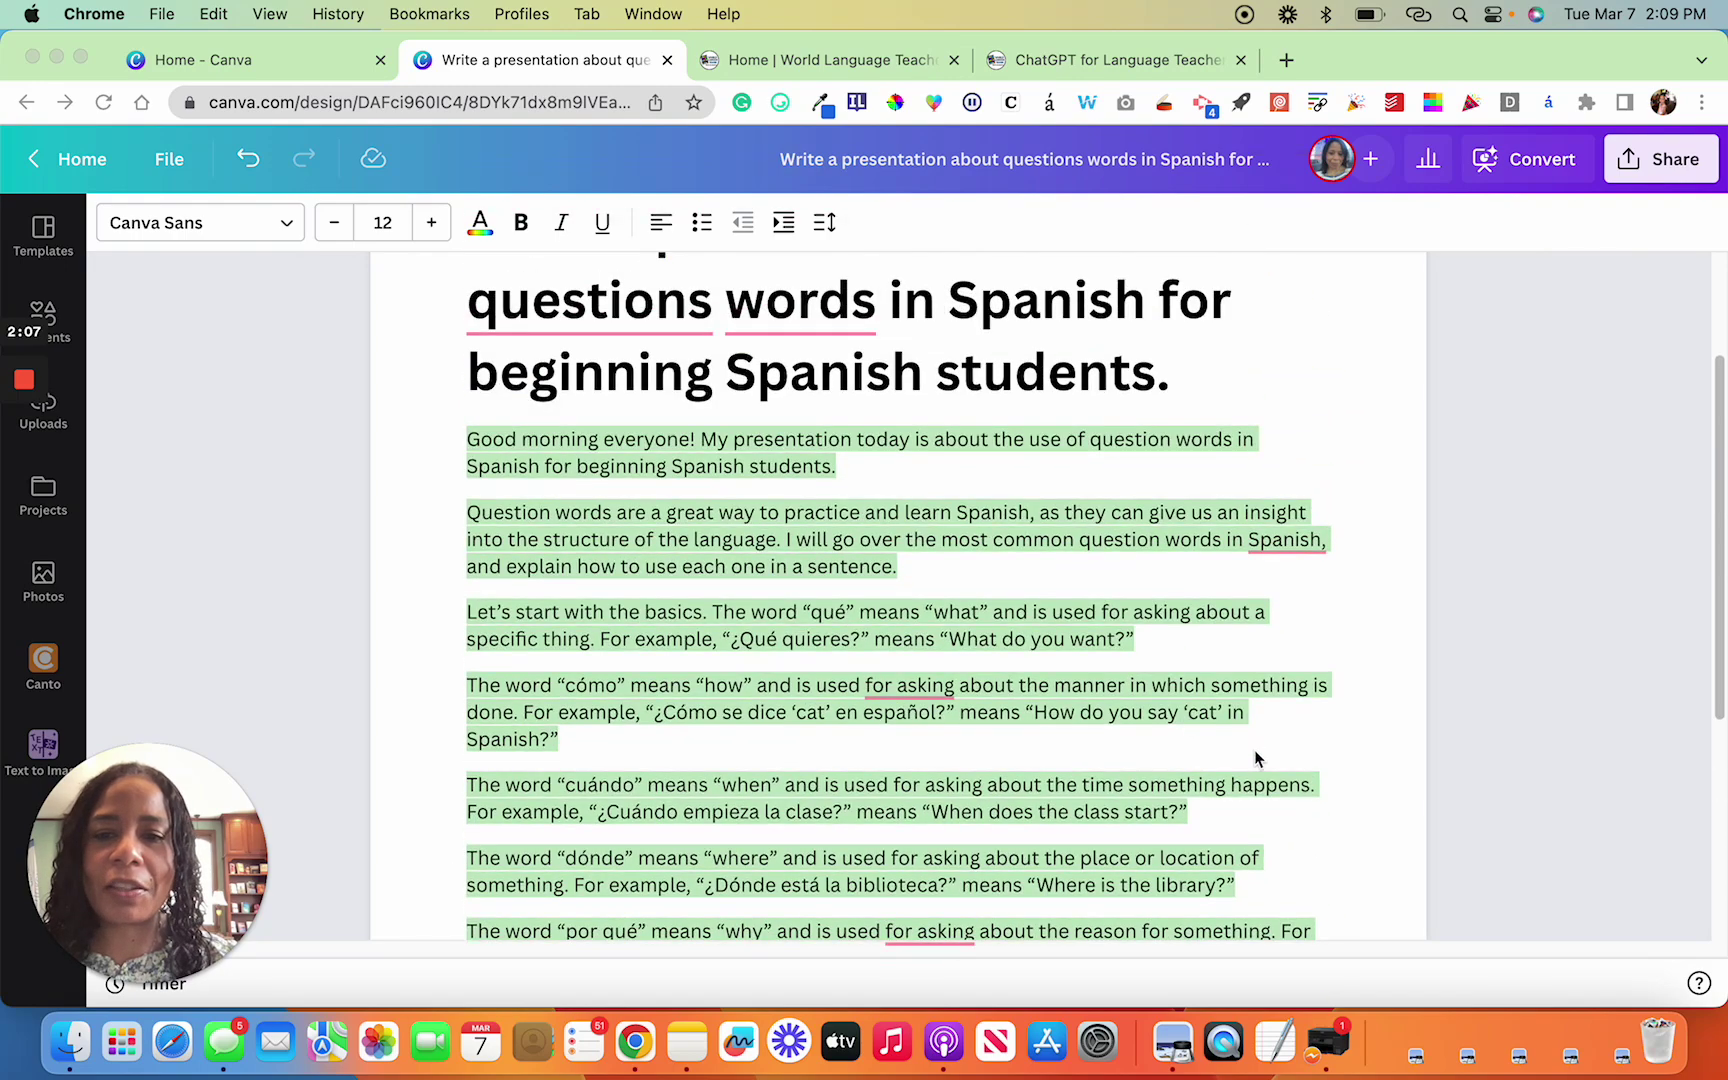
scroll(1256, 758, "down", 1)
scroll(1256, 759, "down", 3)
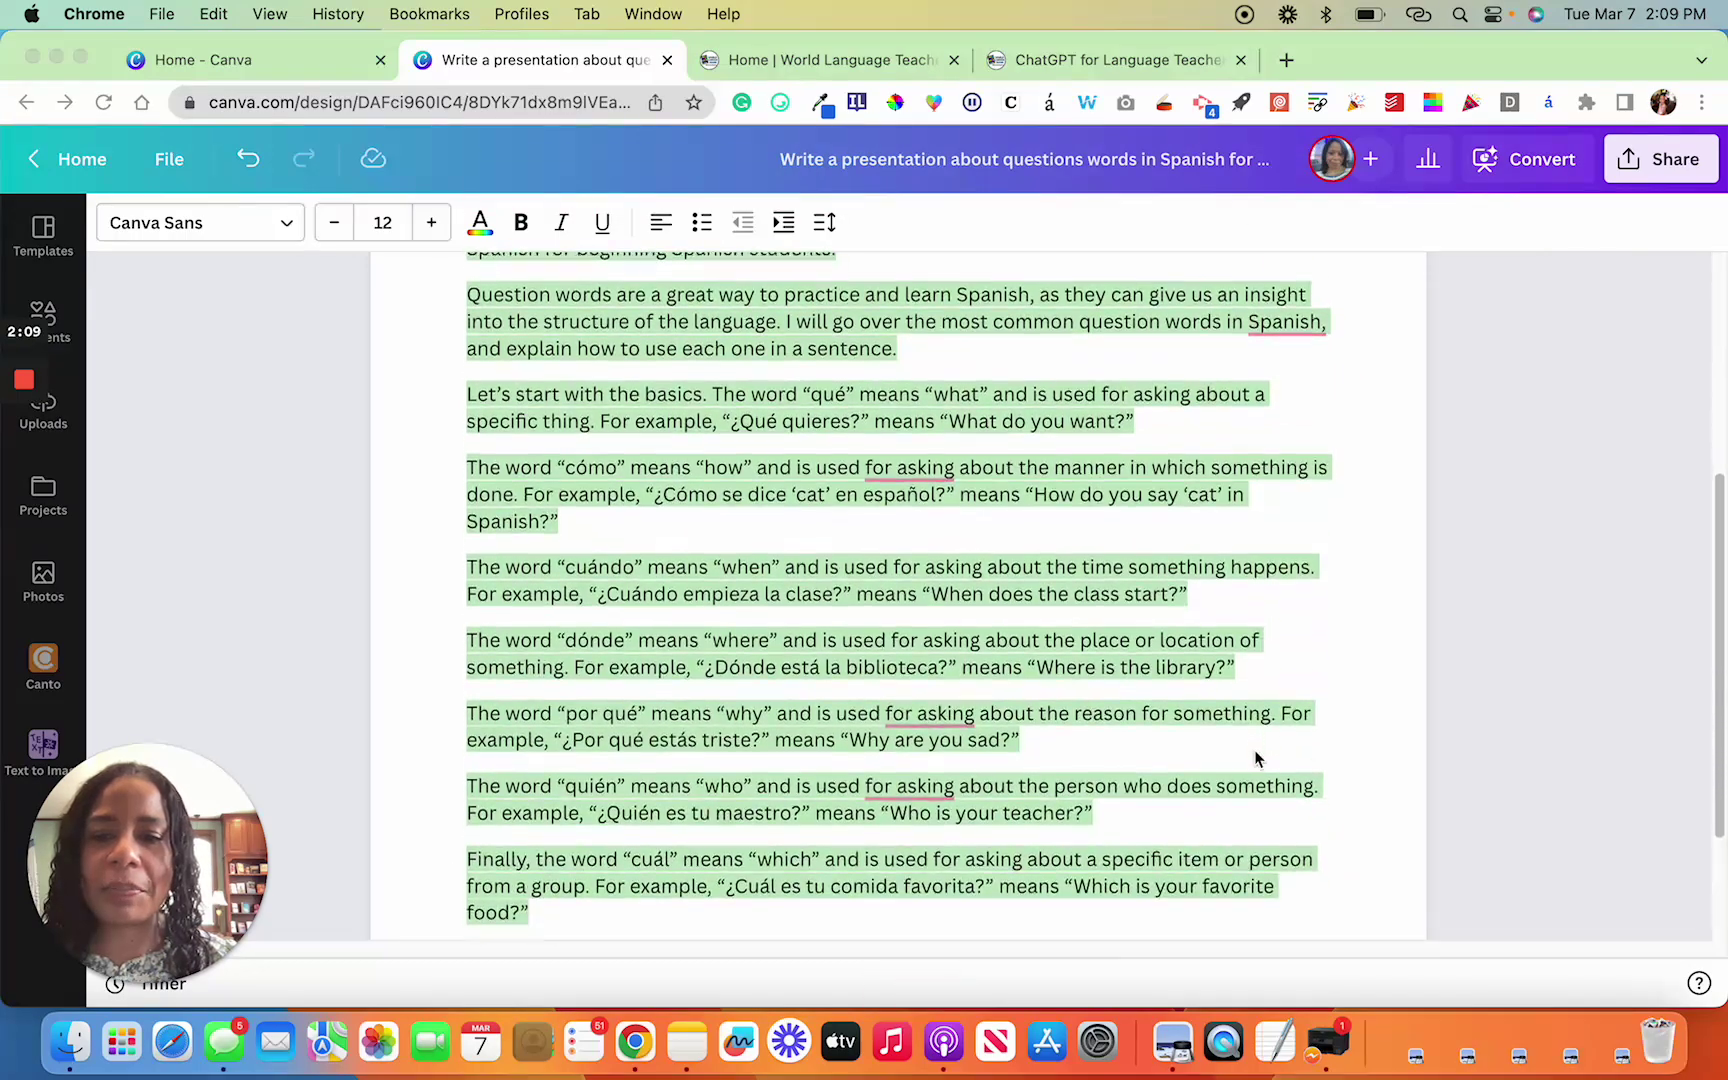
scroll(1255, 759, "down", 3)
scroll(1256, 759, "up", 1)
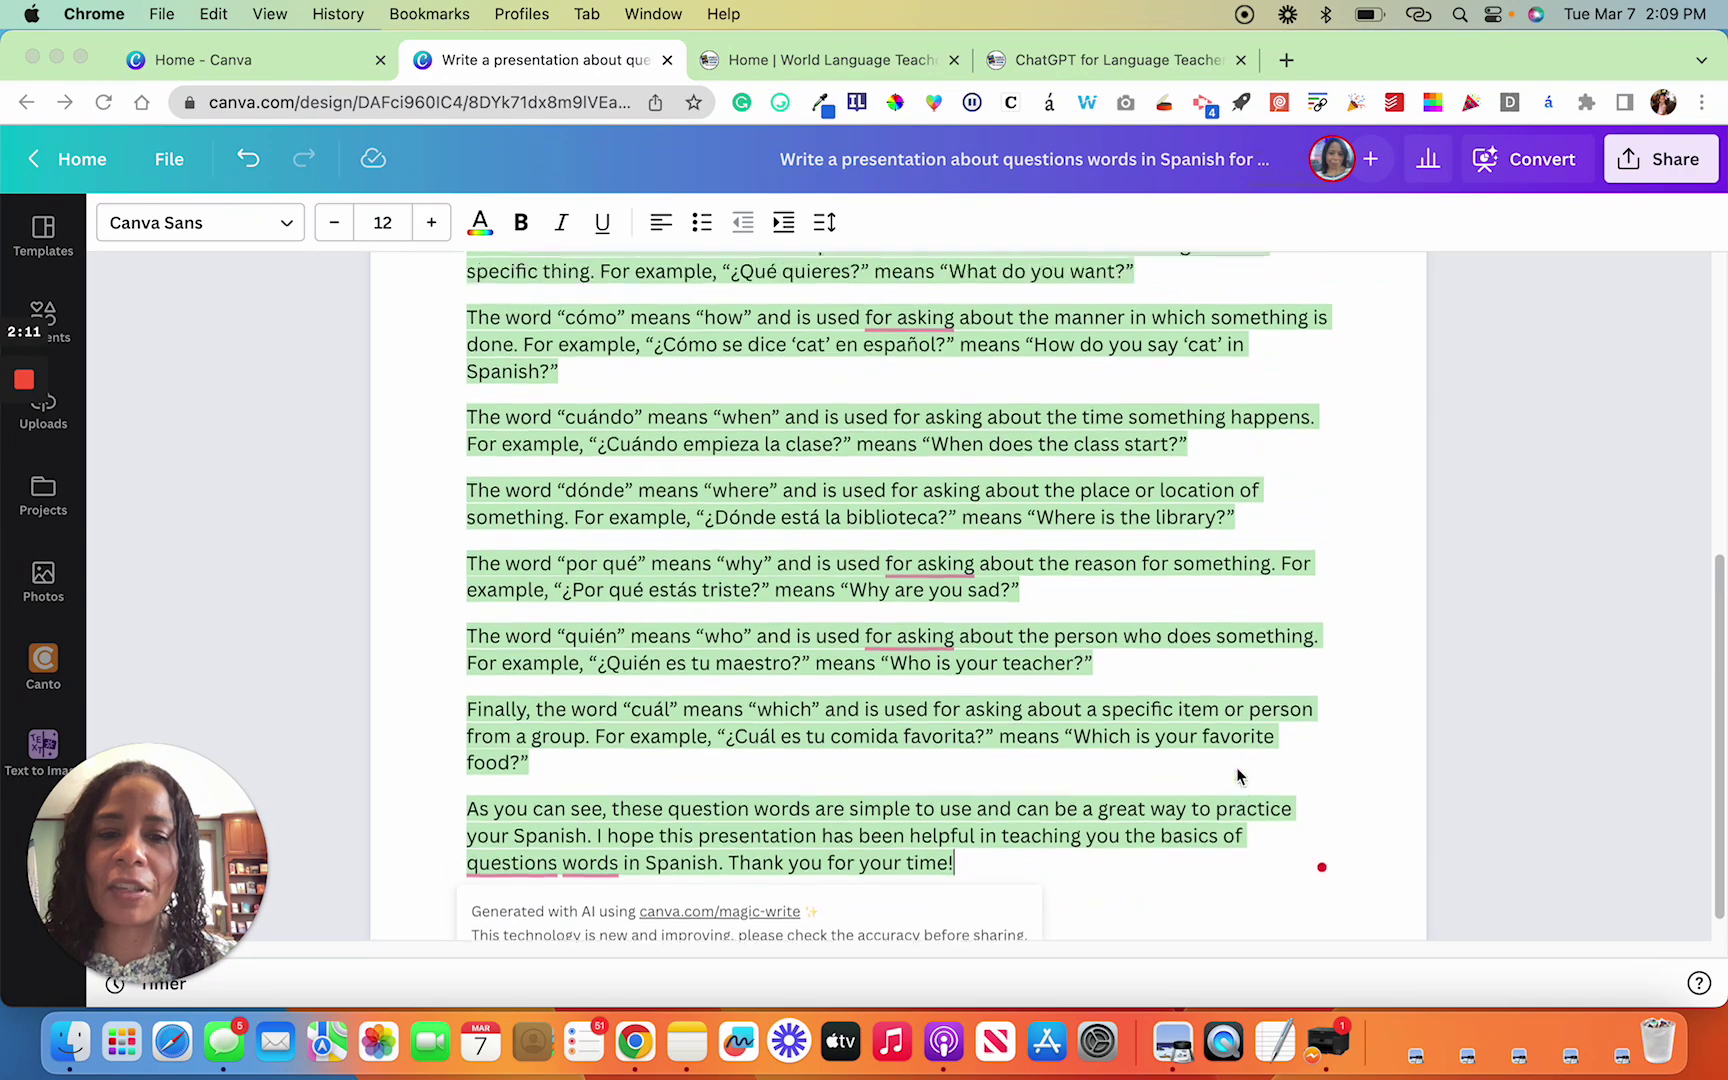
scroll(1252, 750, "up", 8)
scroll(1250, 745, "down", 1)
scroll(1250, 745, "down", 2)
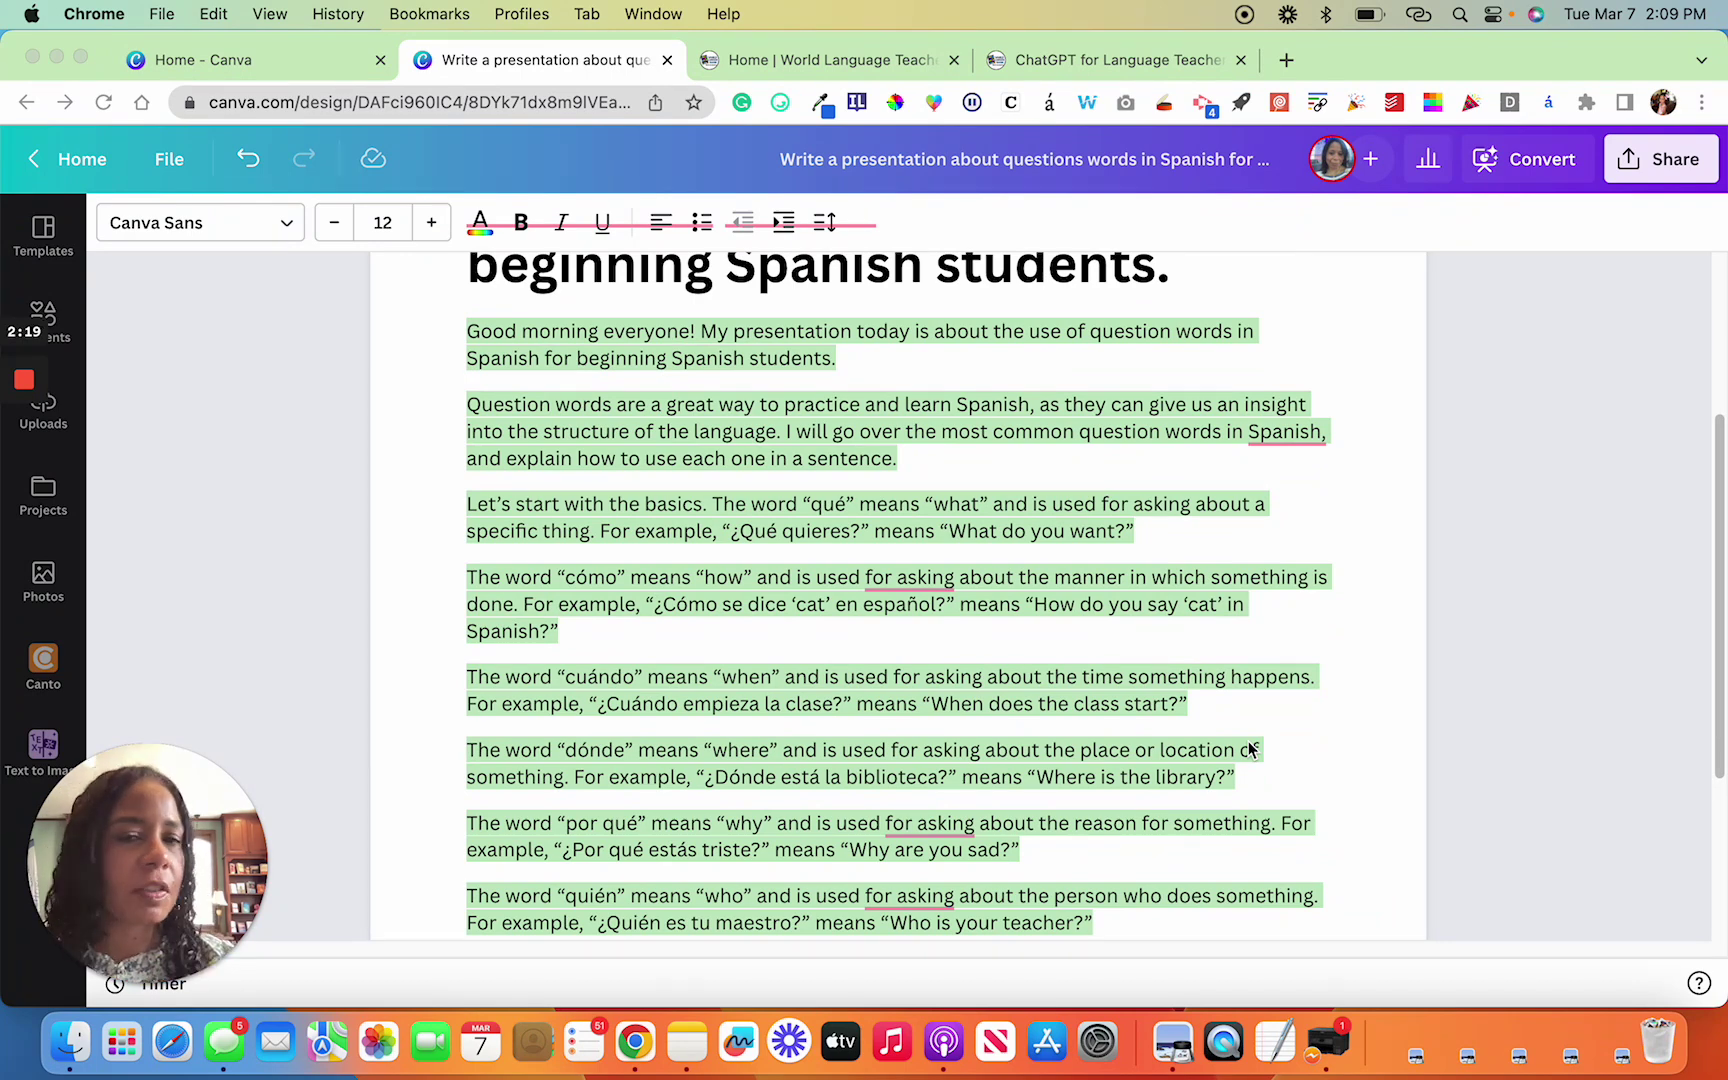
scroll(1253, 751, "up", 1)
scroll(1263, 777, "up", 2)
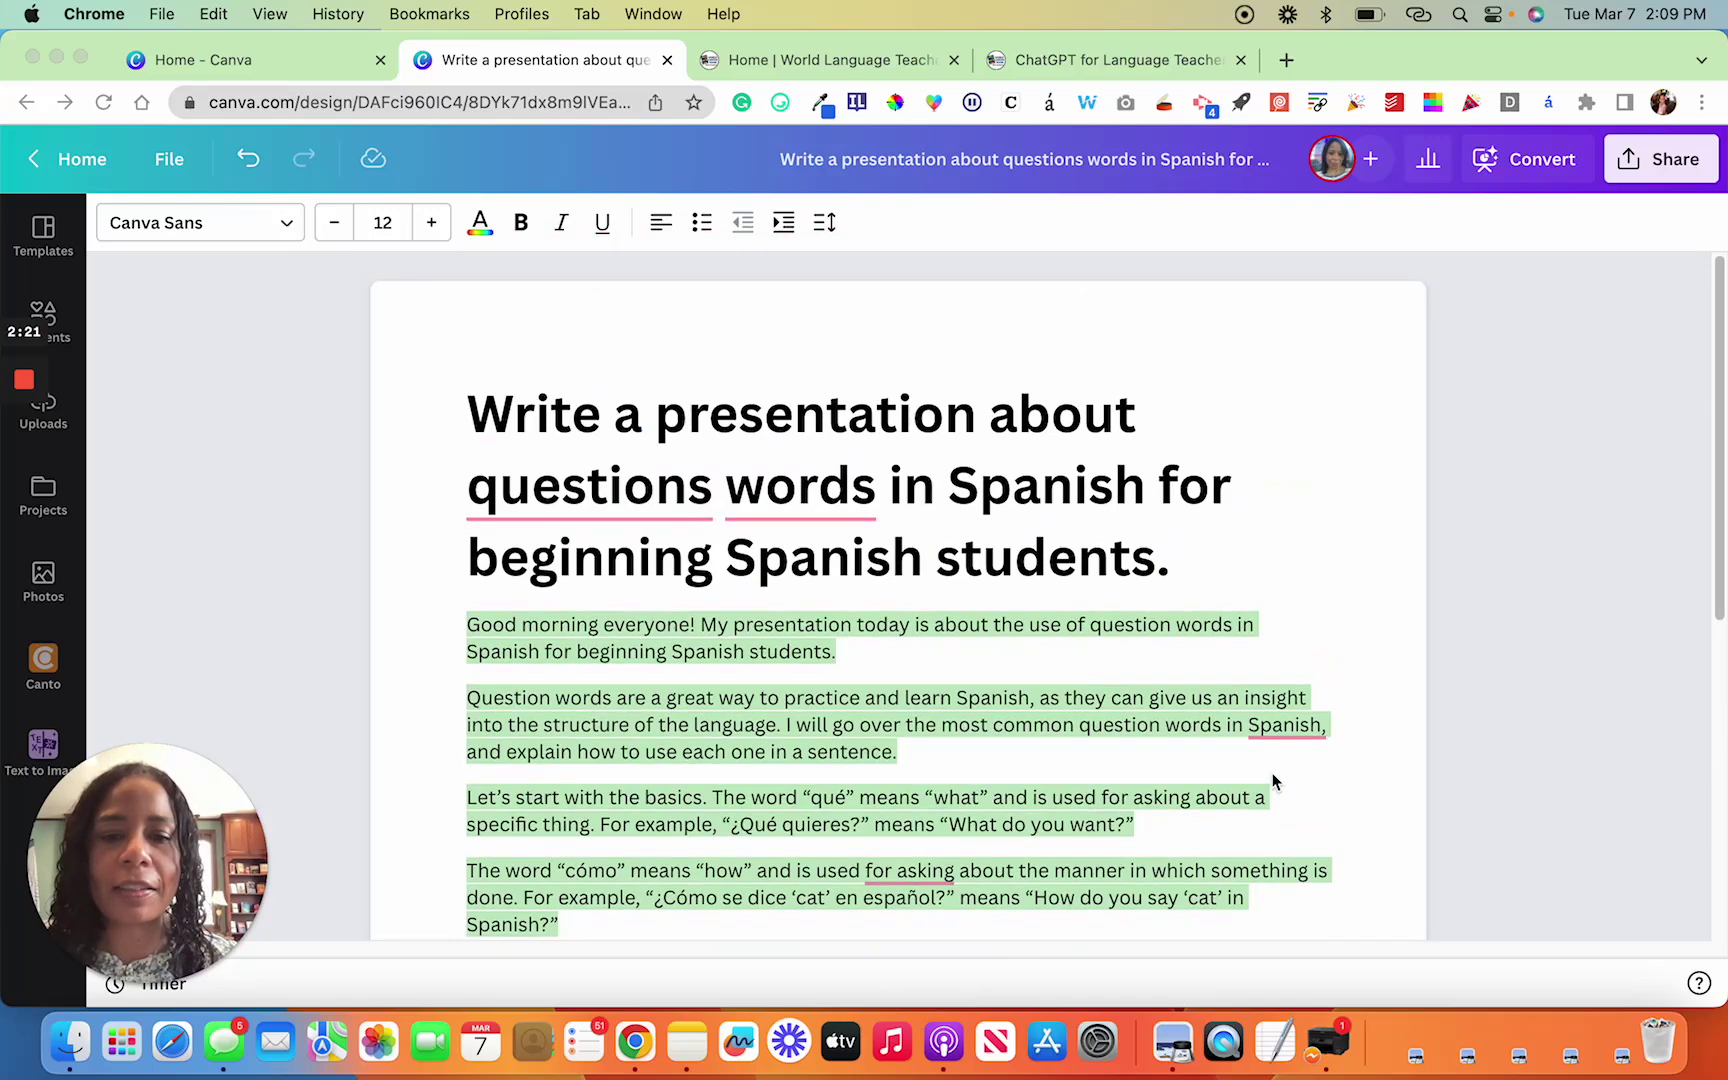
scroll(1445, 741, "down", 1)
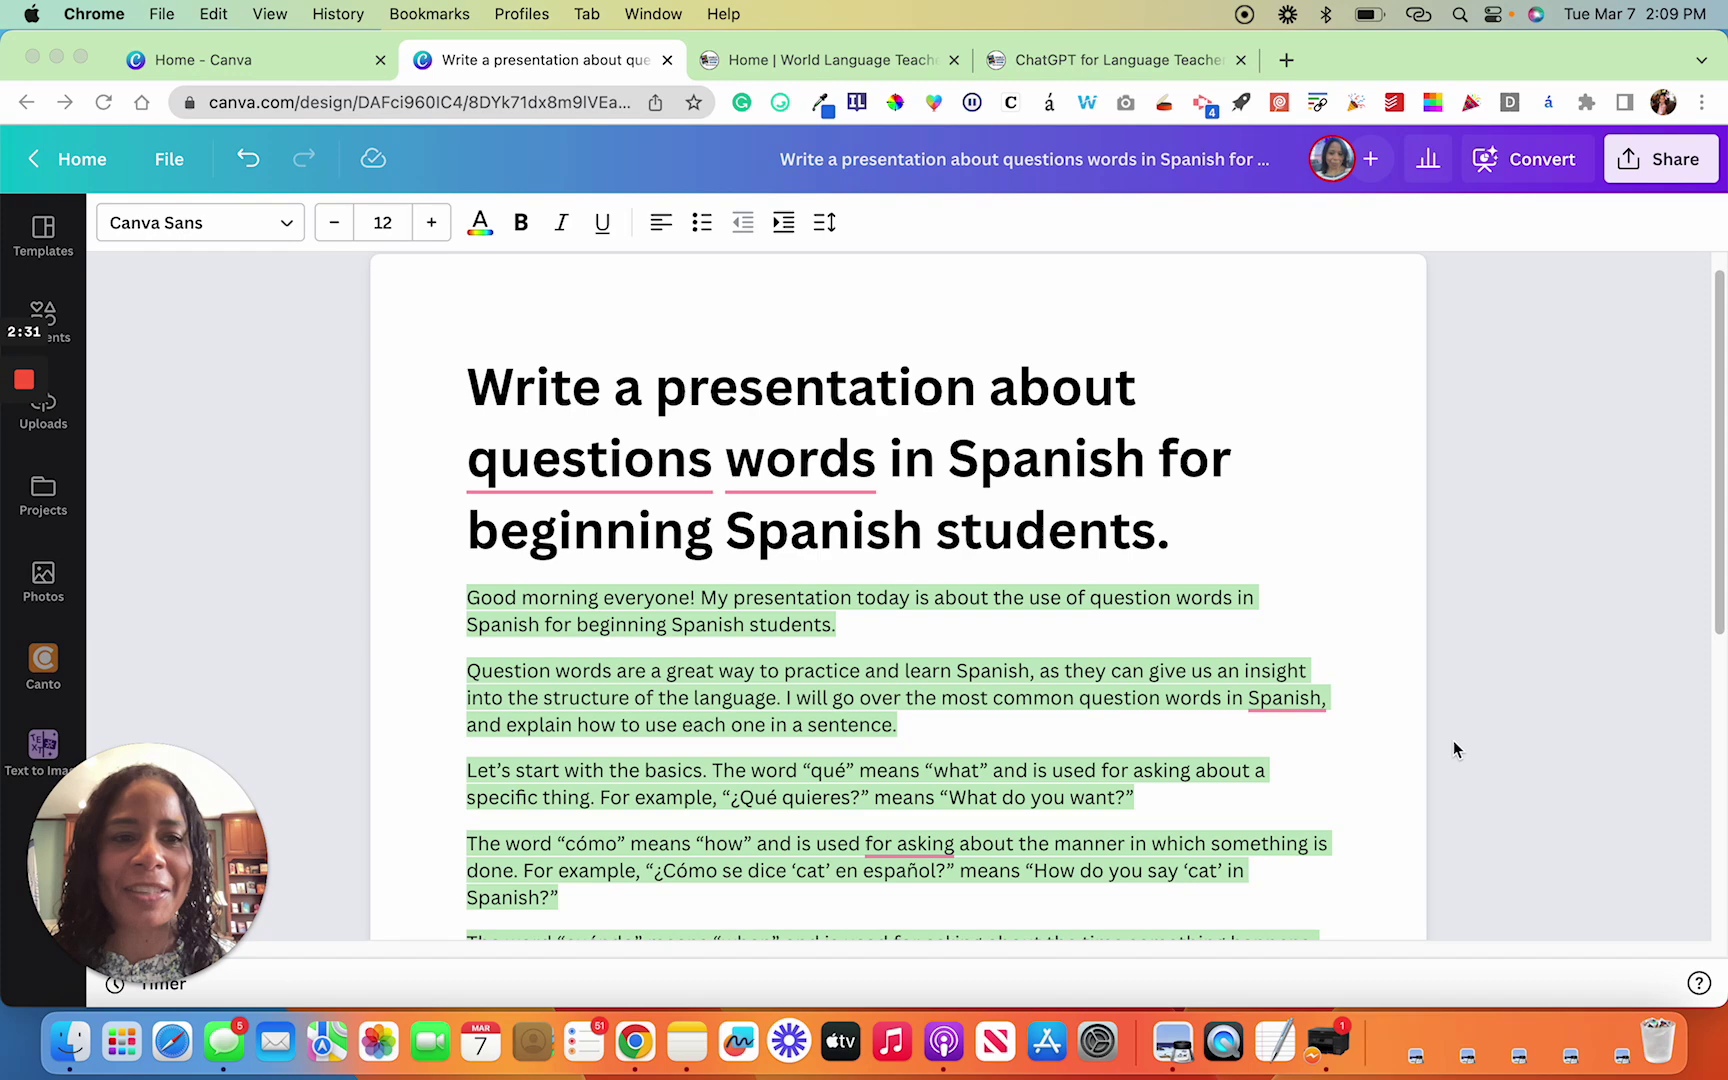
Step: Convert the Doc with Docs to Decks, choosing the blue design after previewing others
left_click(1519, 163)
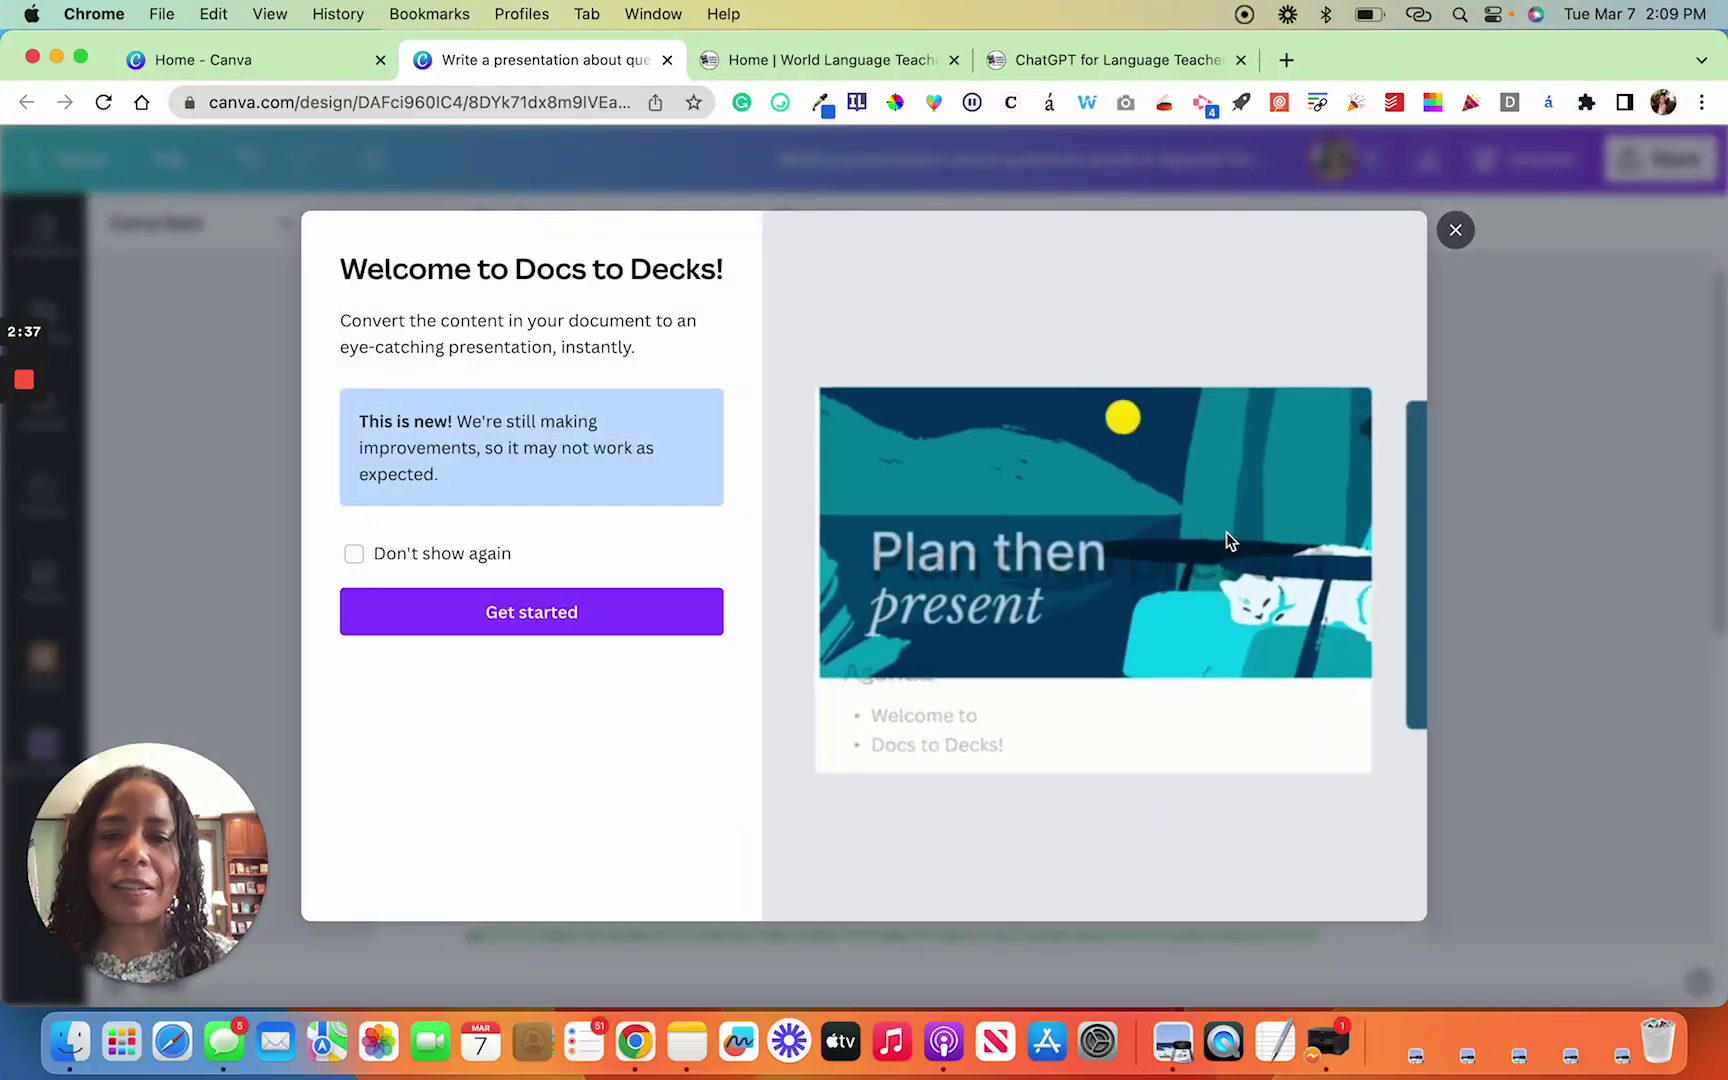
left_click(599, 612)
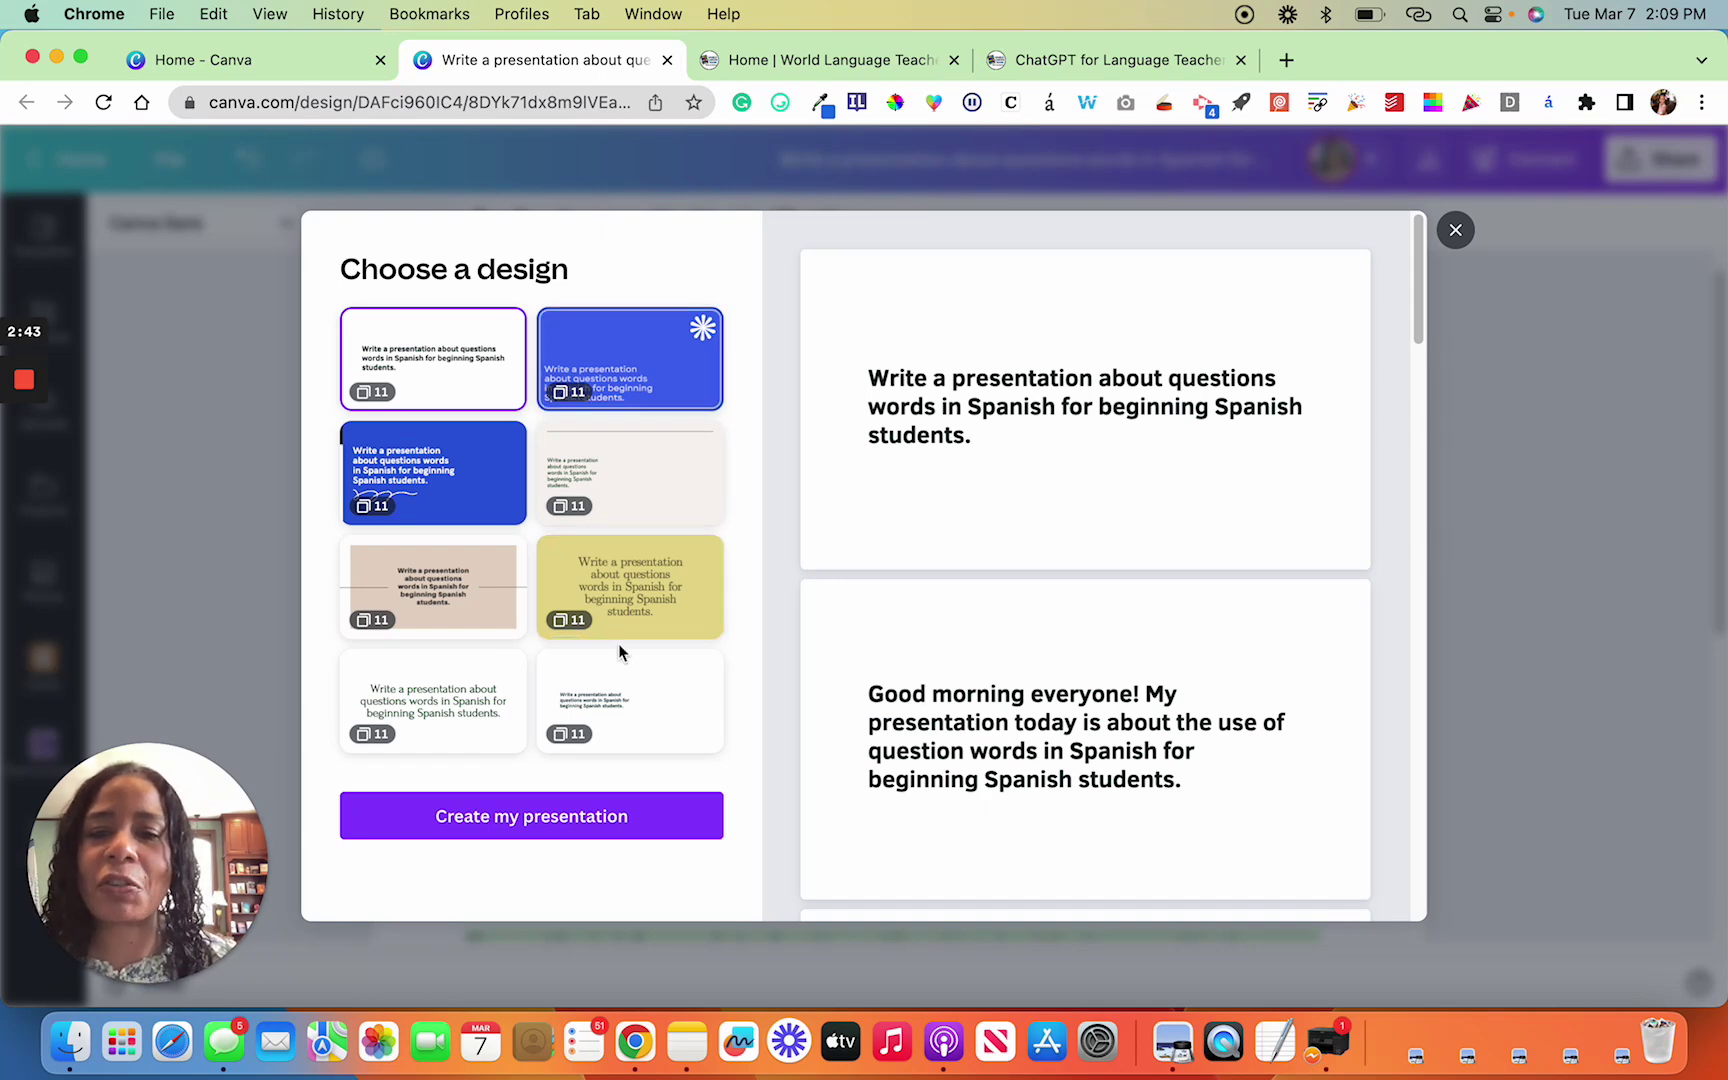
left_click(628, 589)
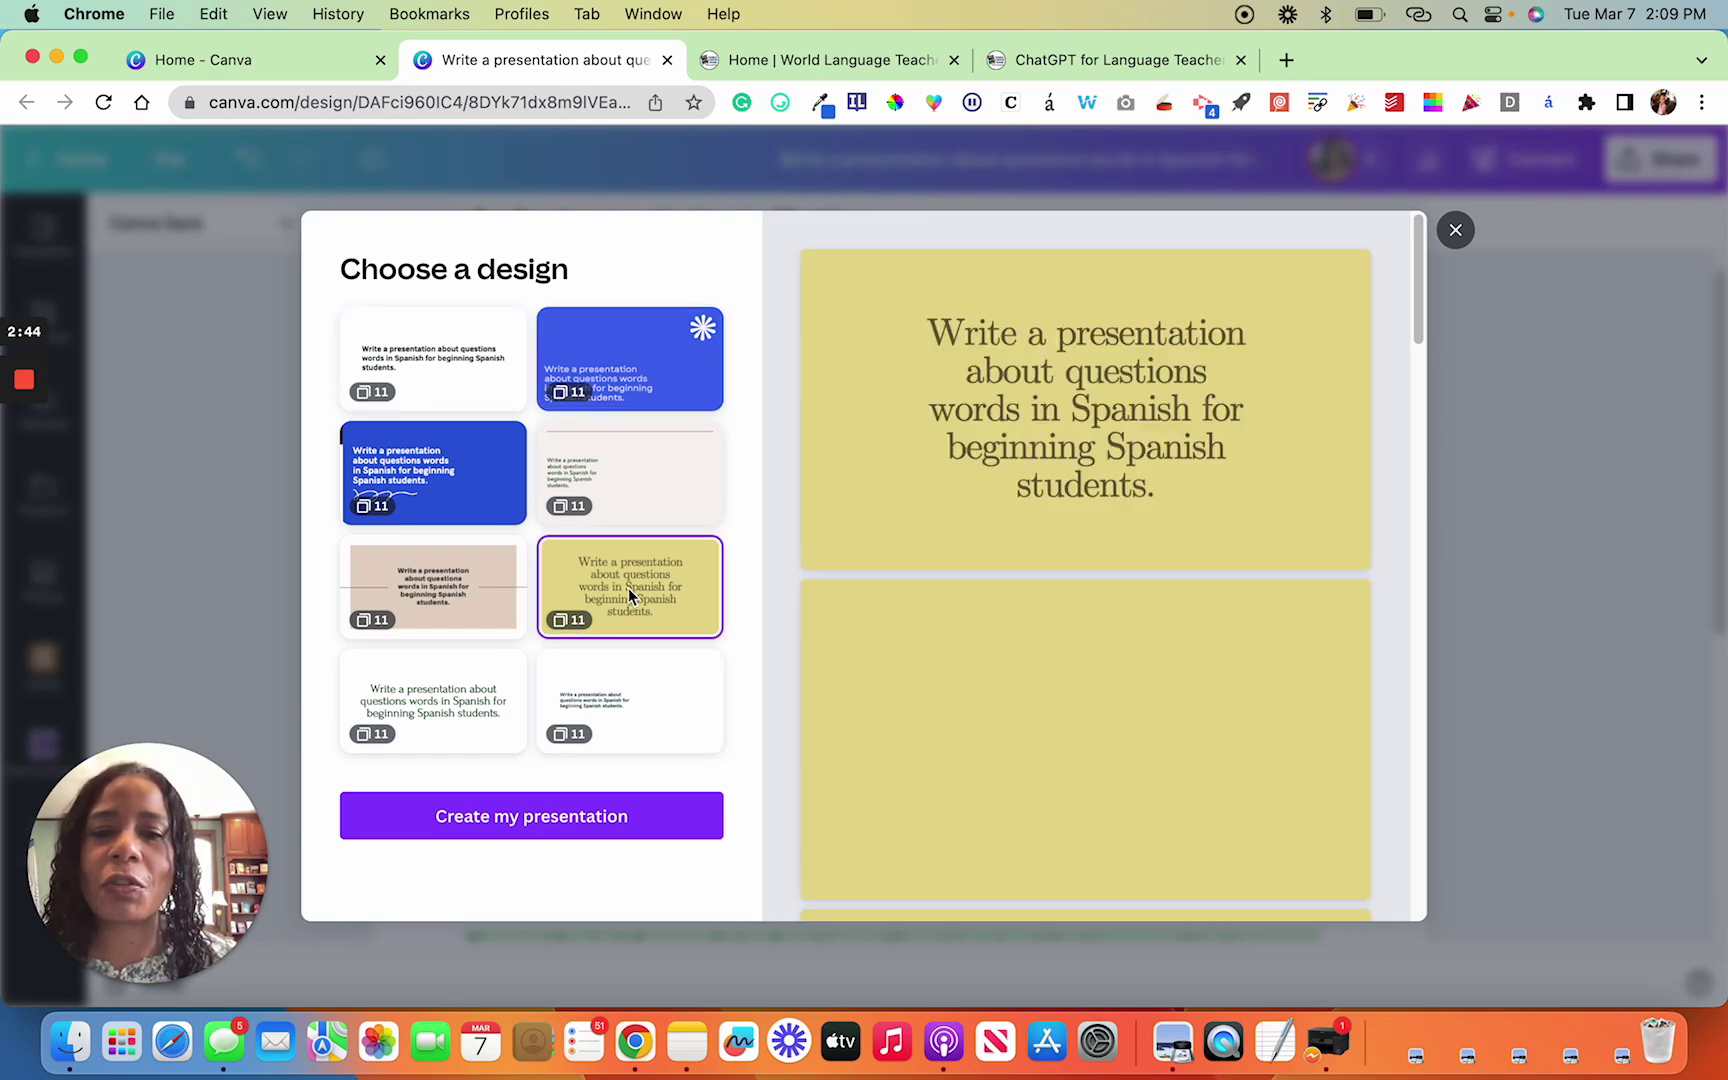
left_click(443, 594)
left_click(610, 393)
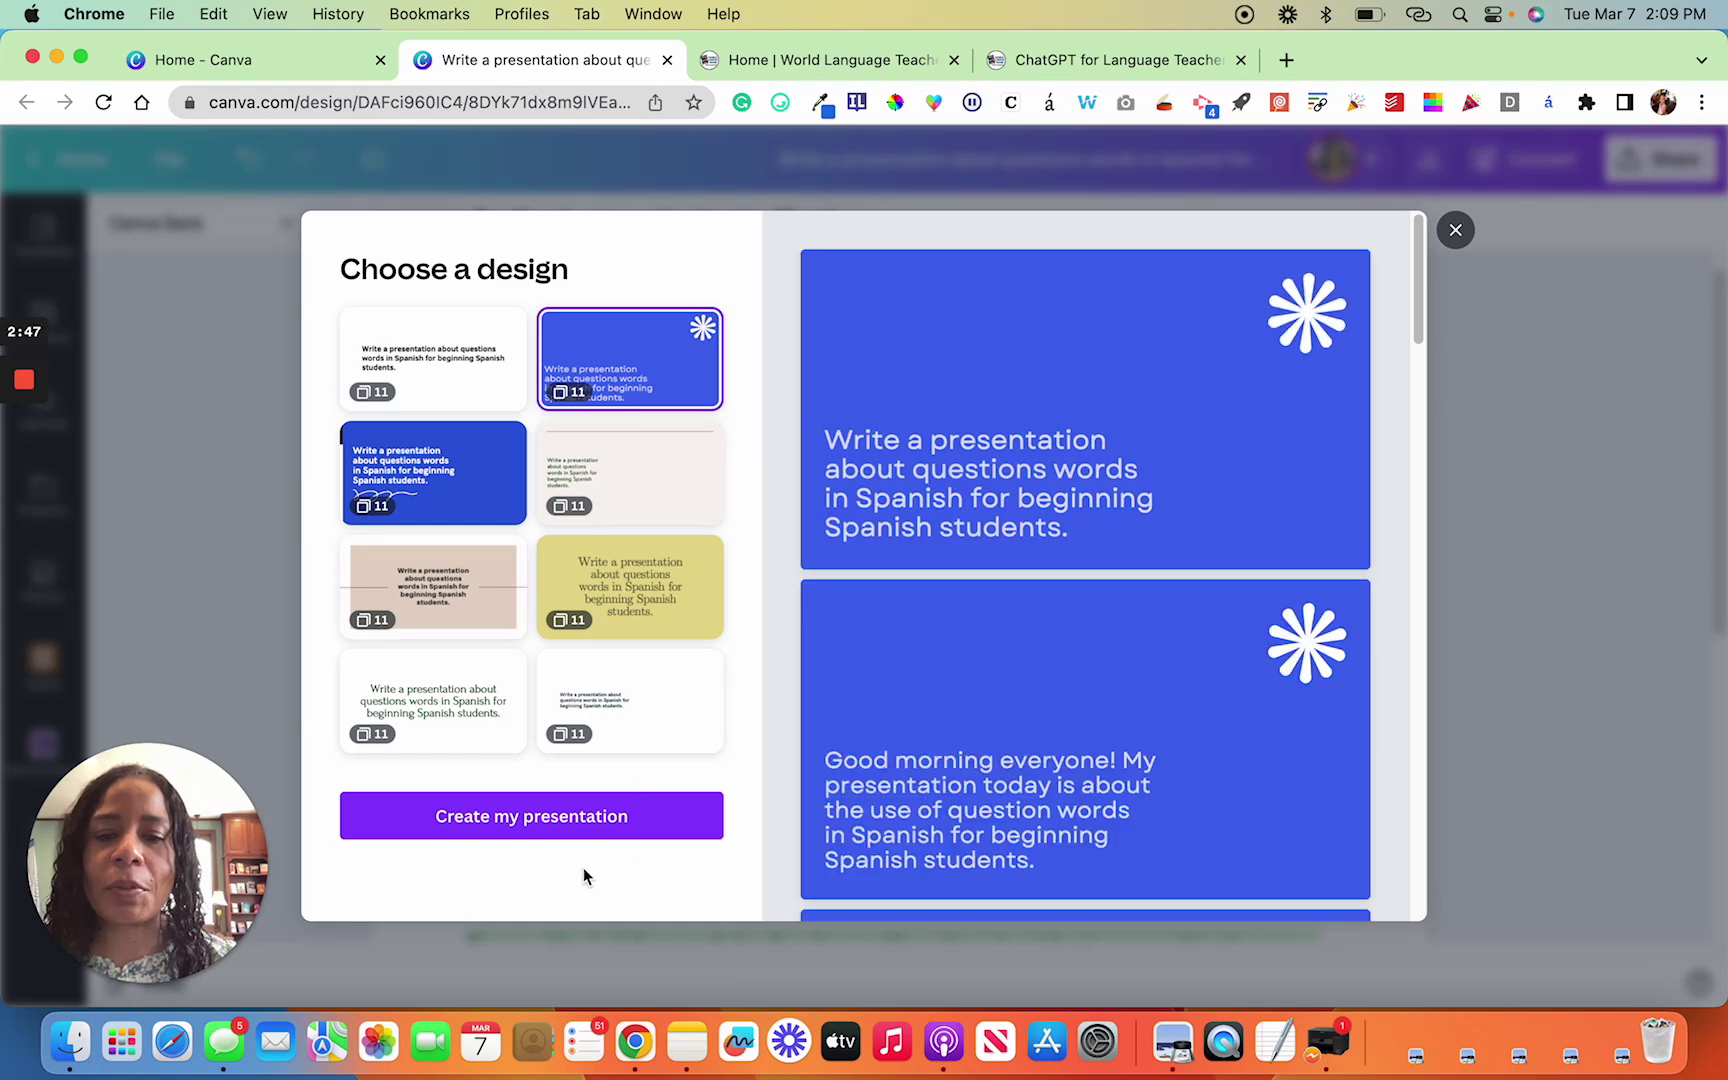
left_click(586, 818)
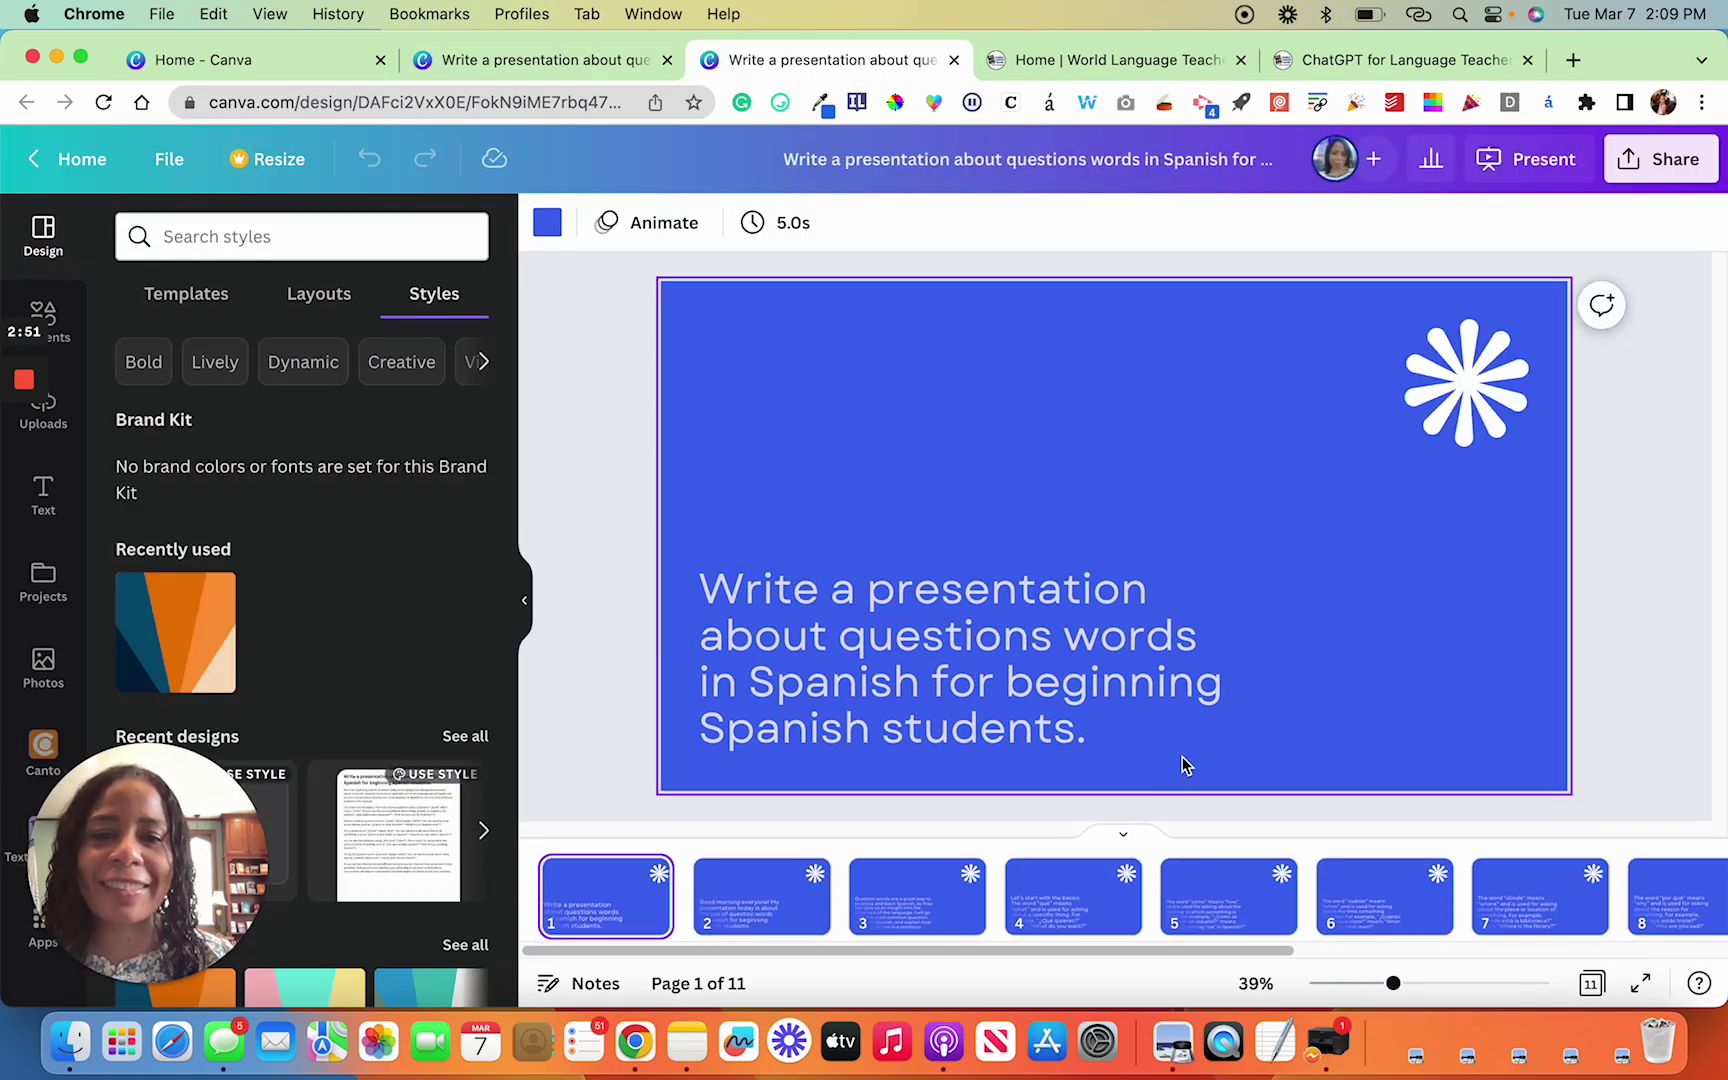
Step: Page through slides 2–4 and select part of the 'qué' explanation on slide 4
left_click(797, 907)
left_click(941, 922)
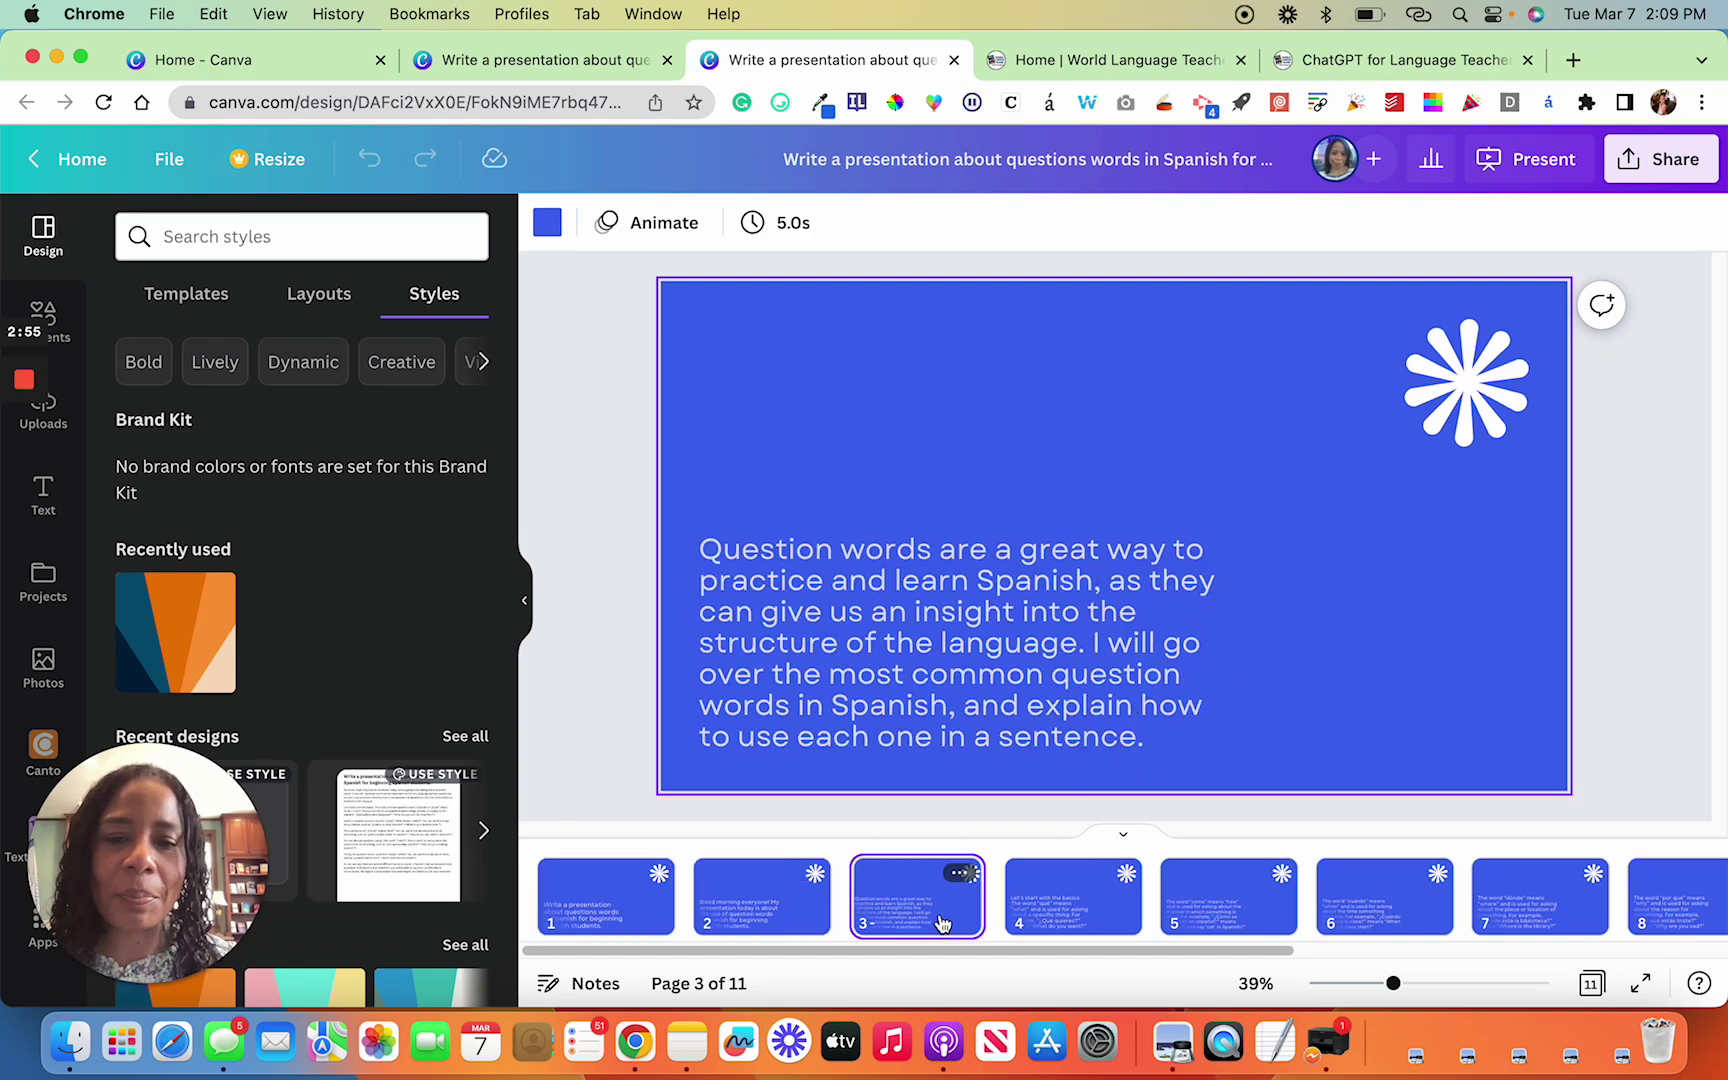
left_click(1038, 914)
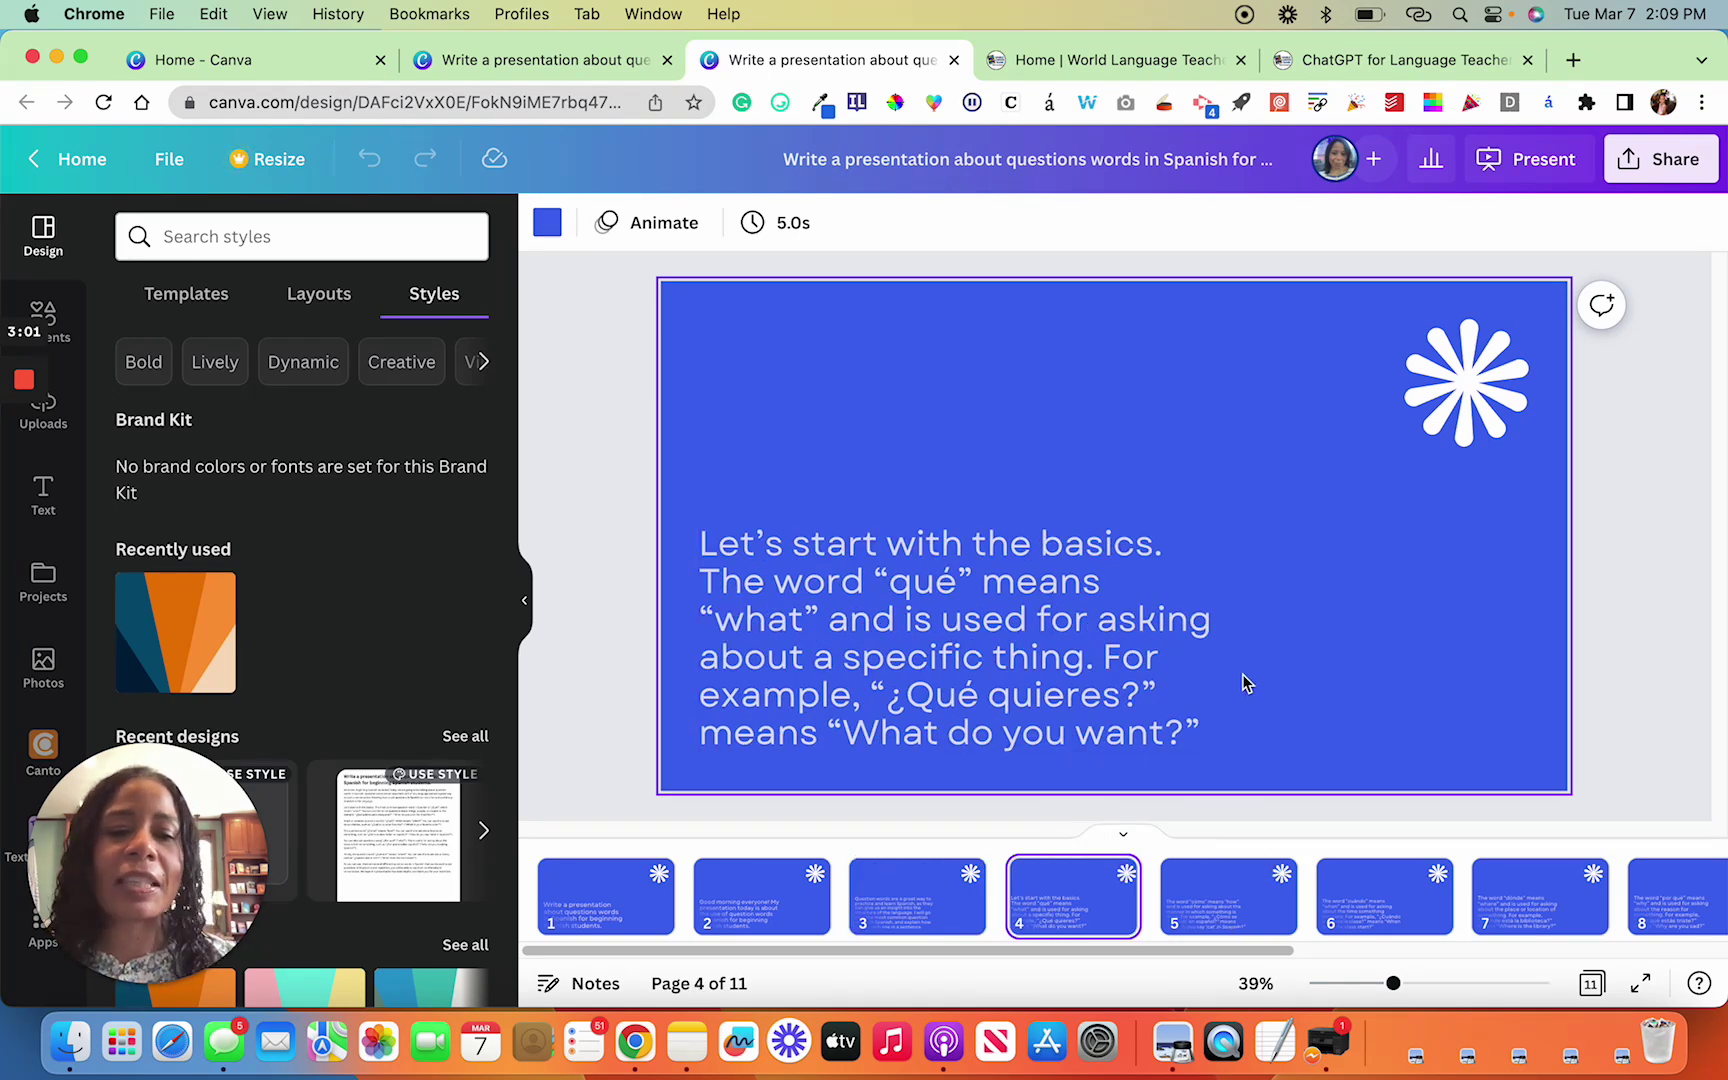
left_click(1172, 721)
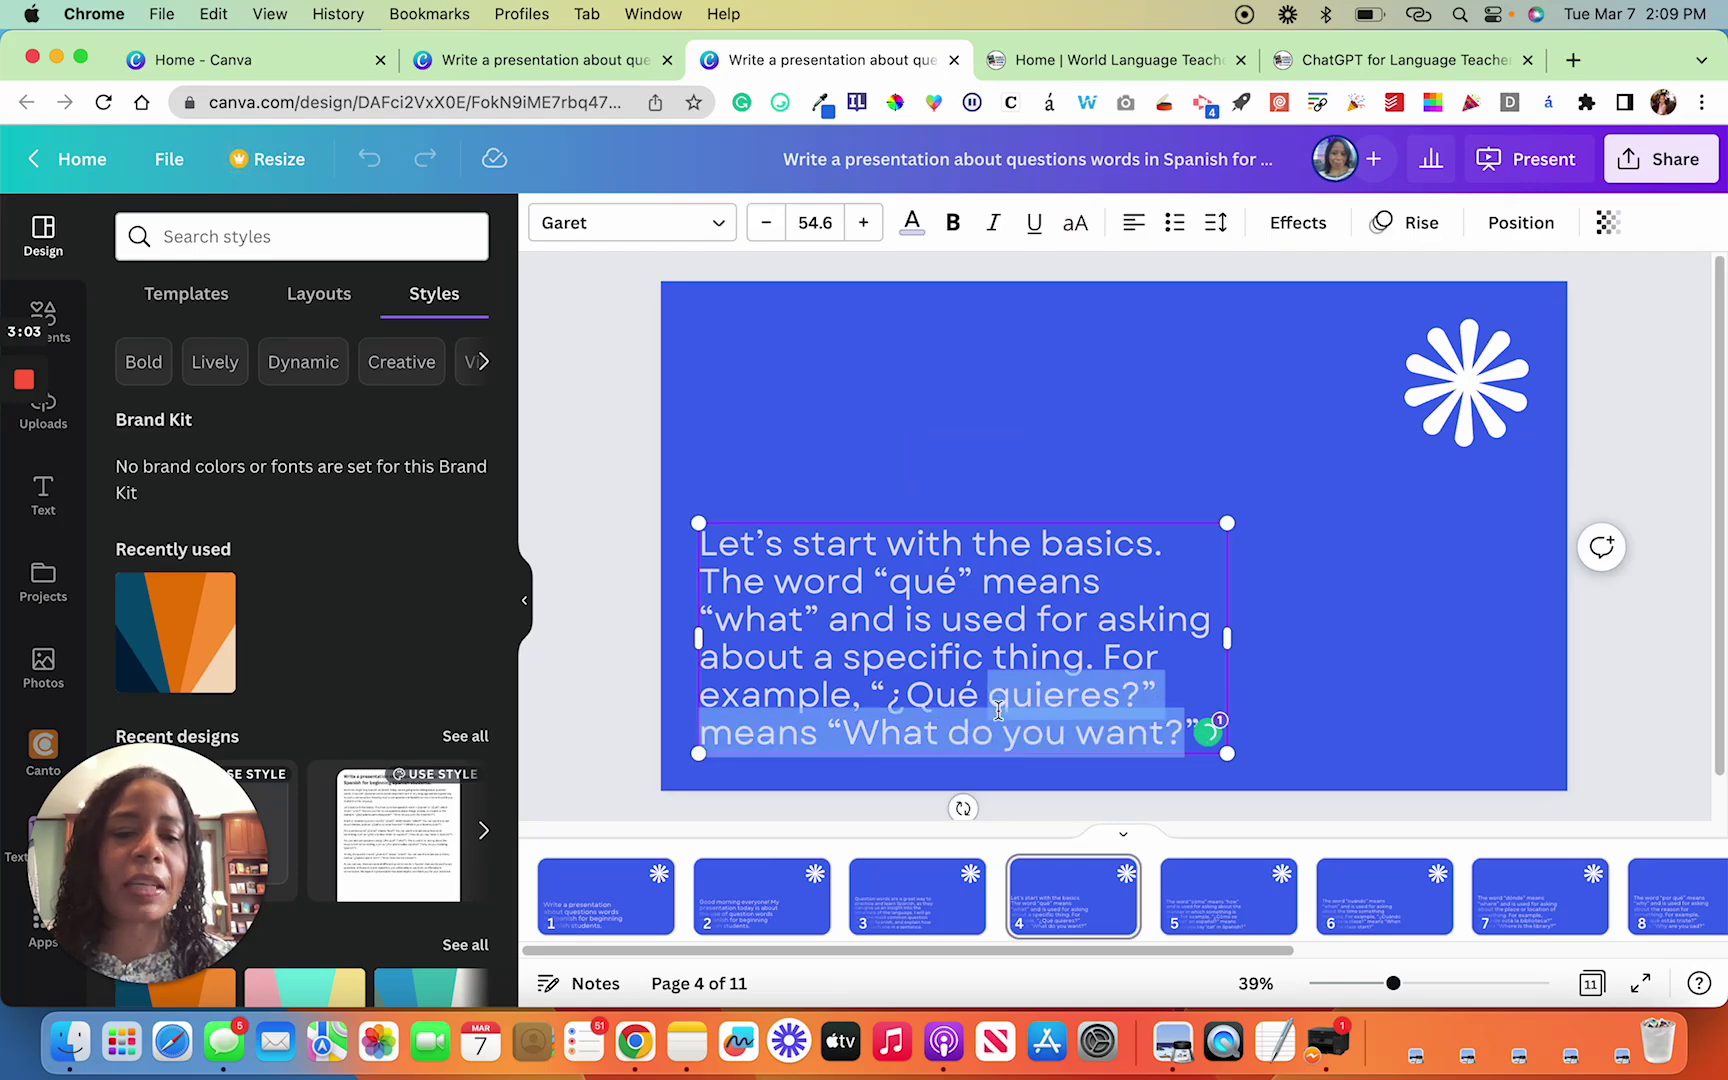
left_click_drag(1172, 716, 956, 619)
Step: View the 'cómo' and 'cuándo' slides, then return to slide 5
left_click(1249, 905)
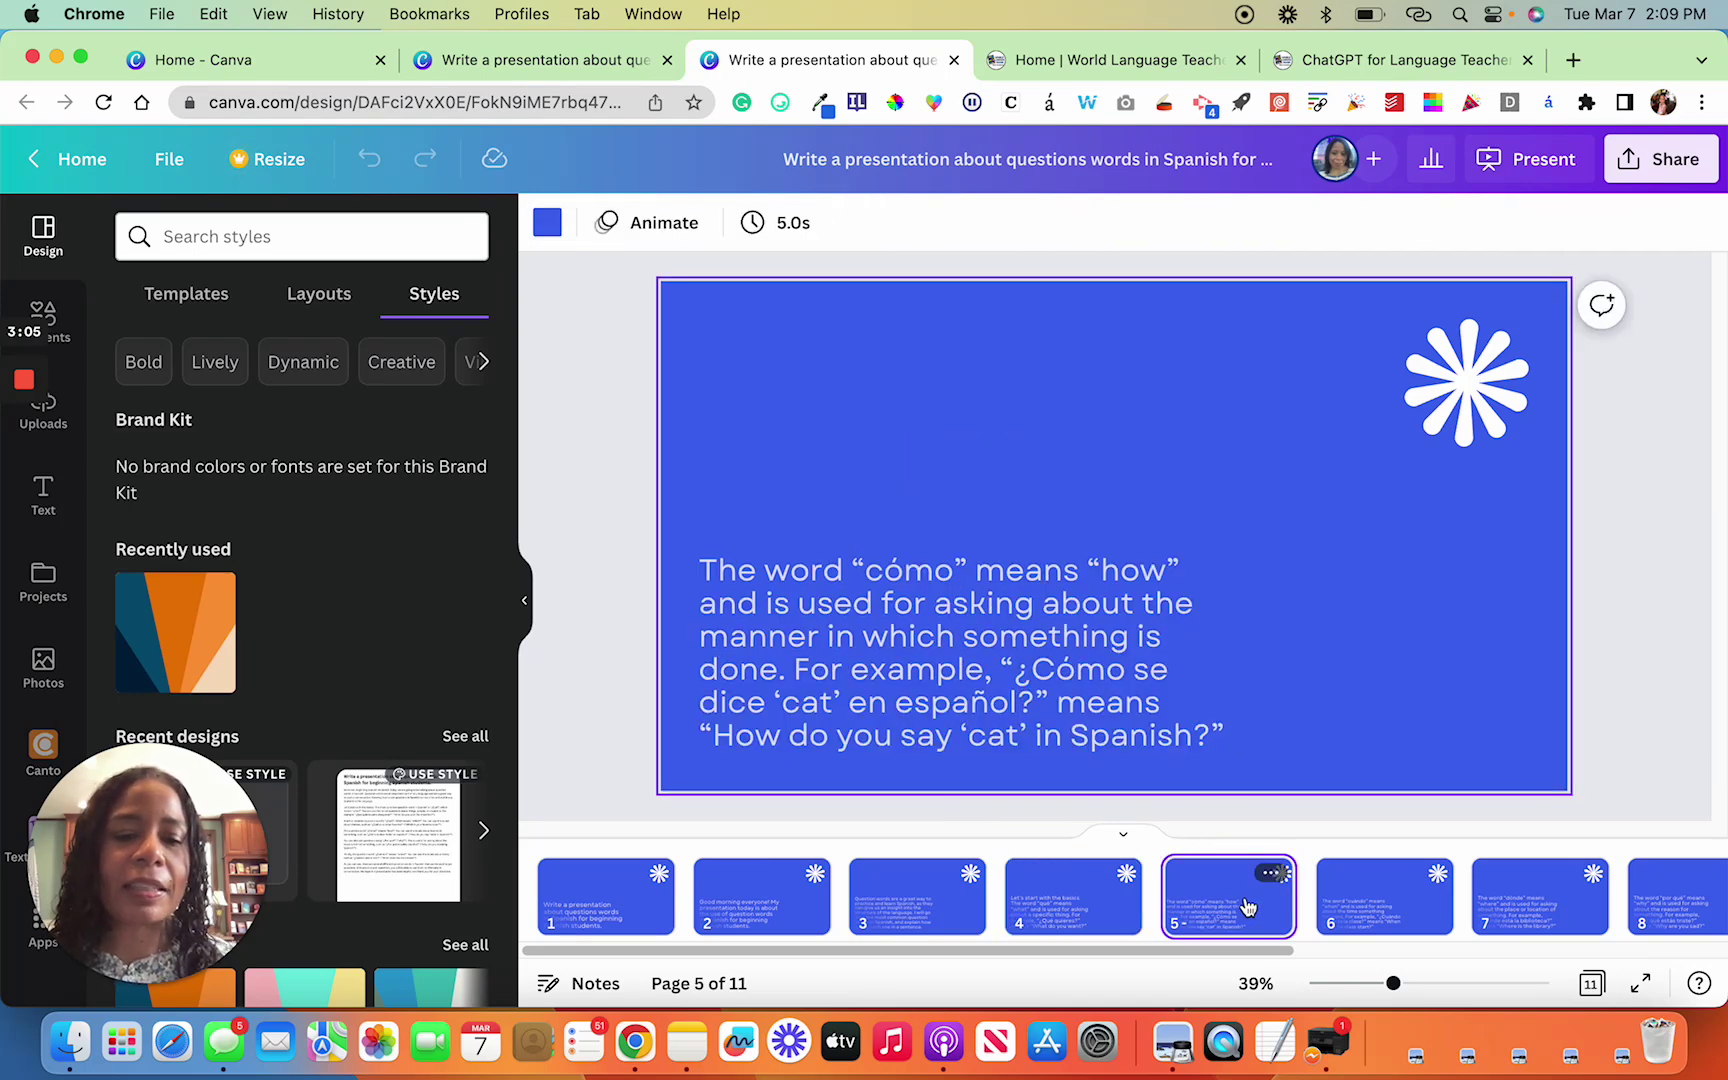
left_click(1396, 902)
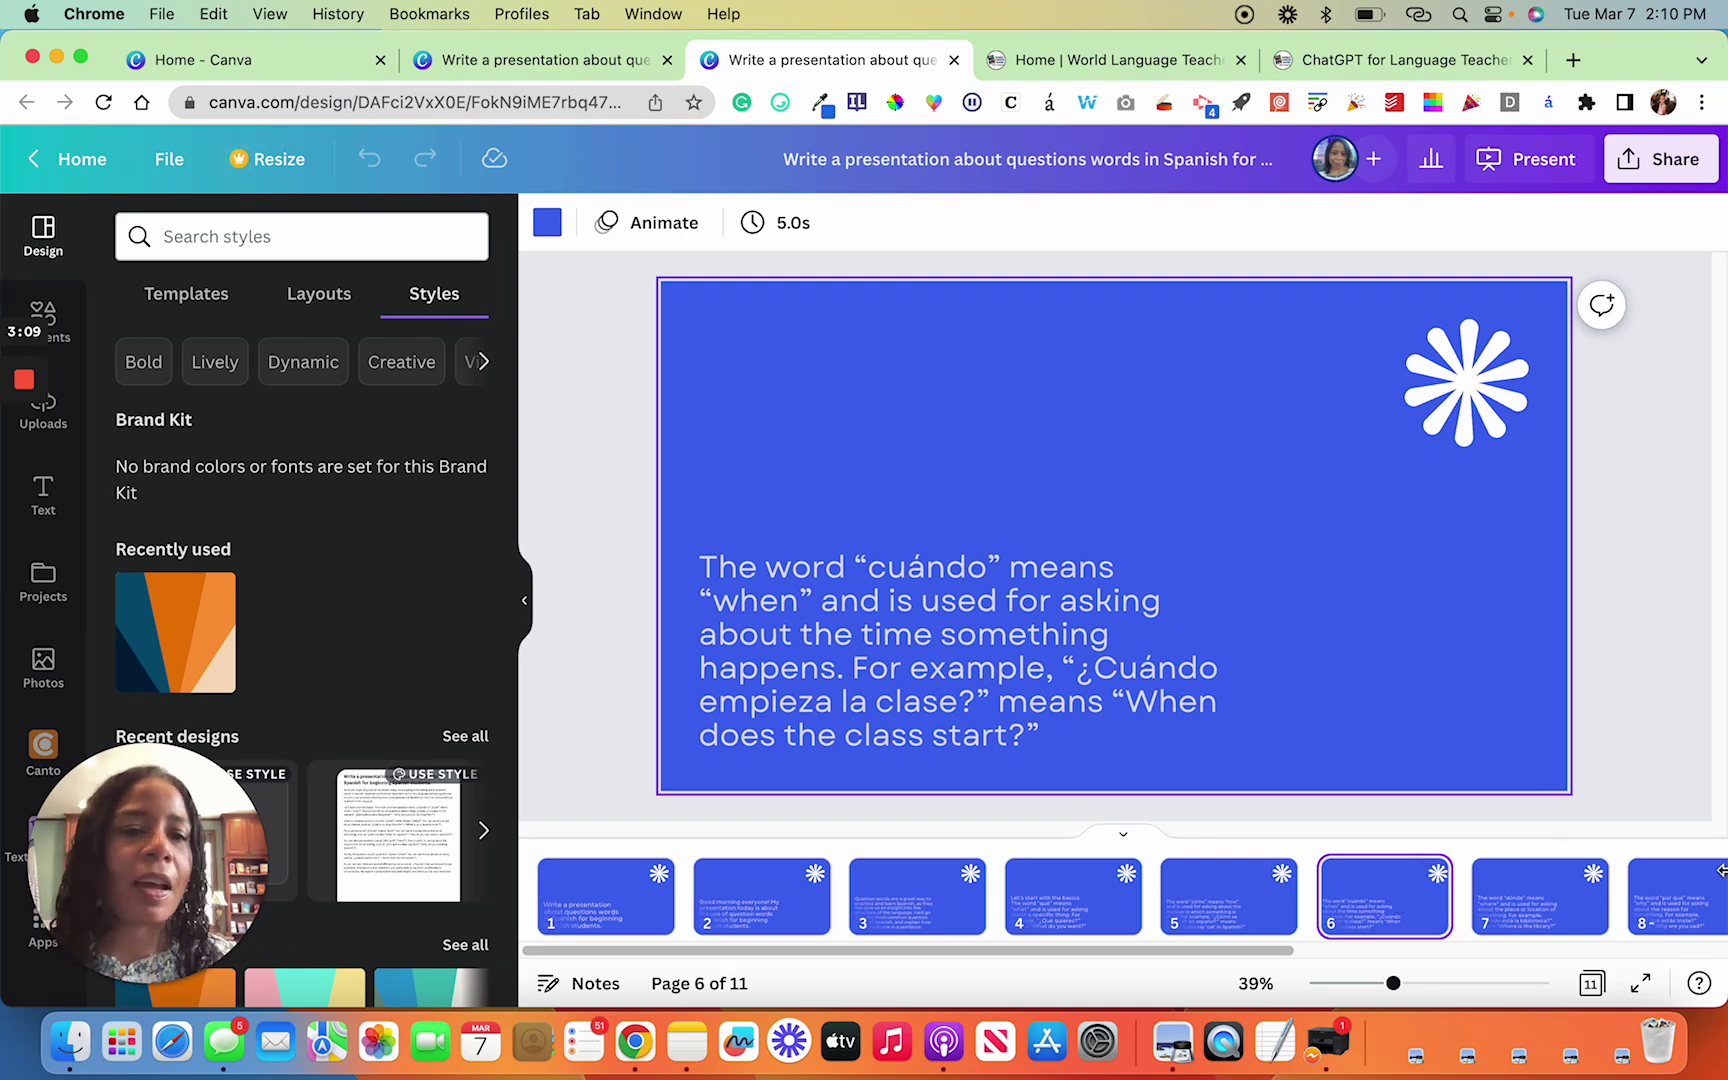
key("Left")
Step: Copy the design's share link and load it in a new Chrome tab
left_click(1635, 163)
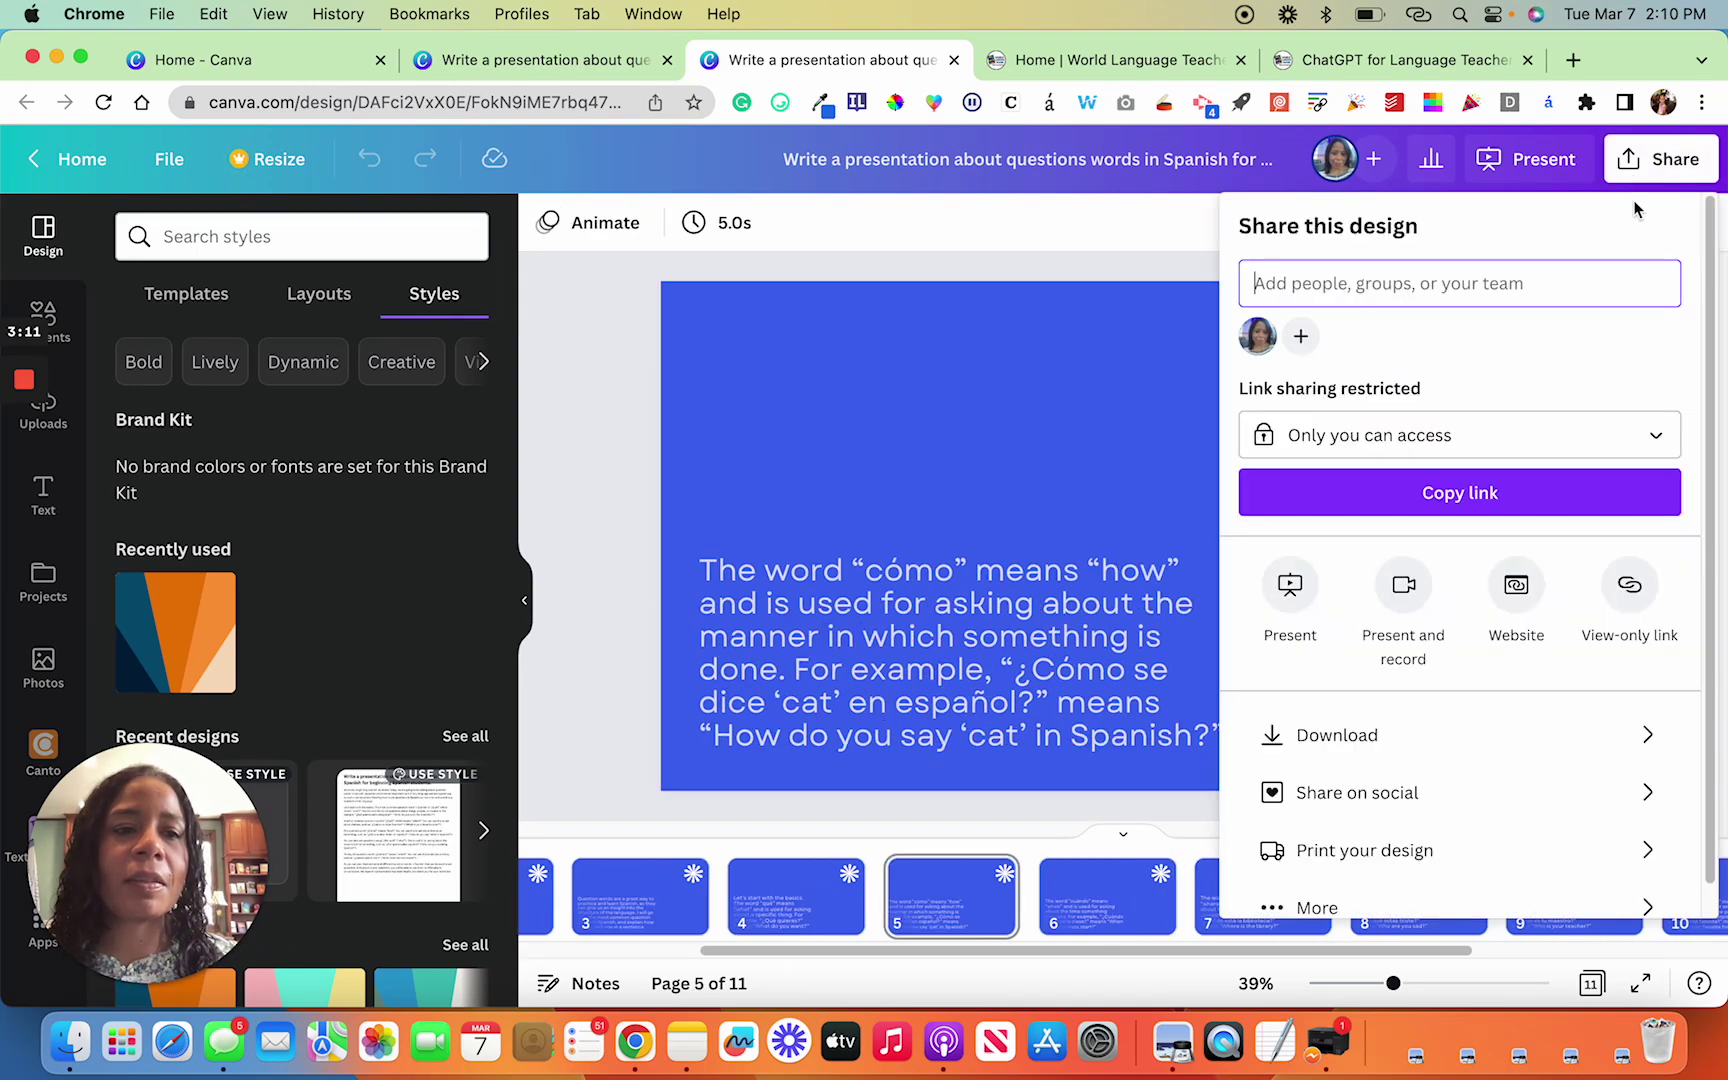
left_click(1447, 496)
left_click(1573, 60)
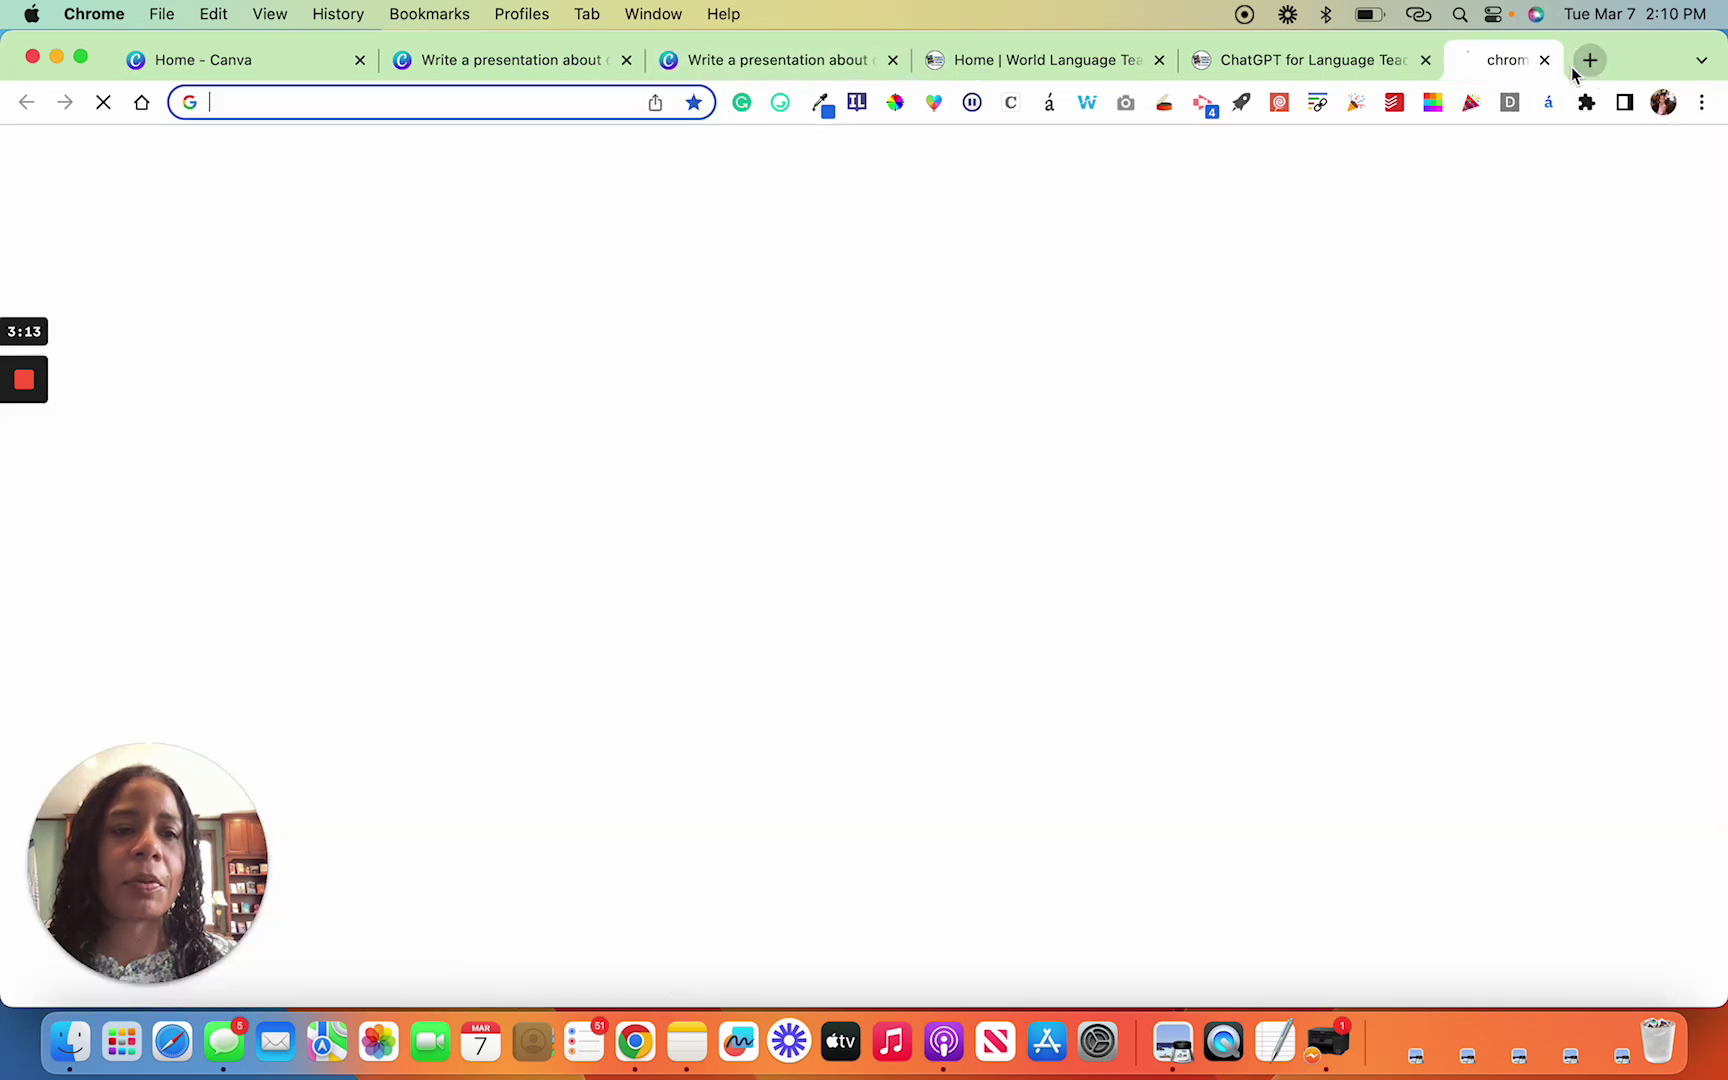
key("super+v")
key("Return")
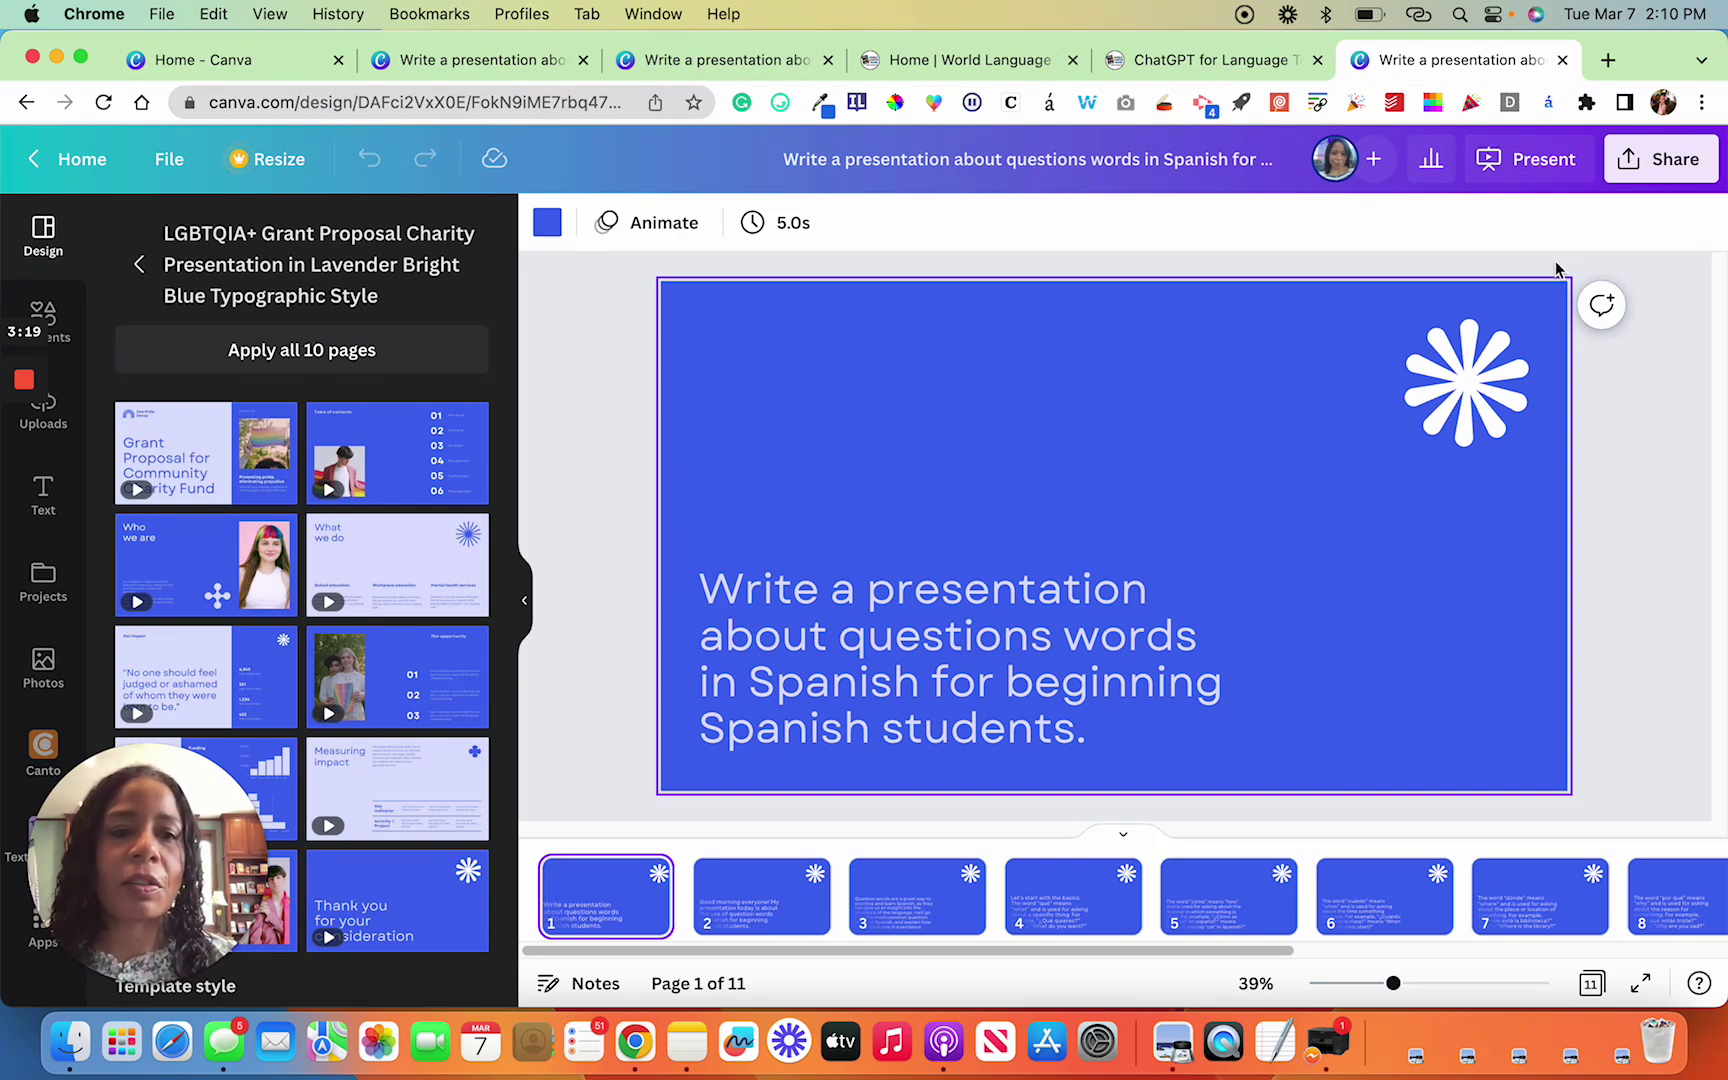
Step: Open the Present dropdown with full screen, presenter view, record and autoplay modes
left_click(1540, 159)
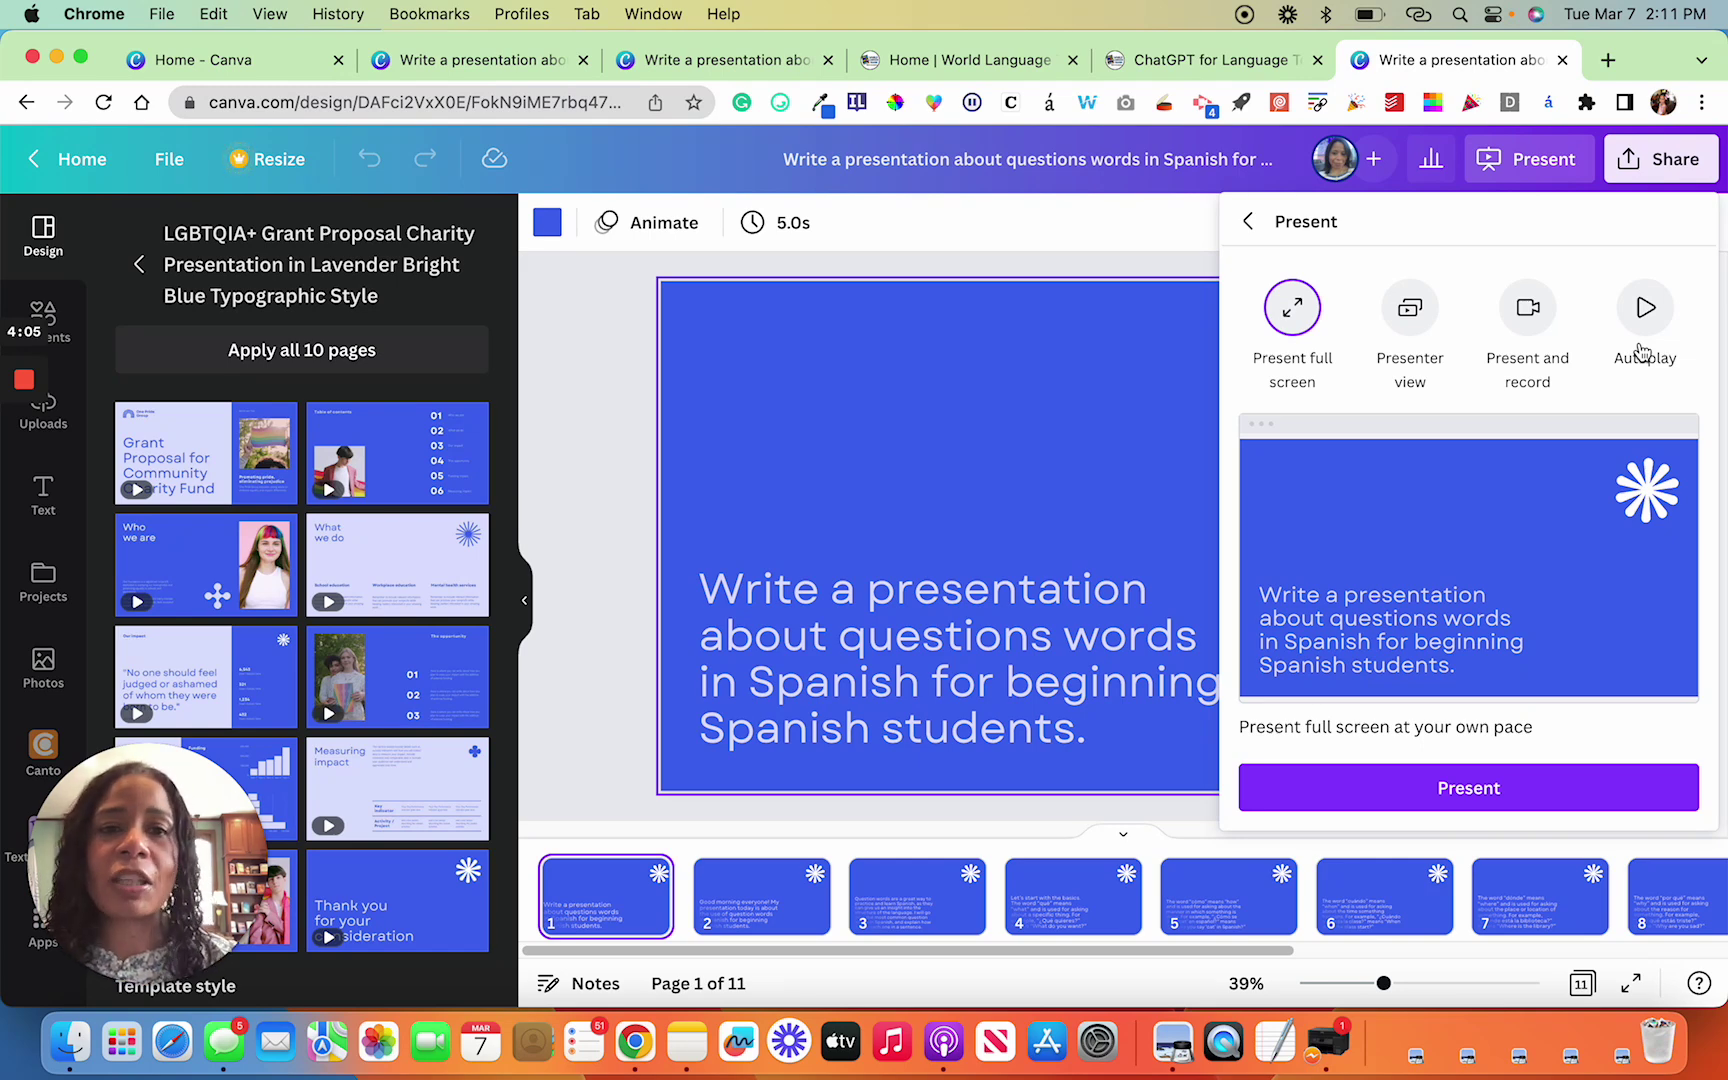
Step: Switch from the academy homepage tab to the ChatGPT for Language Teachers course tab
left_click(949, 67)
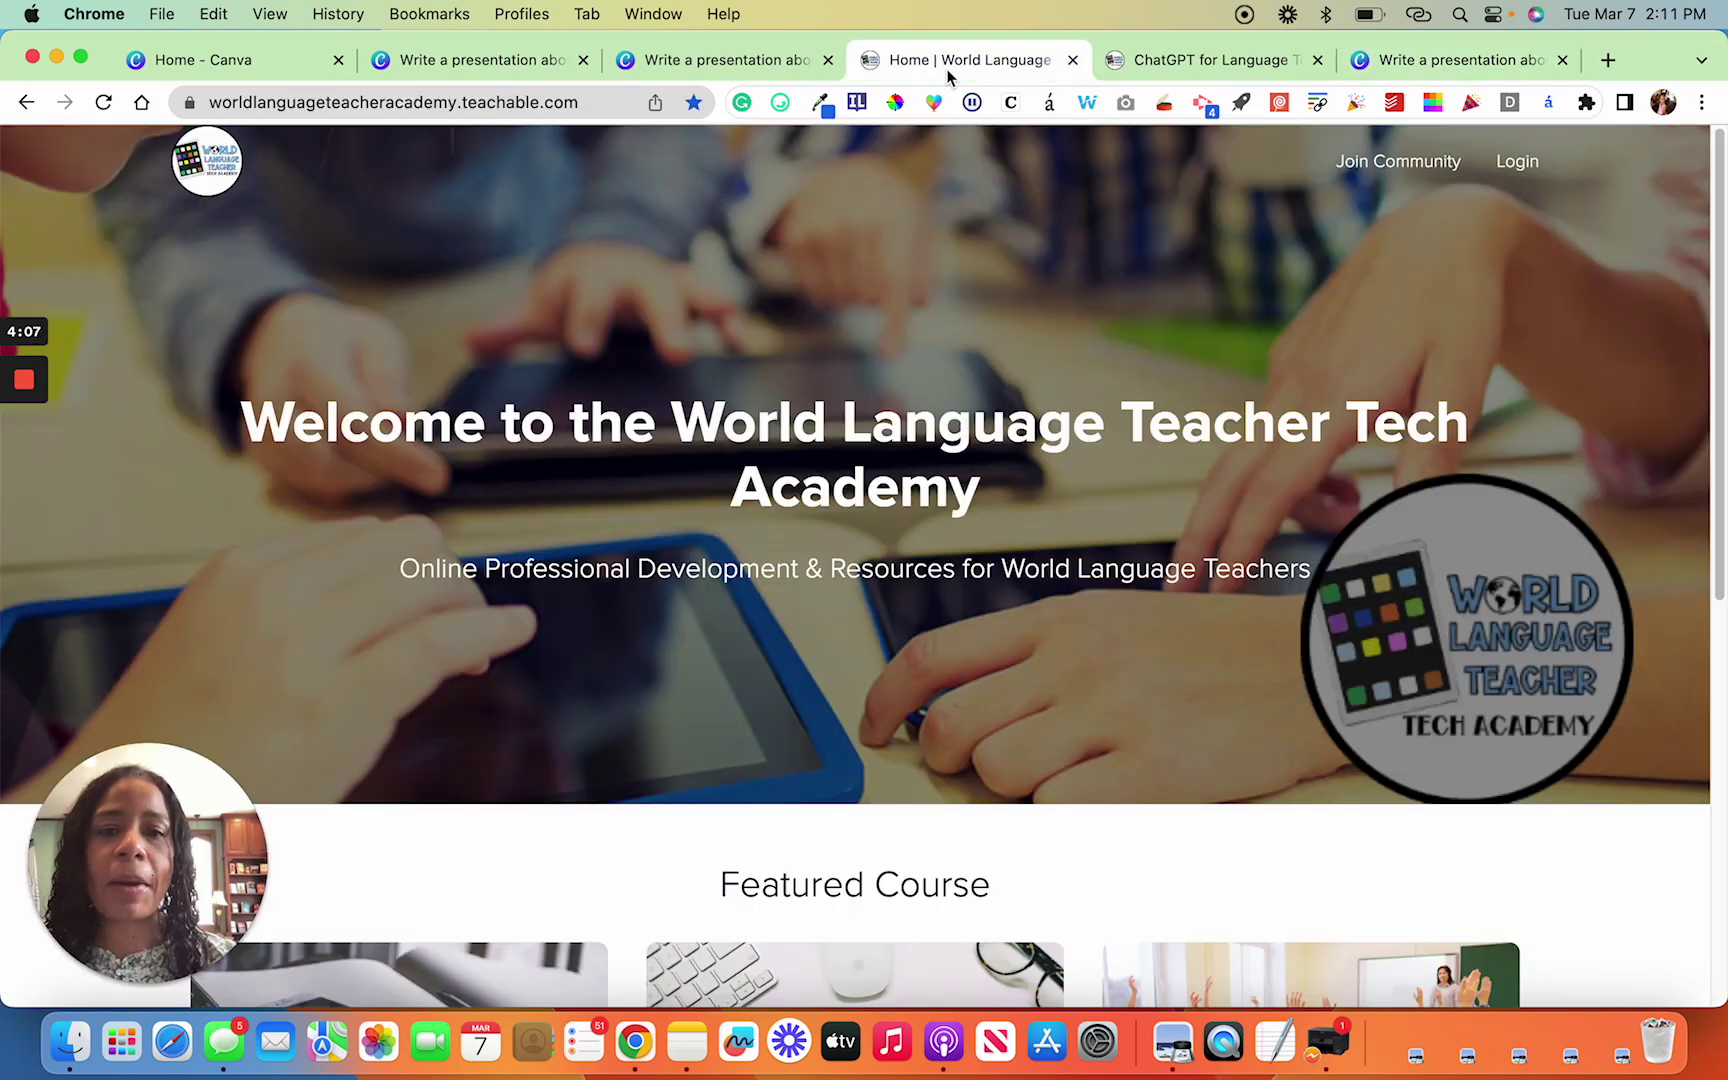
left_click(1190, 70)
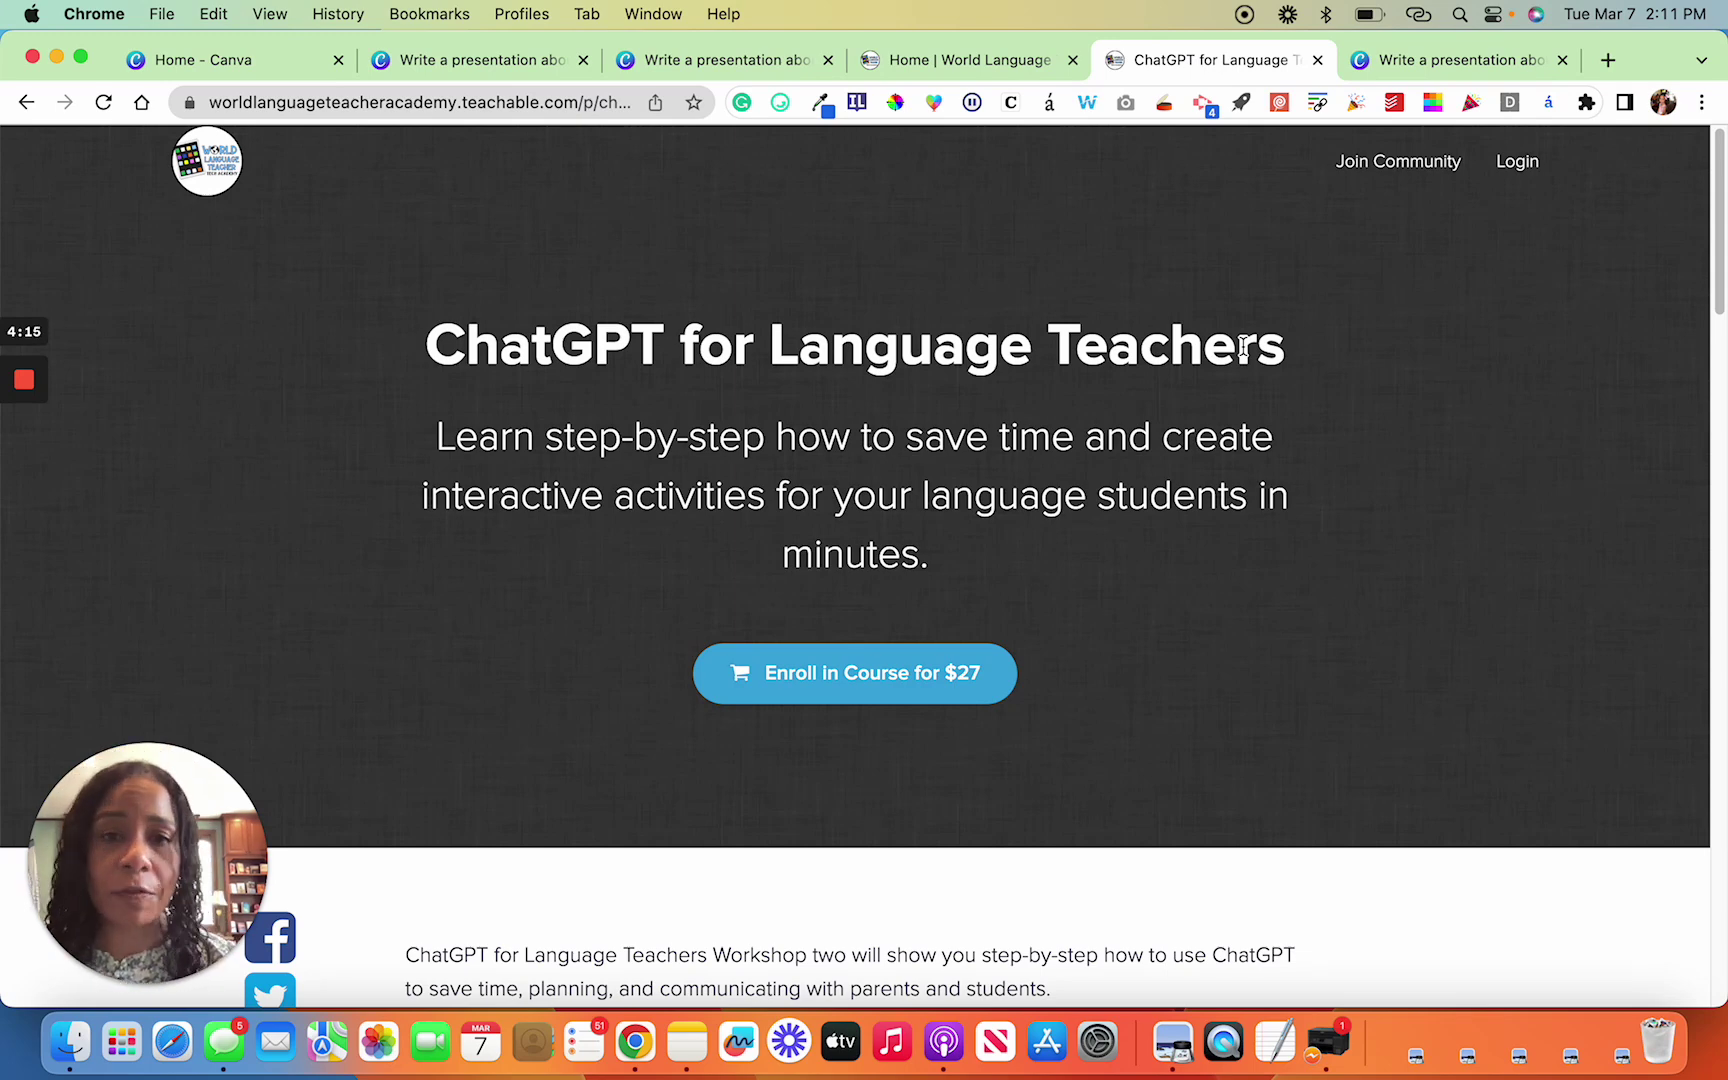
scroll(1208, 486, "down", 1)
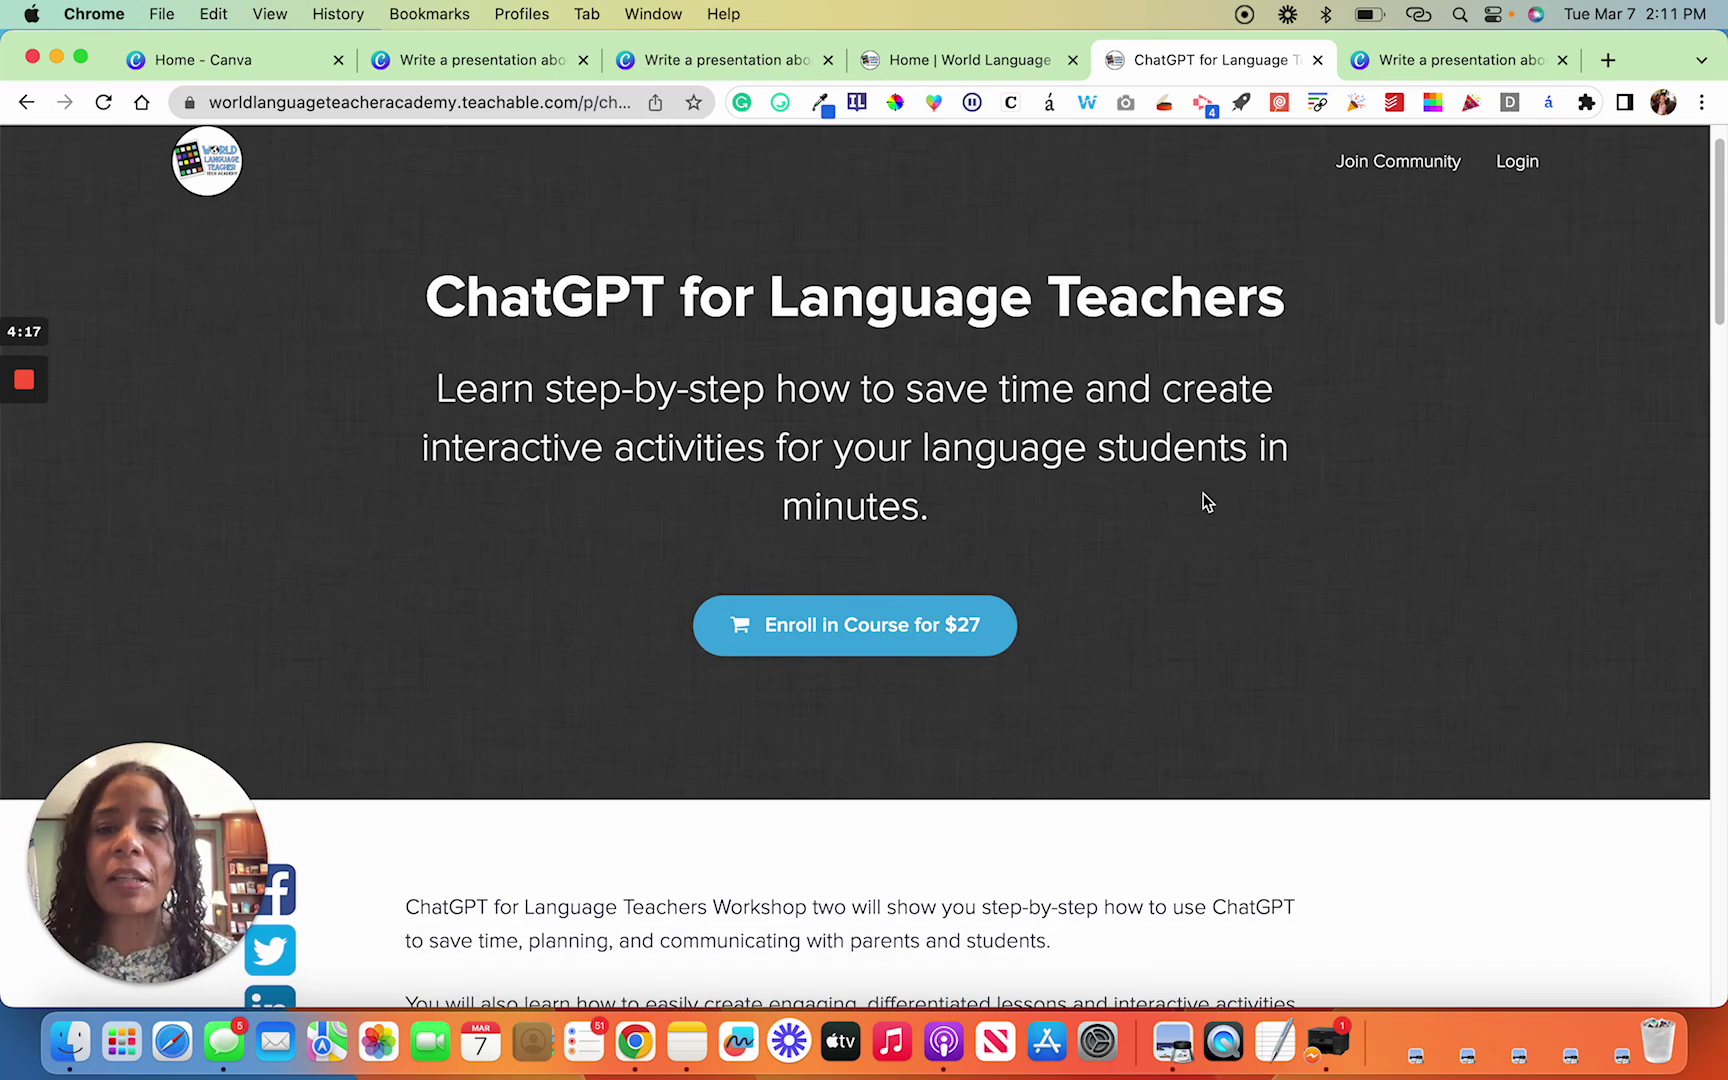
scroll(1205, 503, "down", 1)
scroll(1206, 502, "down", 1)
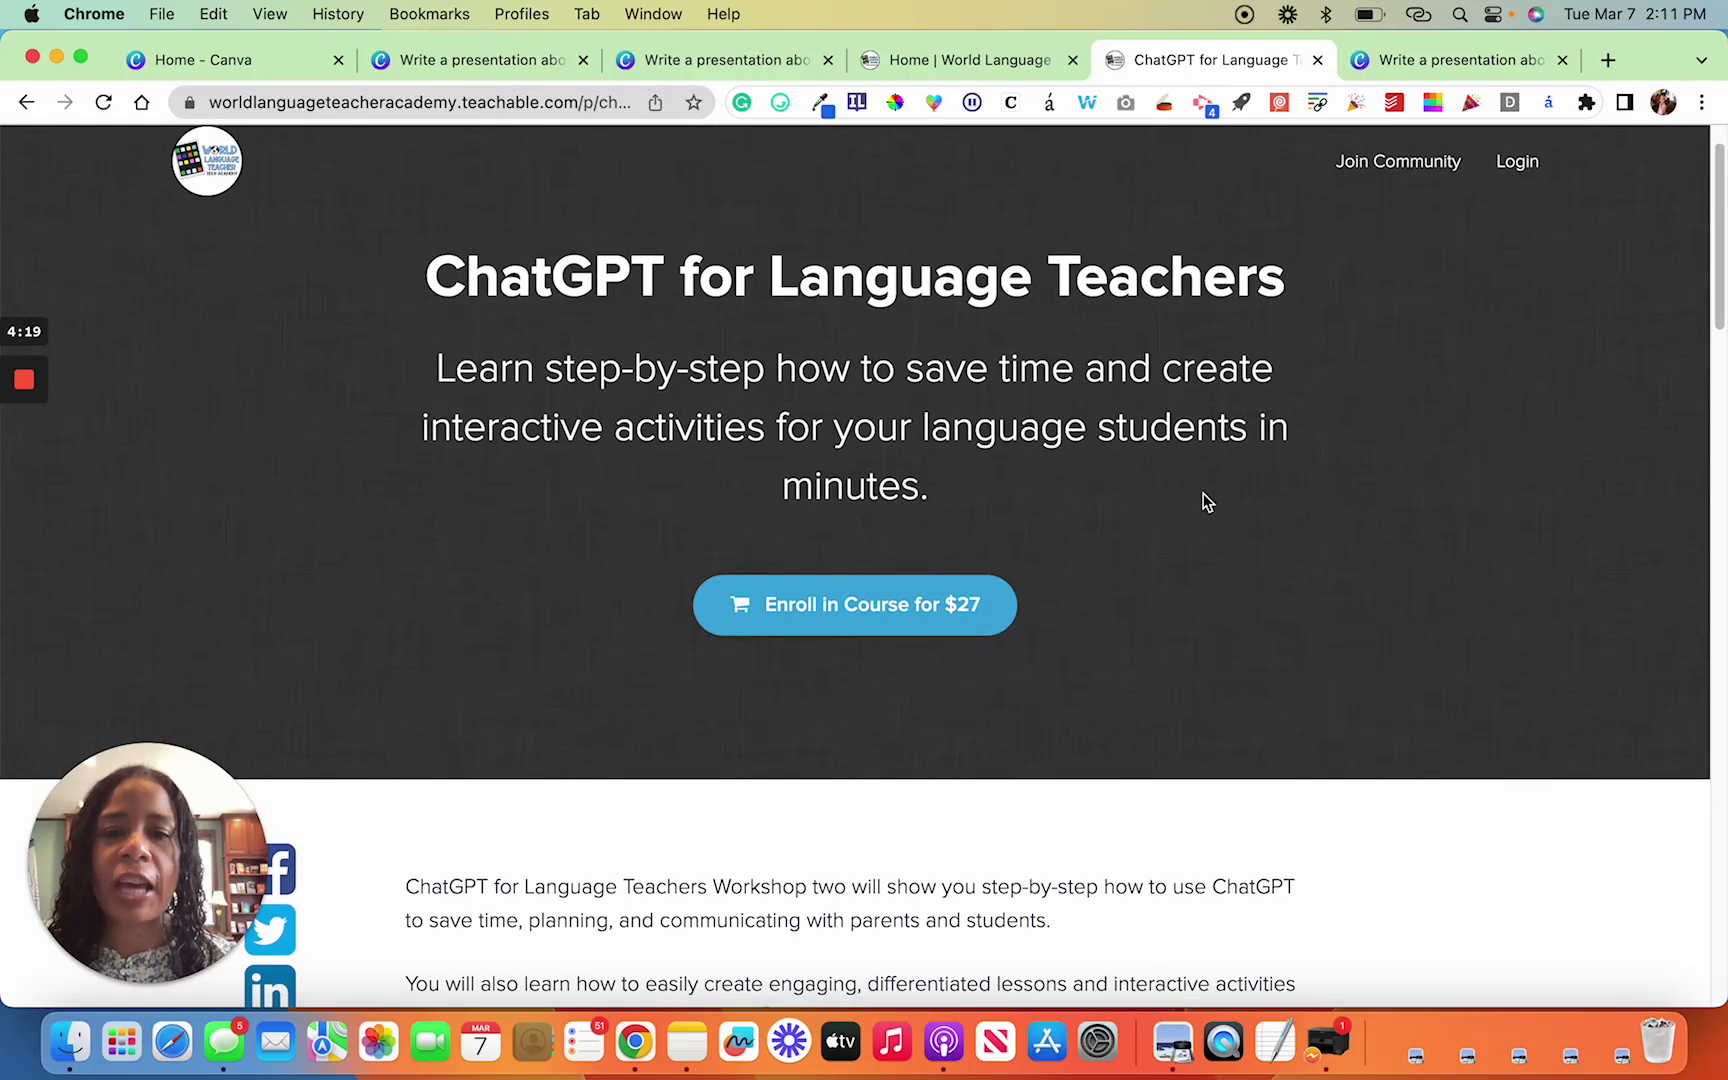
scroll(1208, 502, "down", 5)
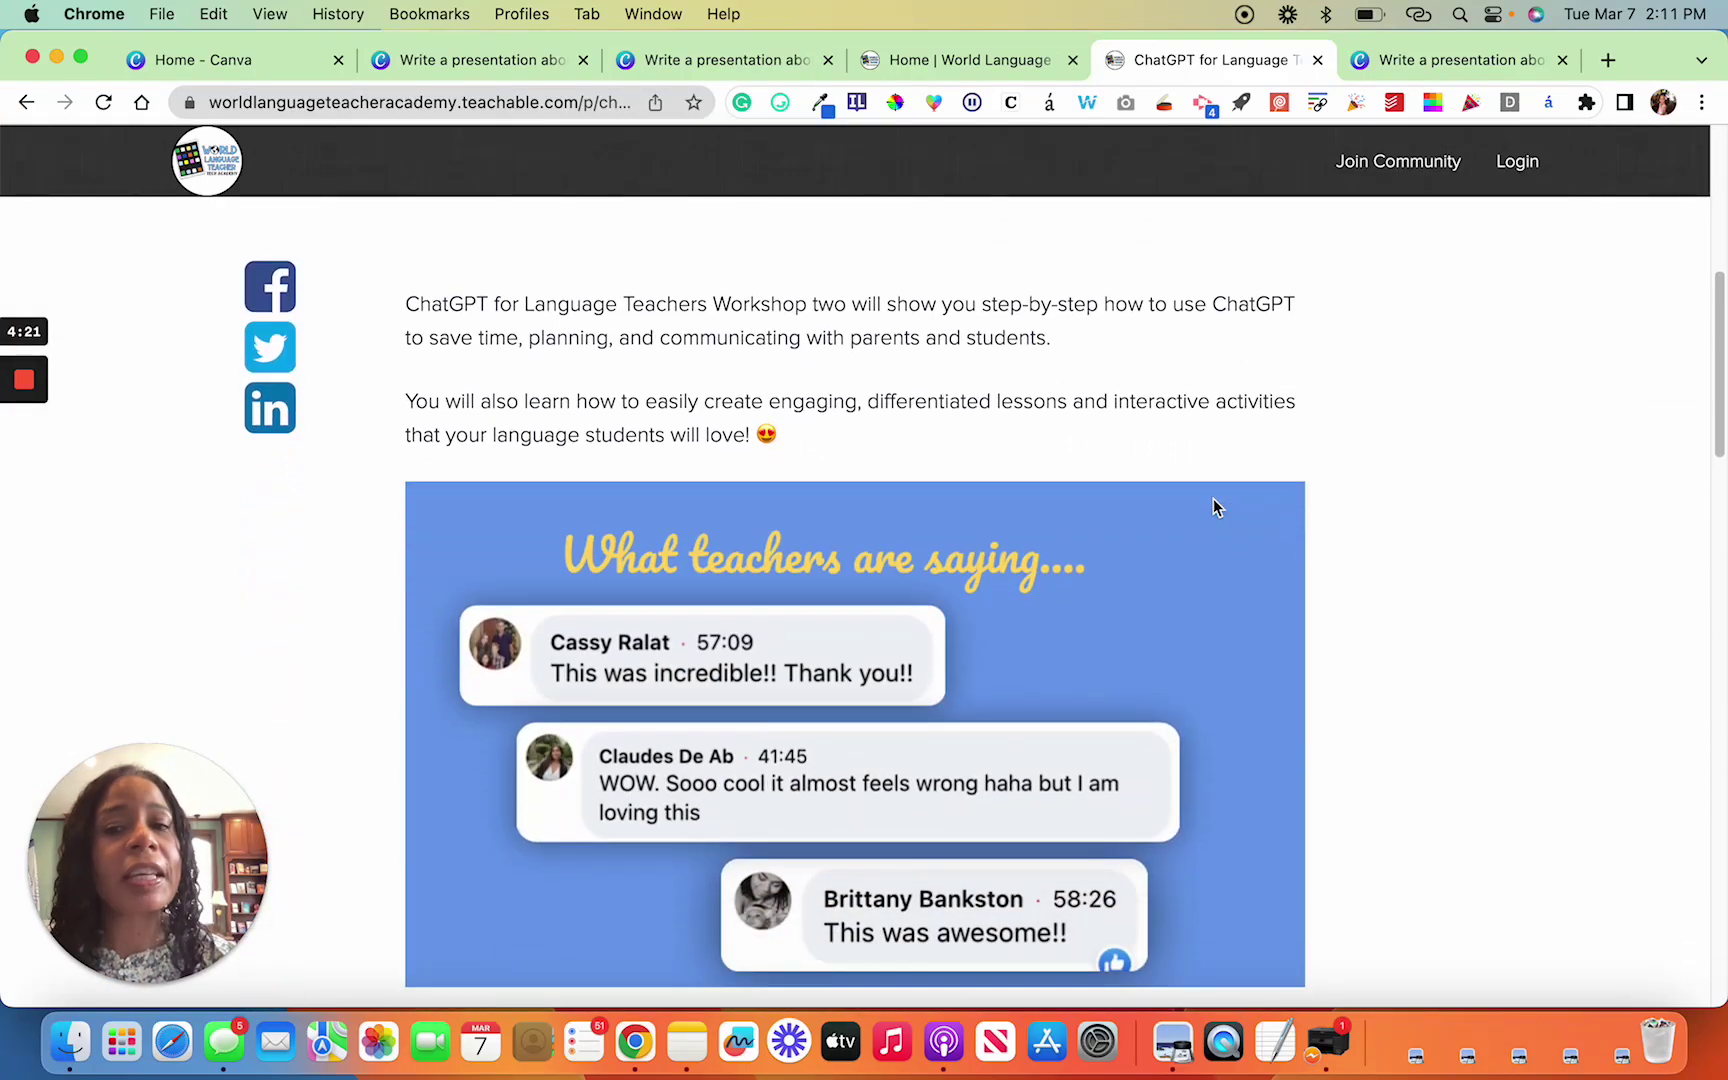
scroll(1214, 507, "down", 2)
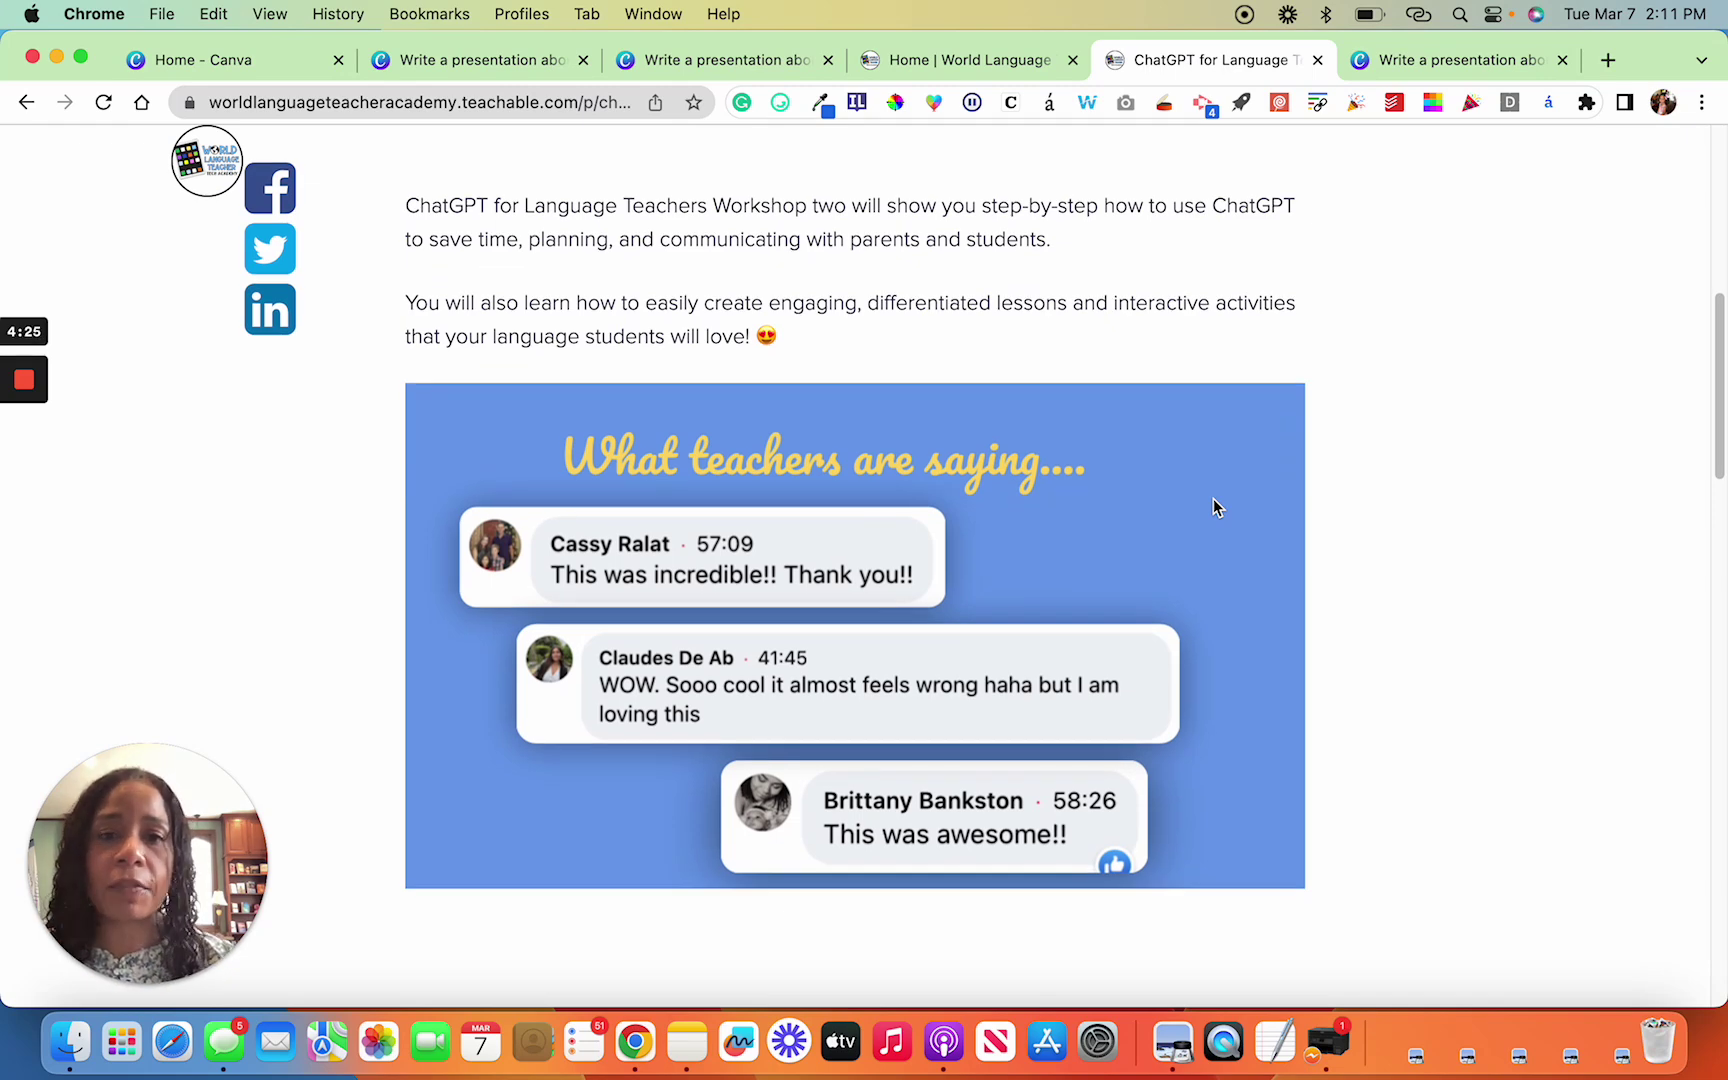
scroll(1214, 506, "down", 1)
scroll(1214, 506, "down", 2)
scroll(1211, 511, "down", 1)
scroll(1211, 512, "down", 3)
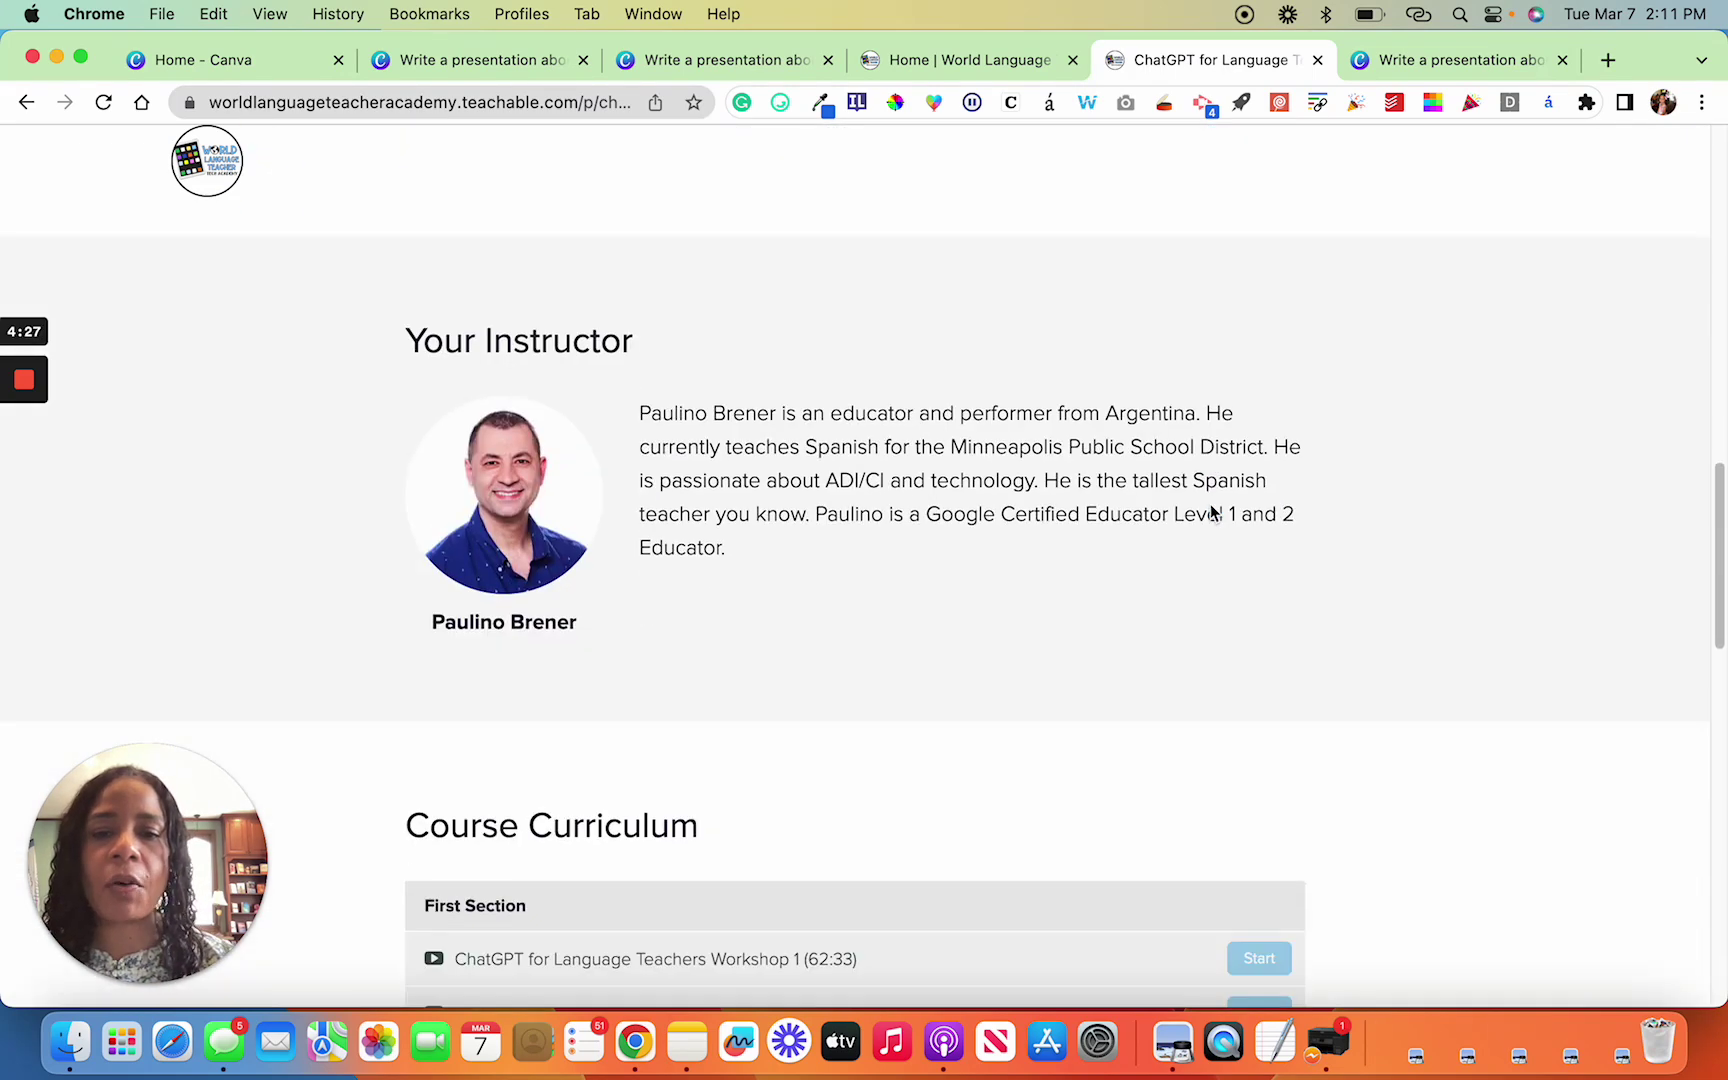
scroll(1212, 512, "down", 1)
scroll(1211, 512, "down", 2)
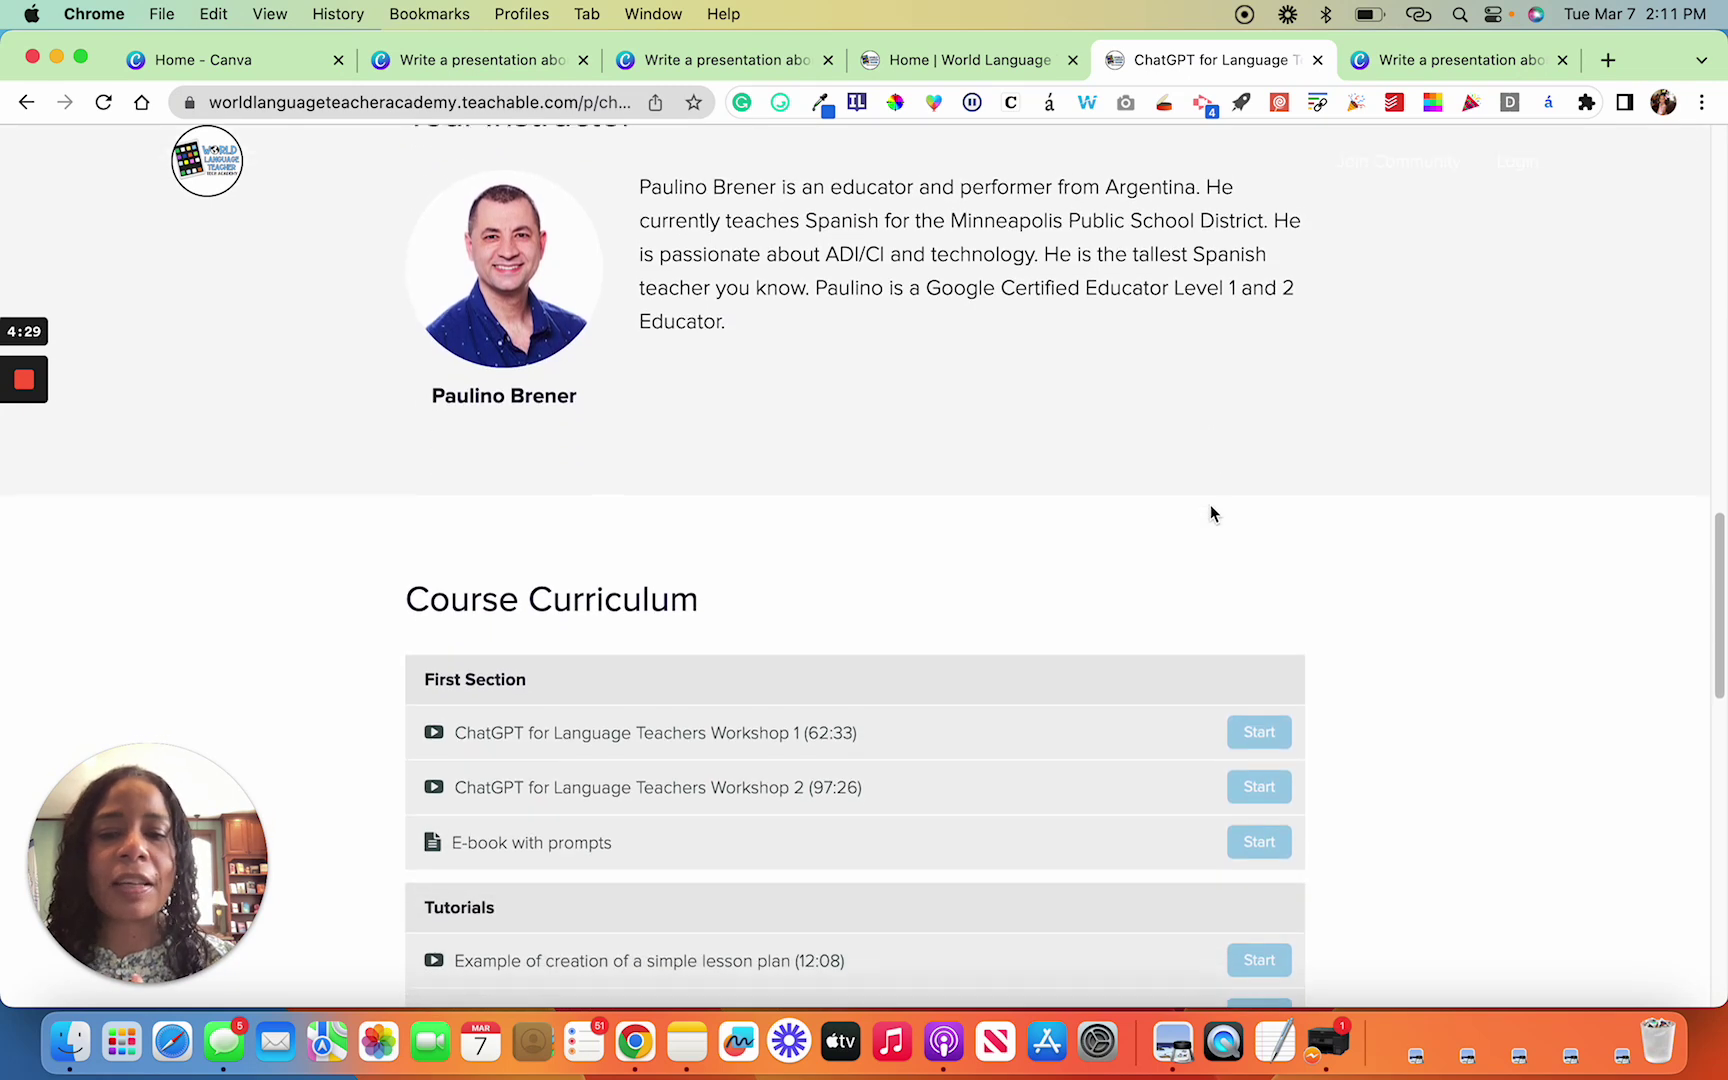
scroll(1210, 514, "down", 1)
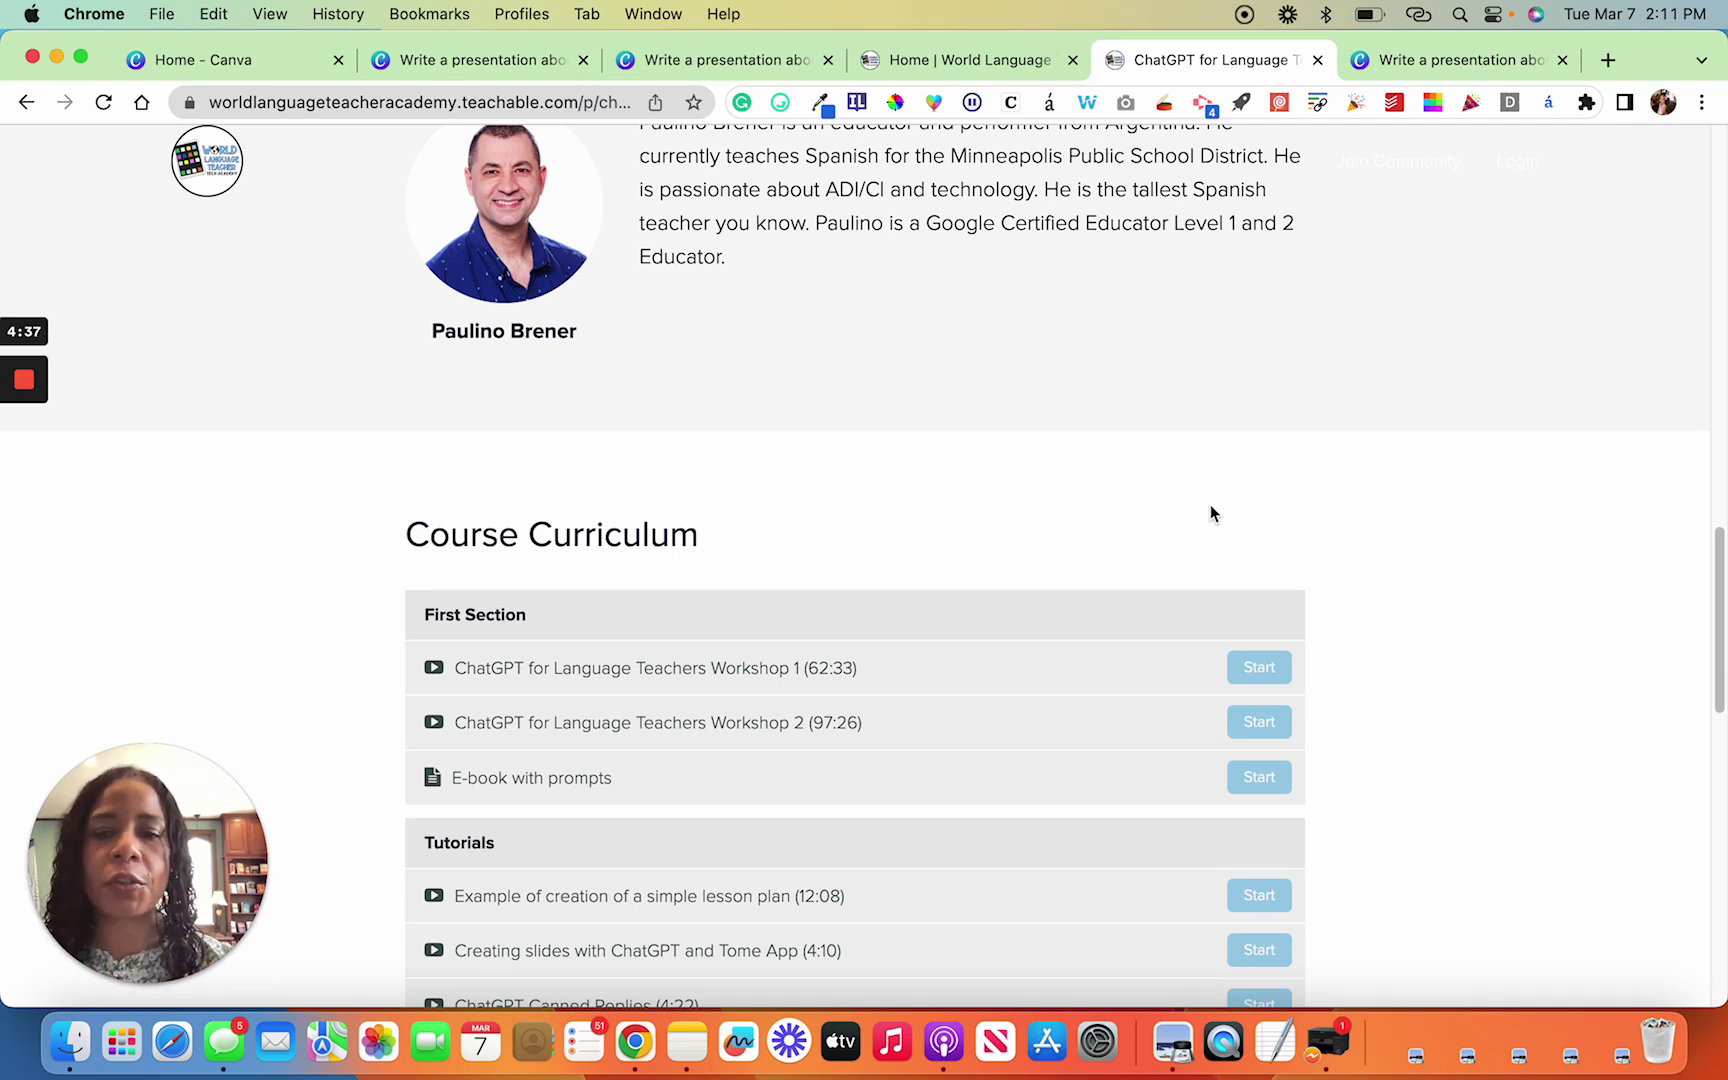
scroll(1209, 513, "down", 1)
scroll(1203, 514, "down", 4)
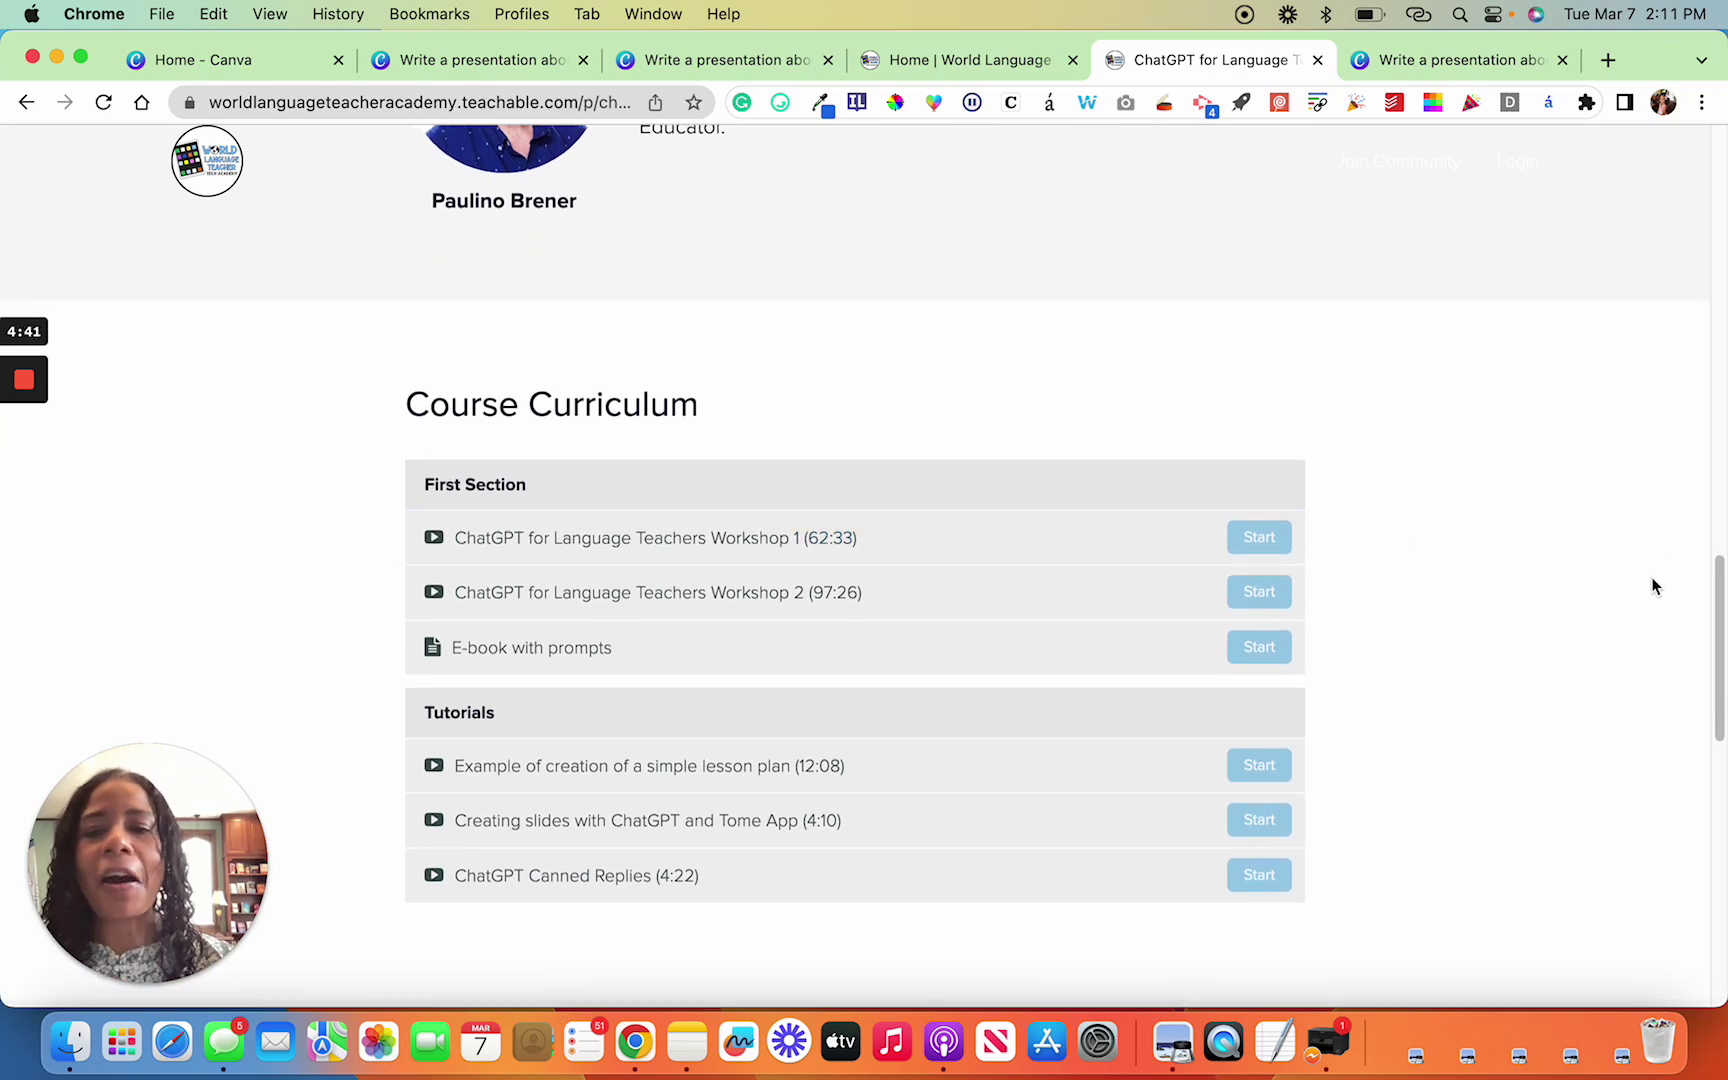
scroll(1653, 581, "down", 1)
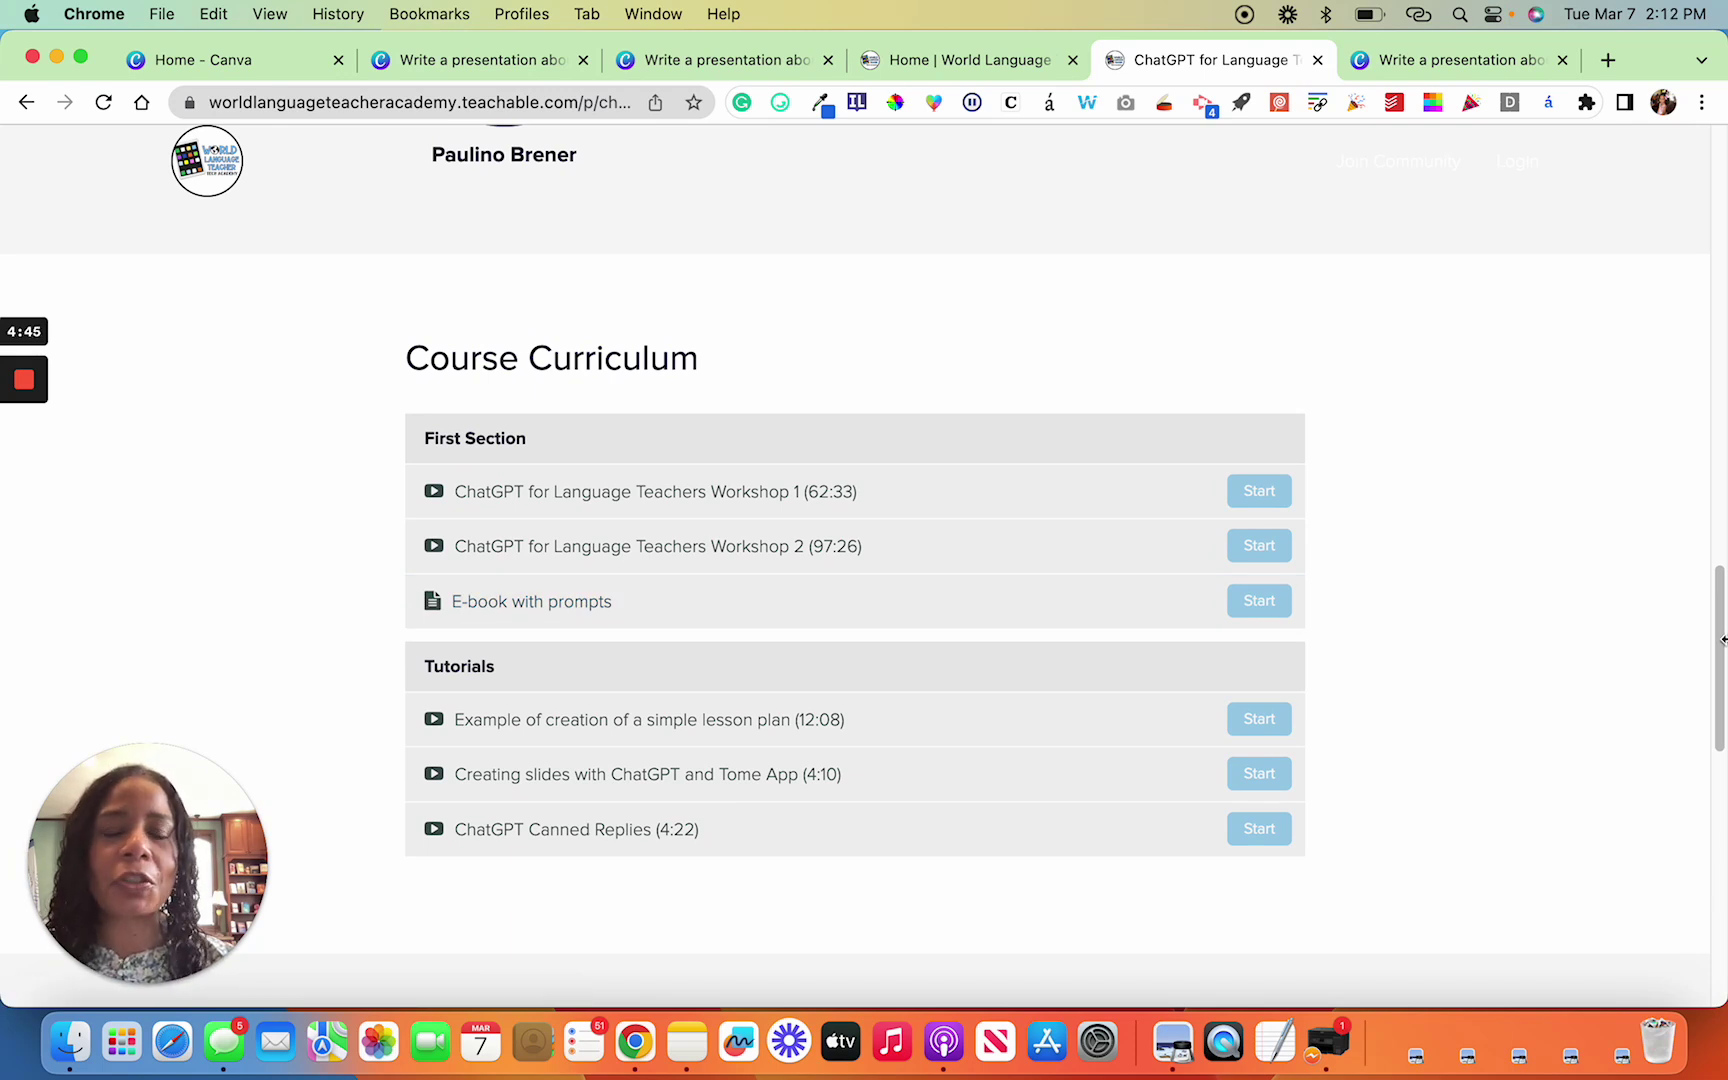
scroll(1723, 641, "down", 1)
scroll(1722, 641, "down", 1)
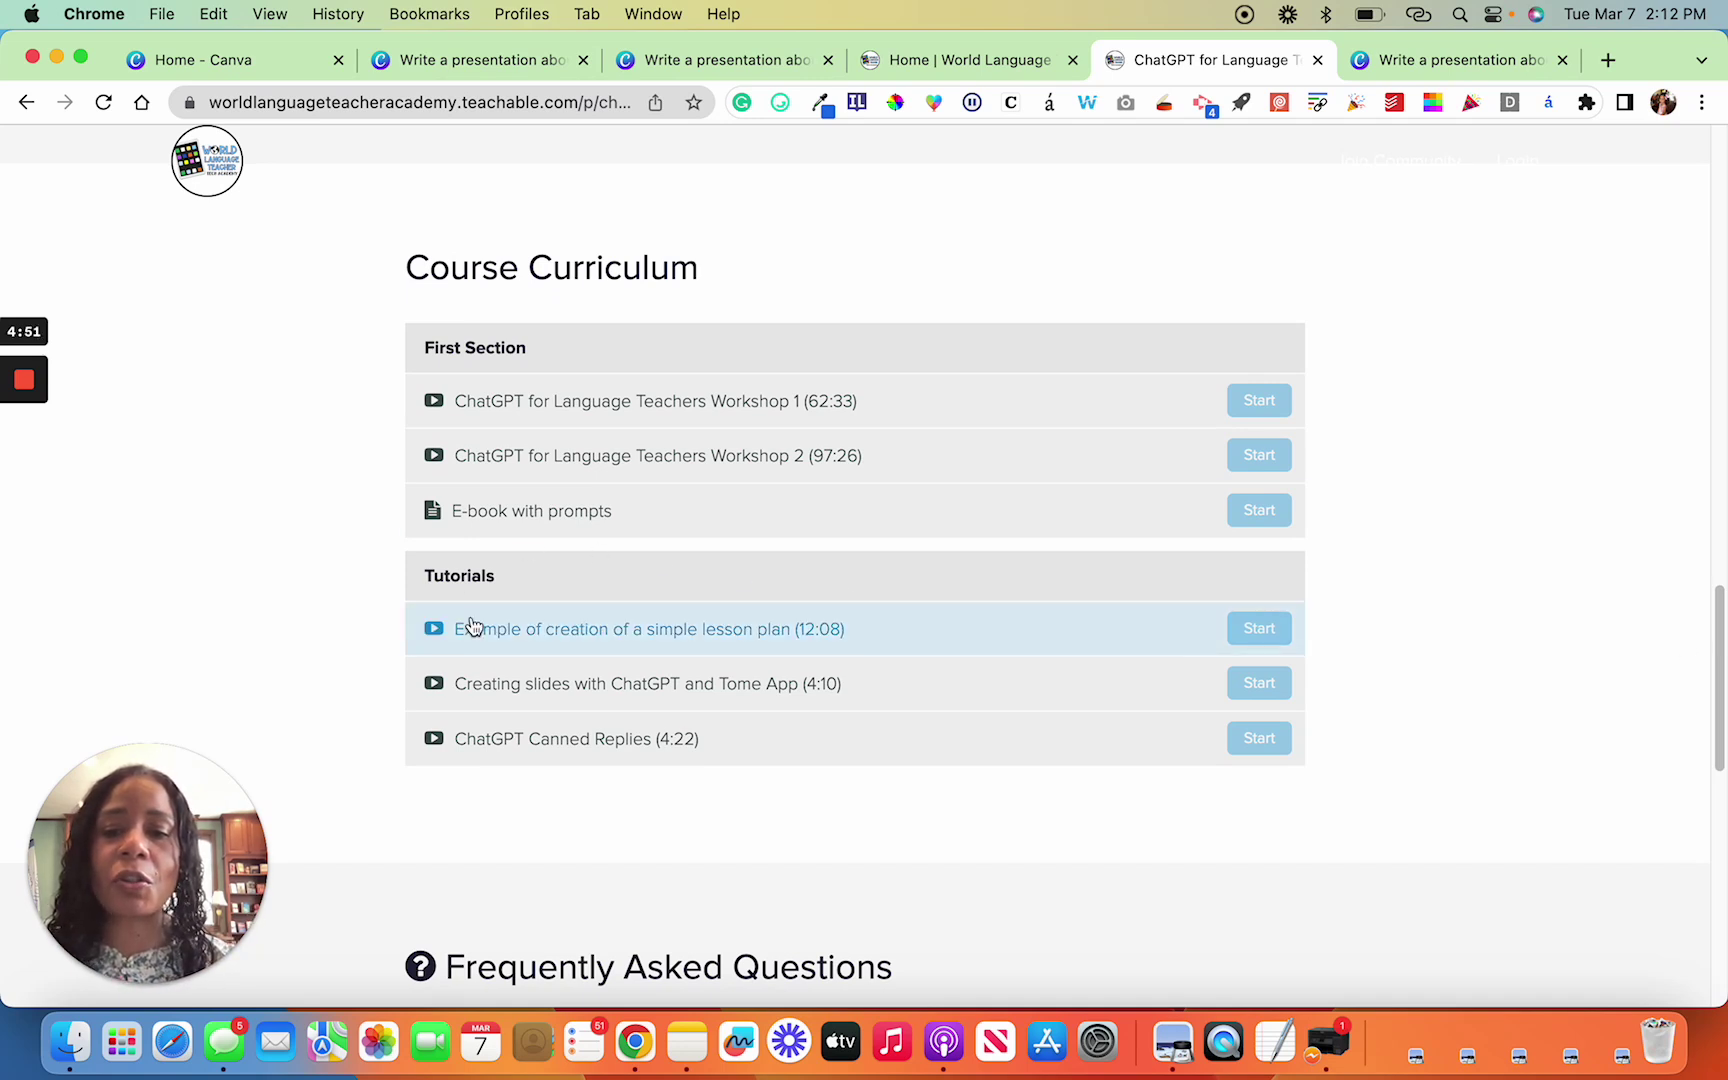
scroll(911, 708, "down", 2)
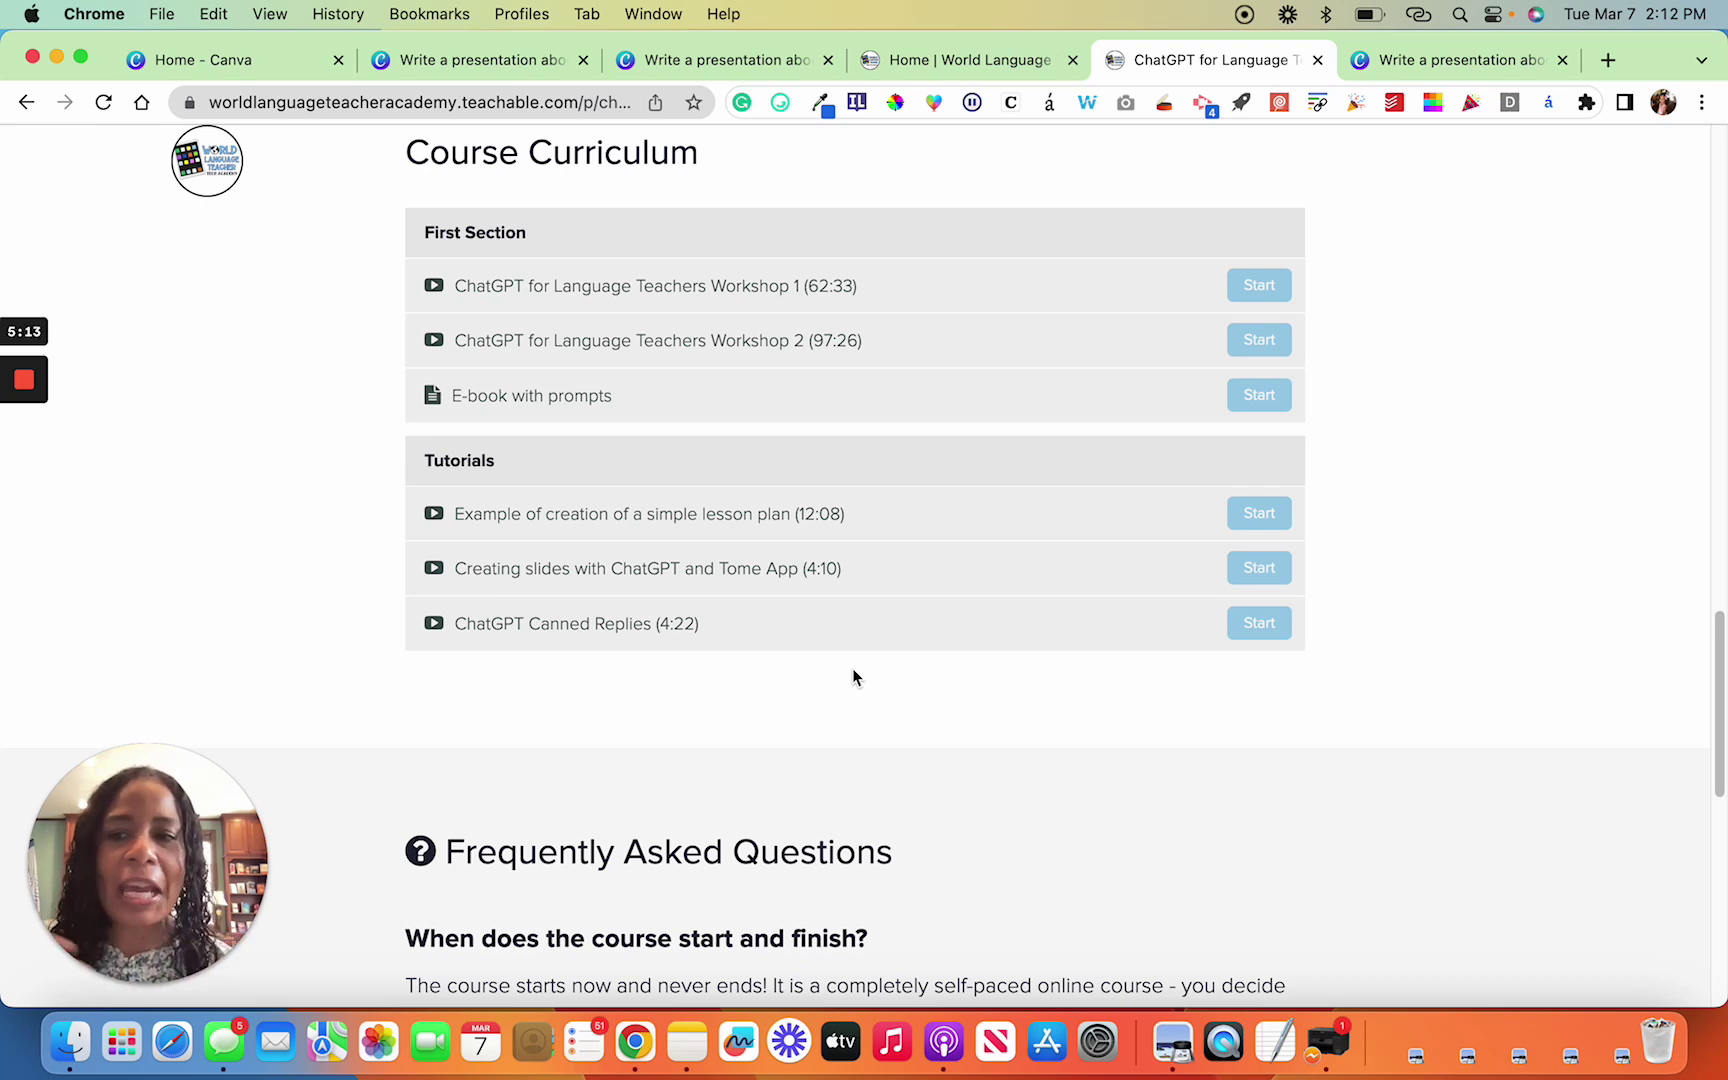
scroll(932, 608, "up", 5)
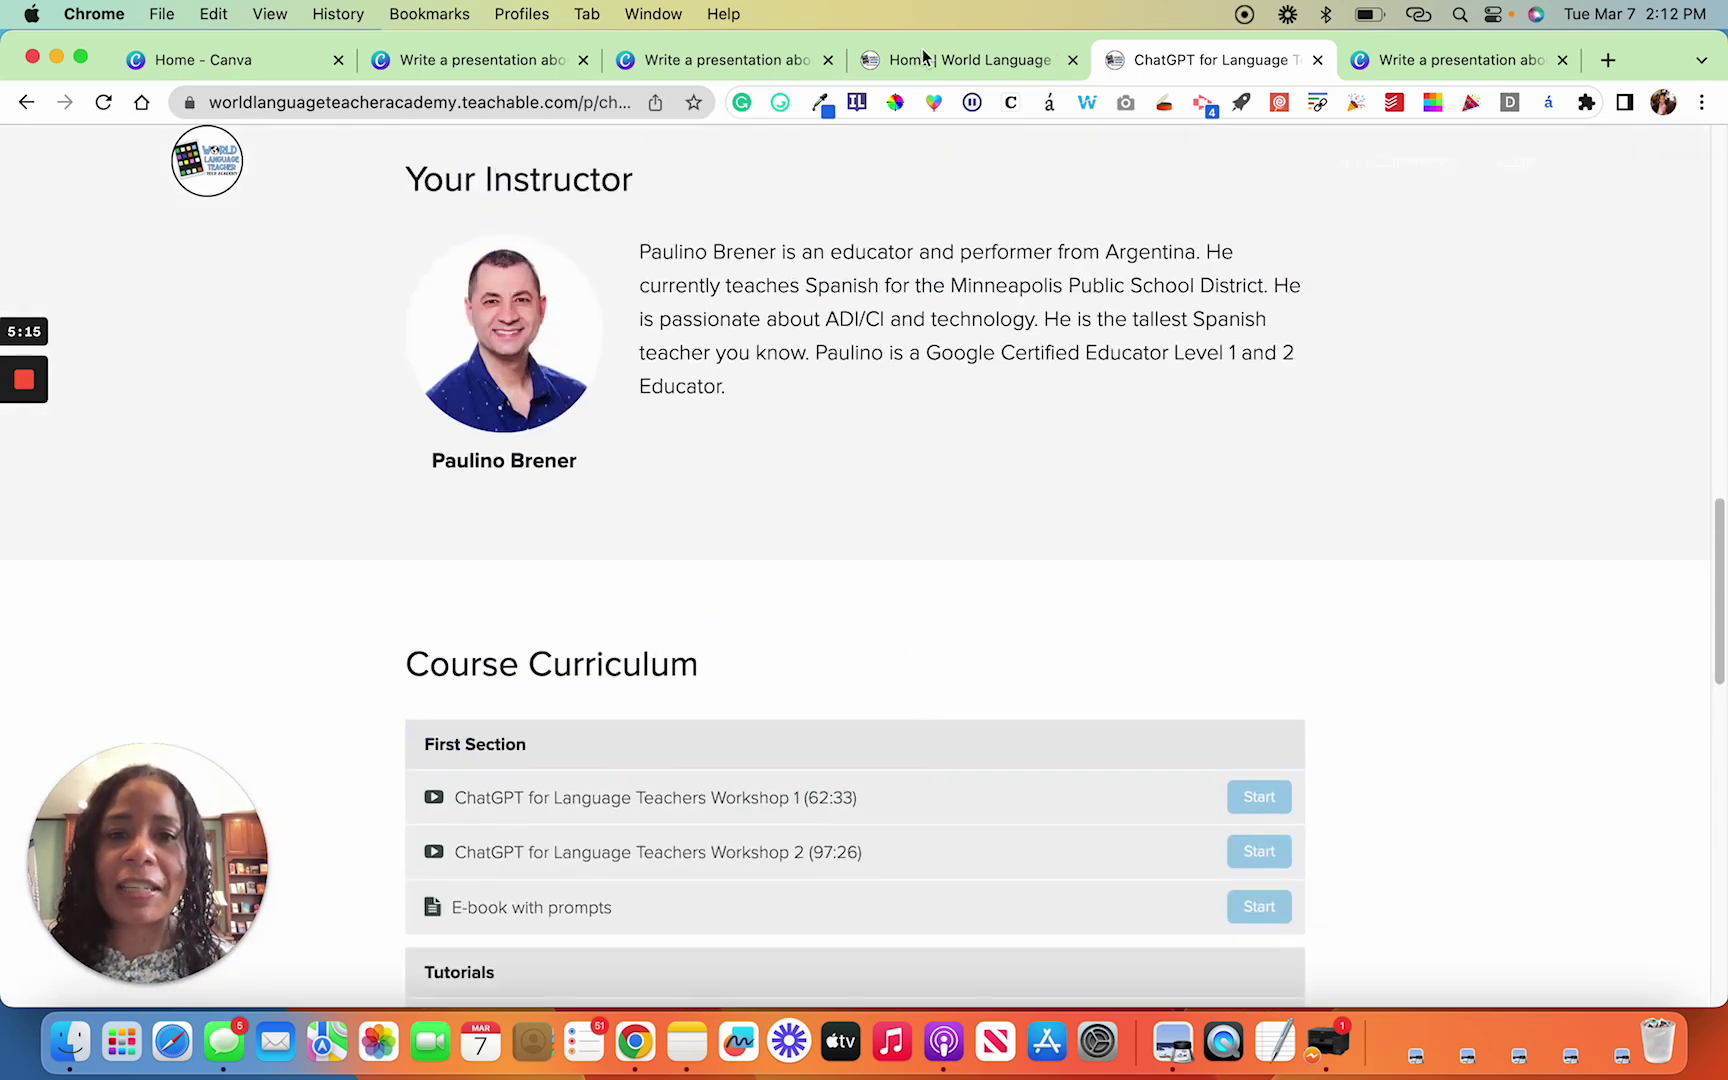
scroll(979, 169, "up", 10)
scroll(968, 156, "down", 5)
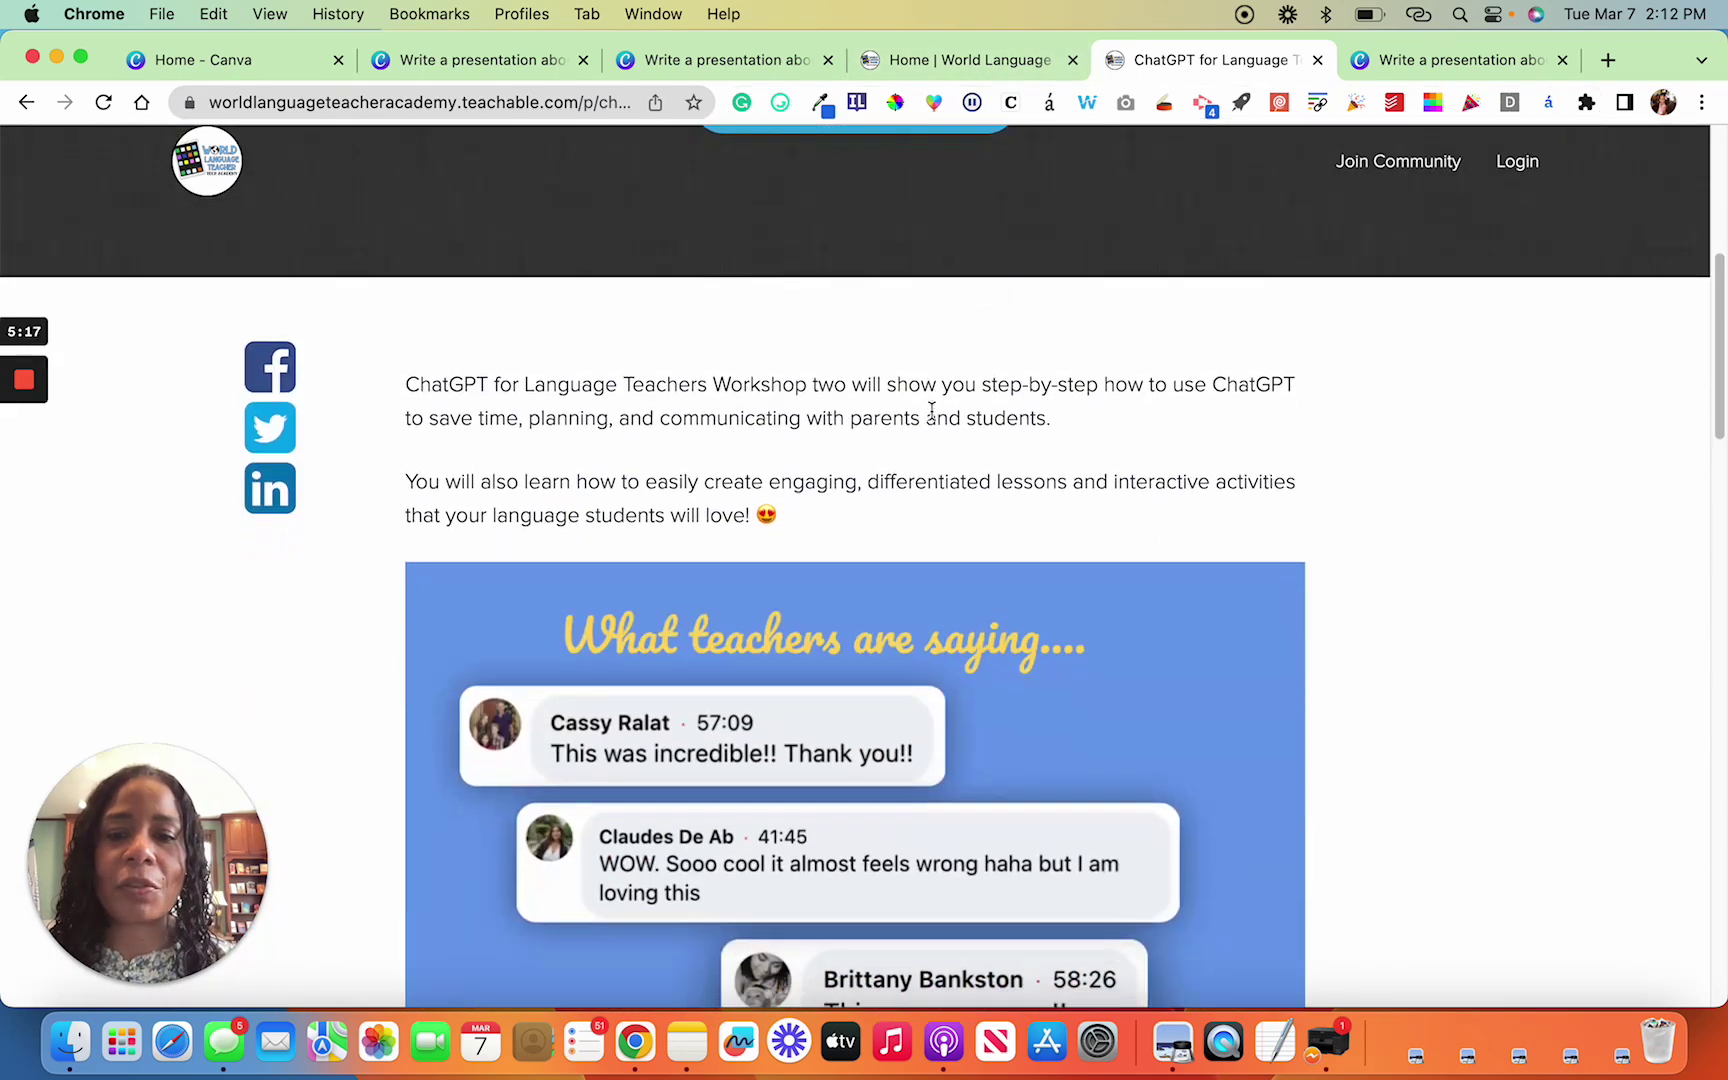
left_click(999, 59)
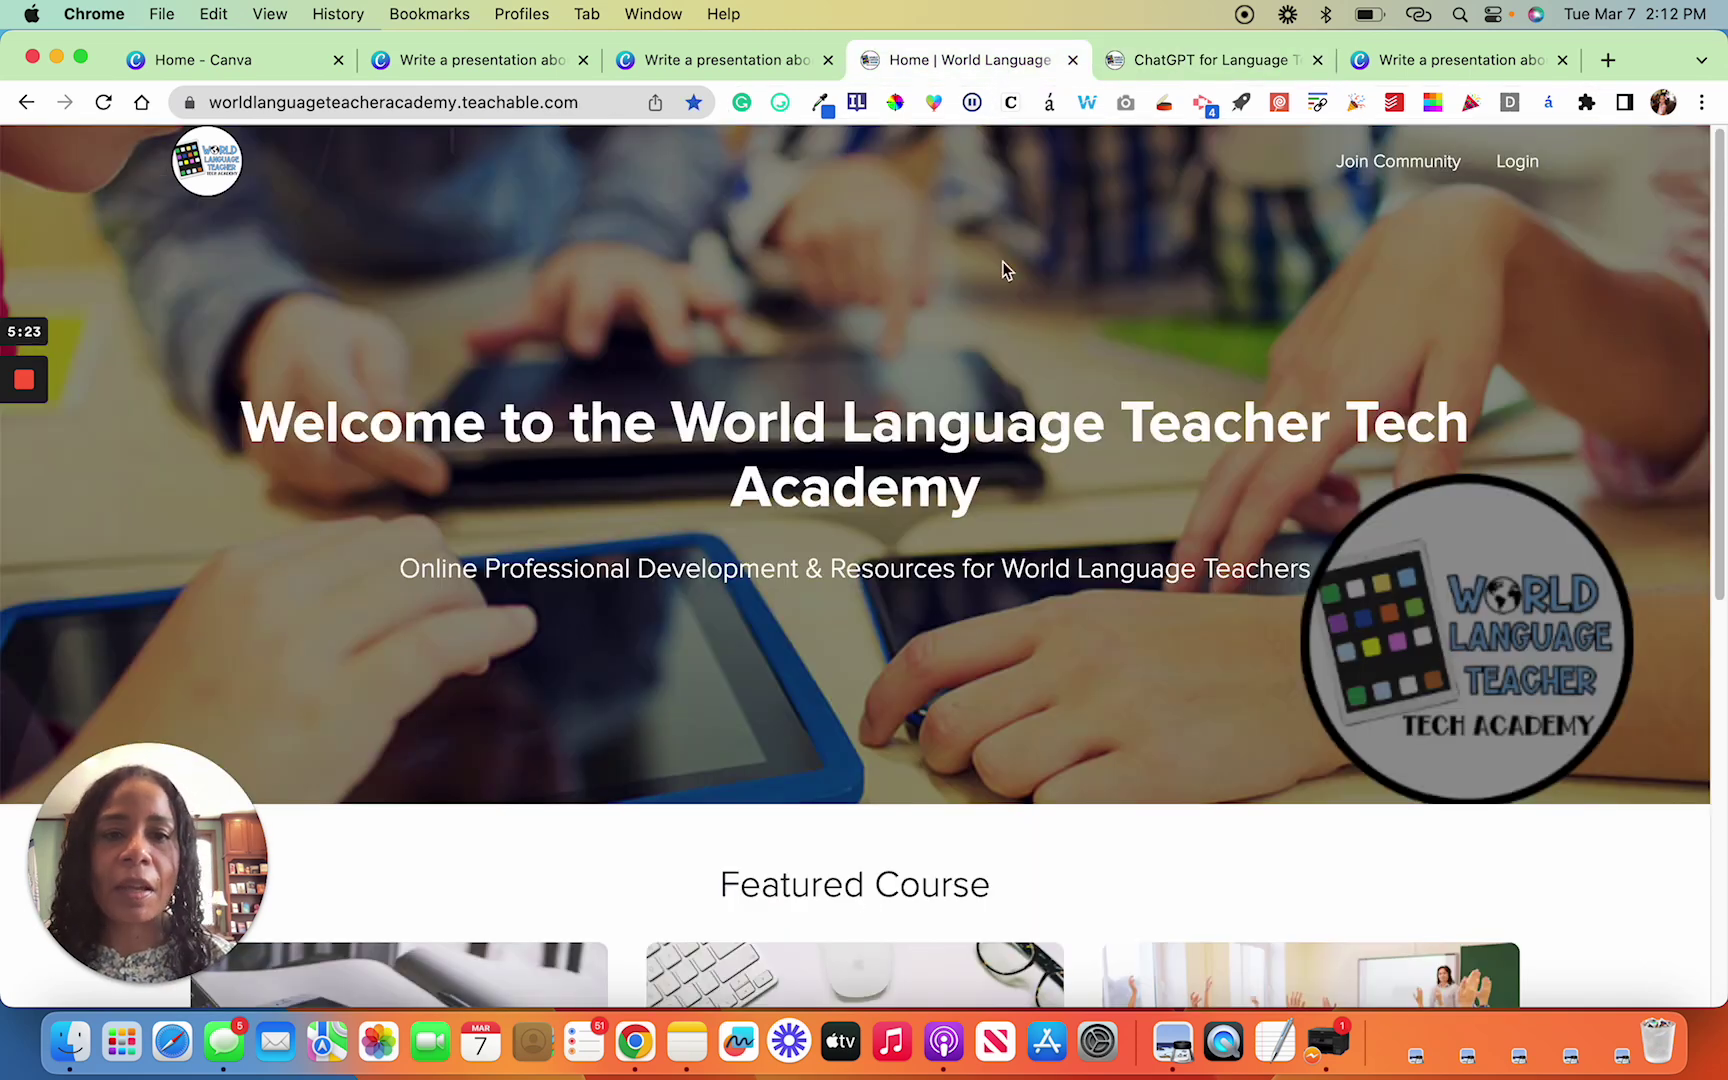
left_click(1186, 60)
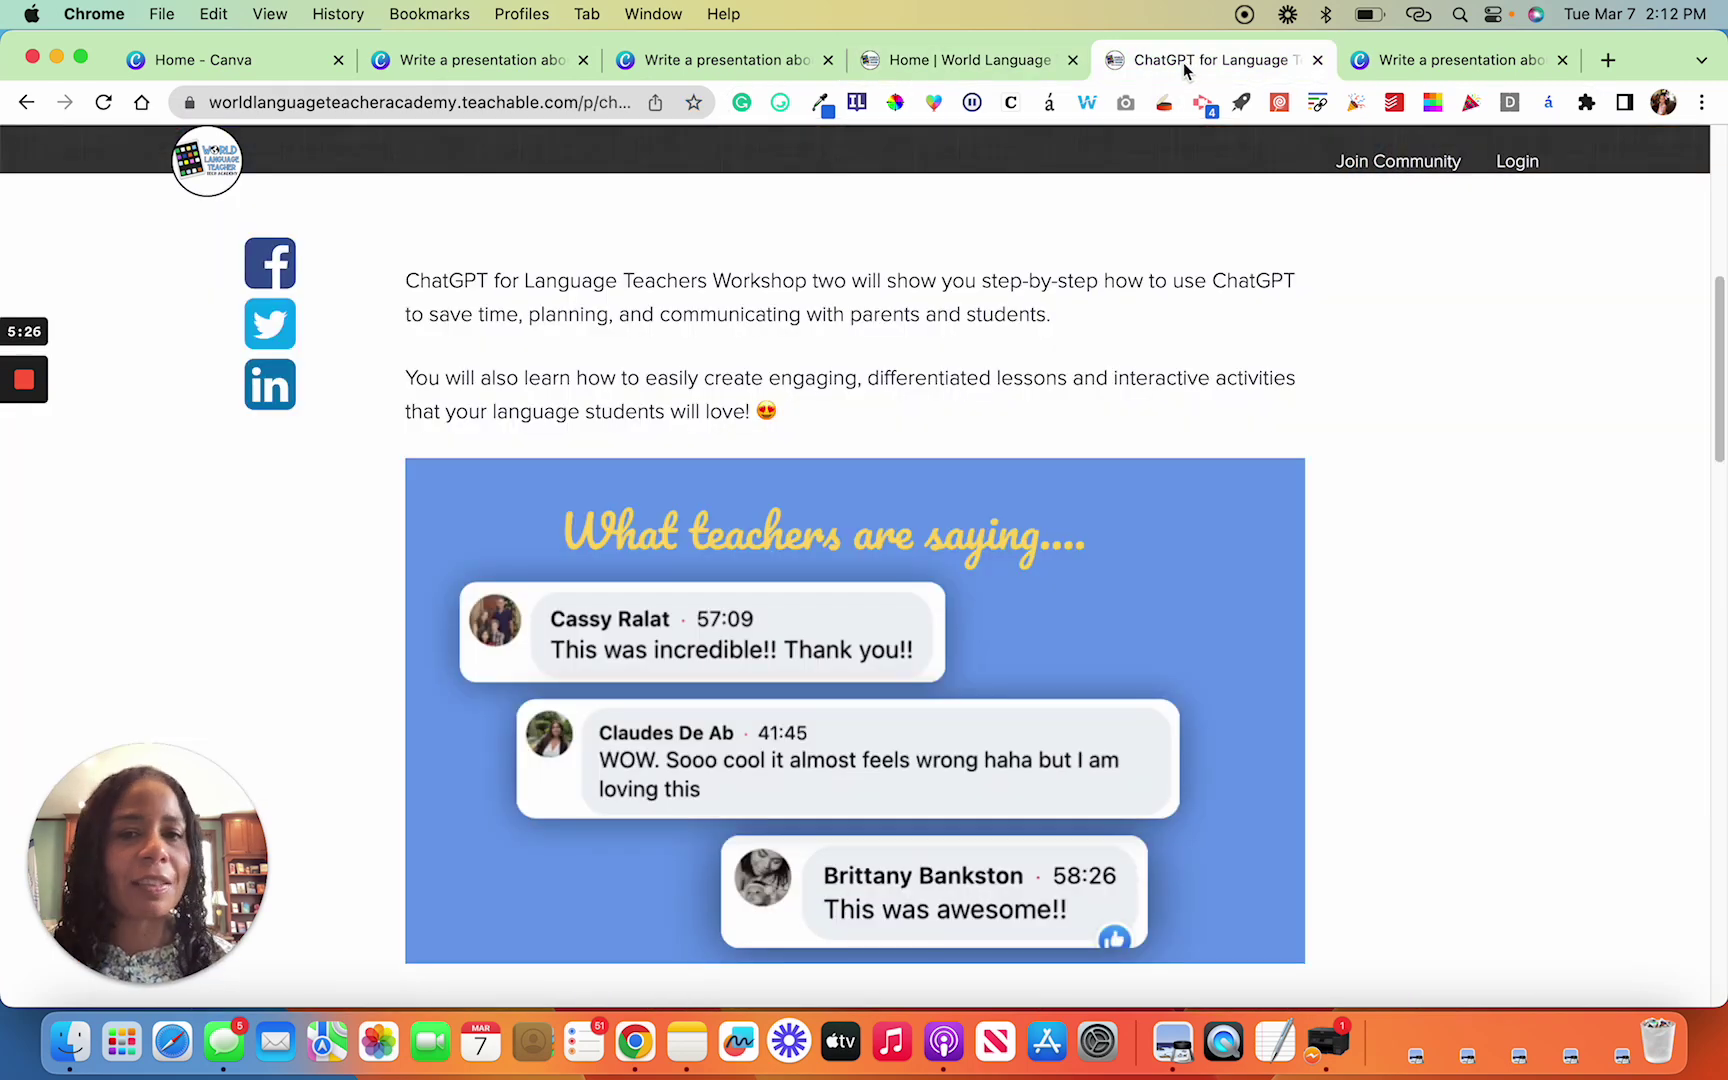